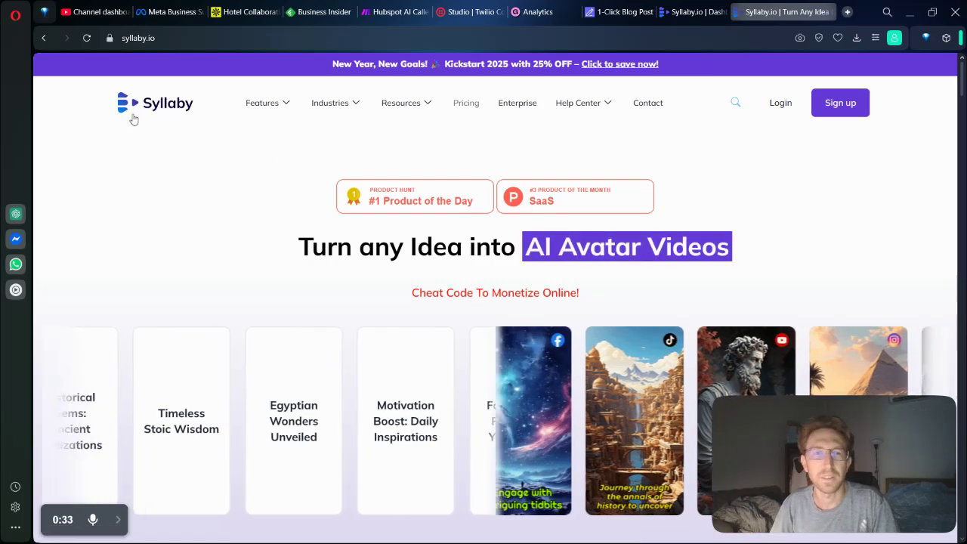
# Step: Scroll down the syllaby.io homepage through its feature sections
pyautogui.scroll(-2, 964, 100)
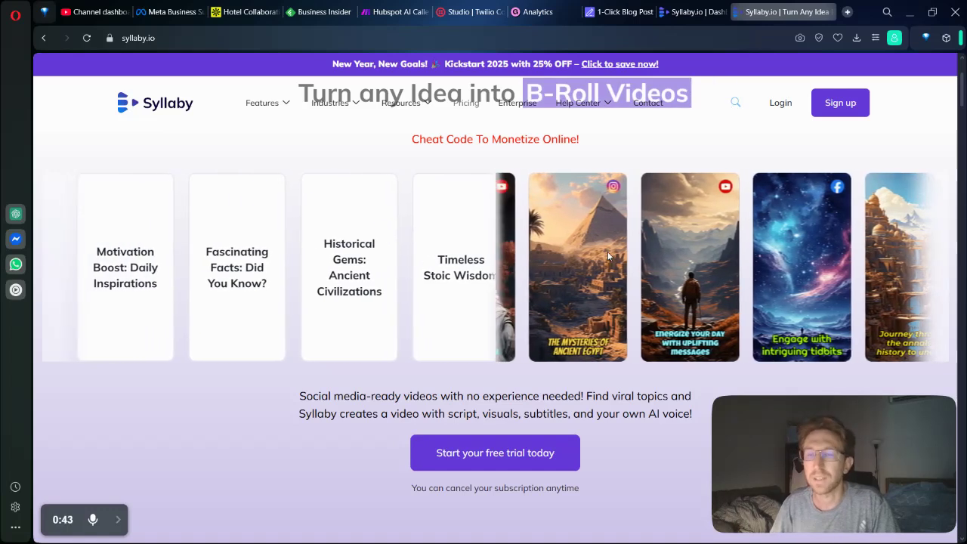
pyautogui.scroll(-5, 608, 255)
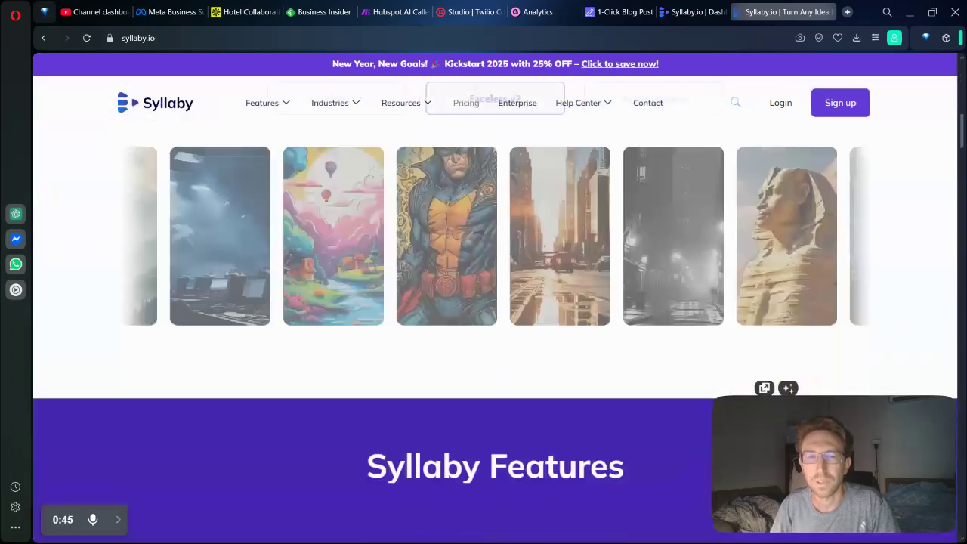
pyautogui.scroll(-3, 495, 302)
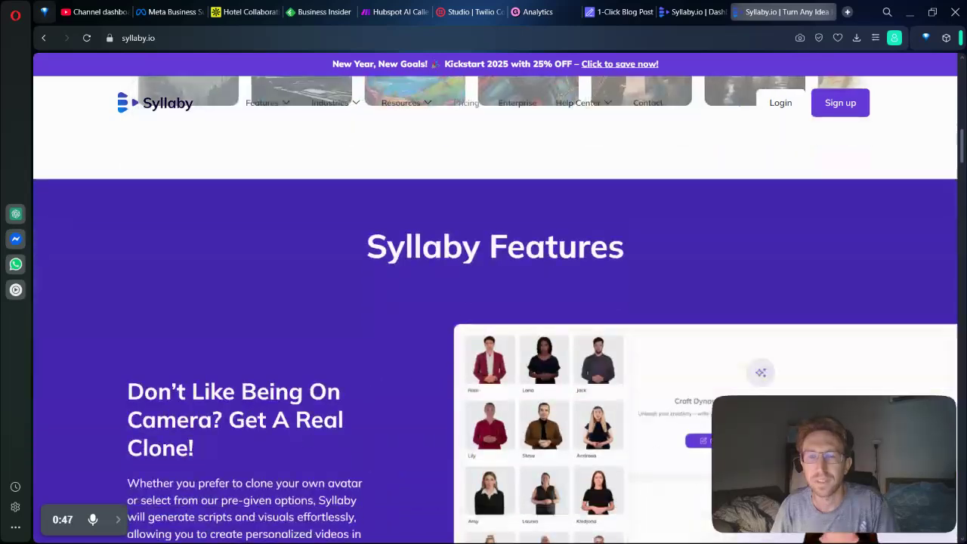
pyautogui.scroll(-2, 494, 302)
pyautogui.scroll(1, 495, 302)
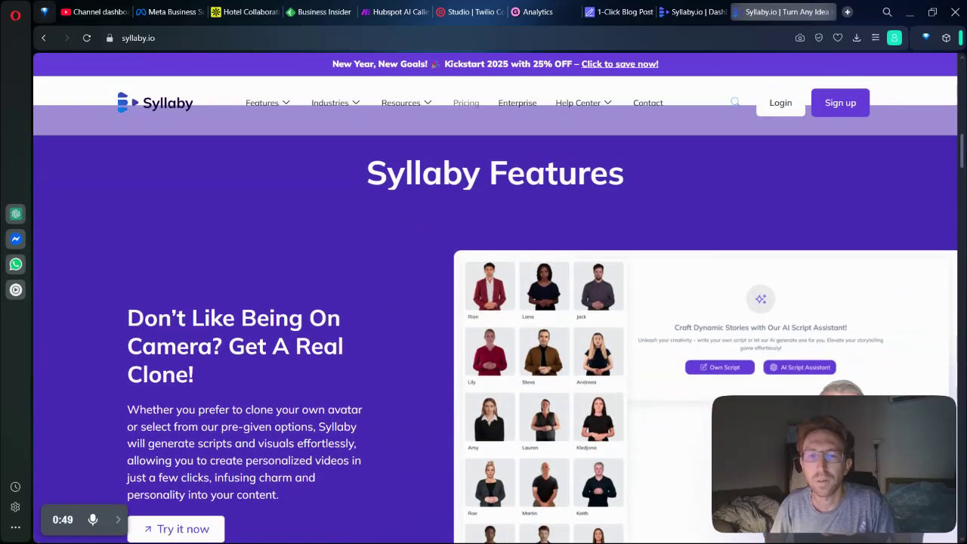
pyautogui.scroll(-2, 437, 304)
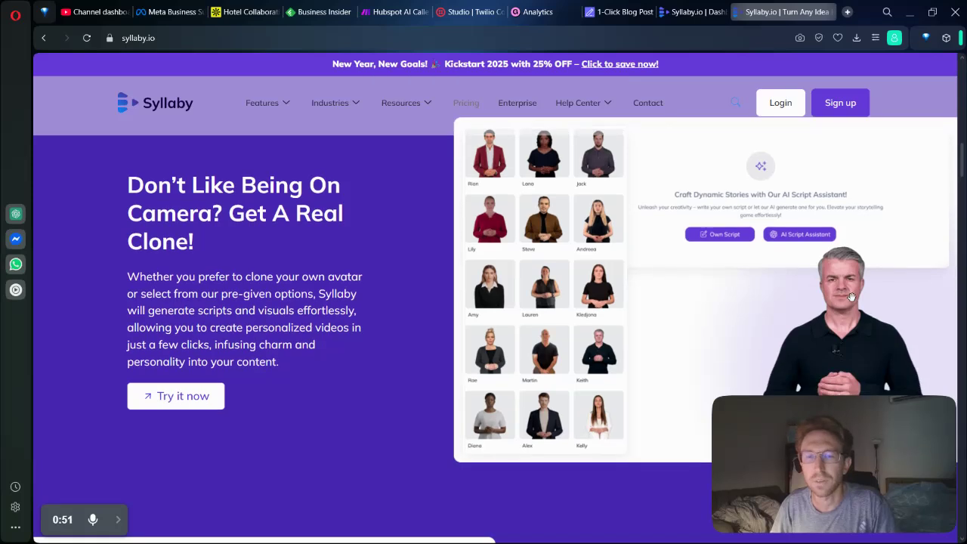
pyautogui.scroll(-1, 351, 341)
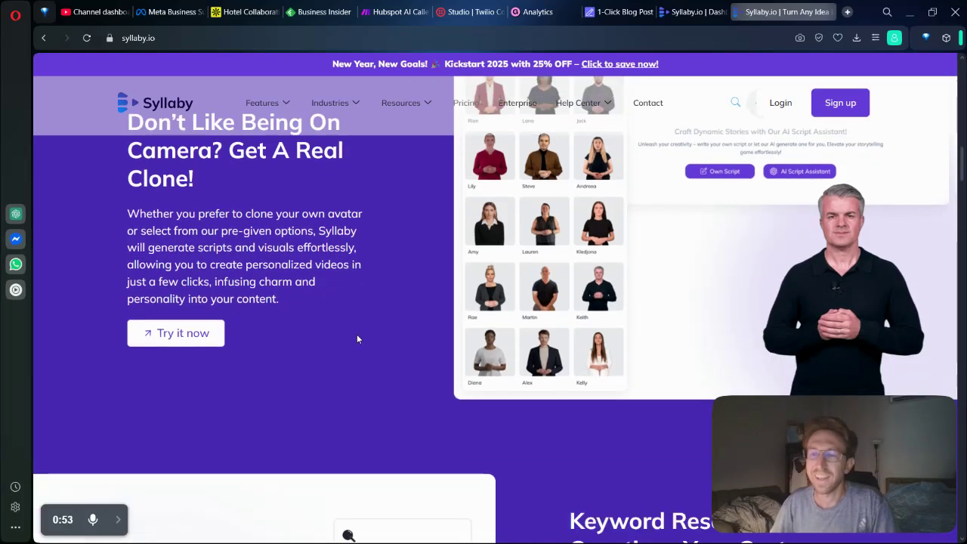
pyautogui.scroll(-2, 357, 338)
pyautogui.scroll(-3, 532, 330)
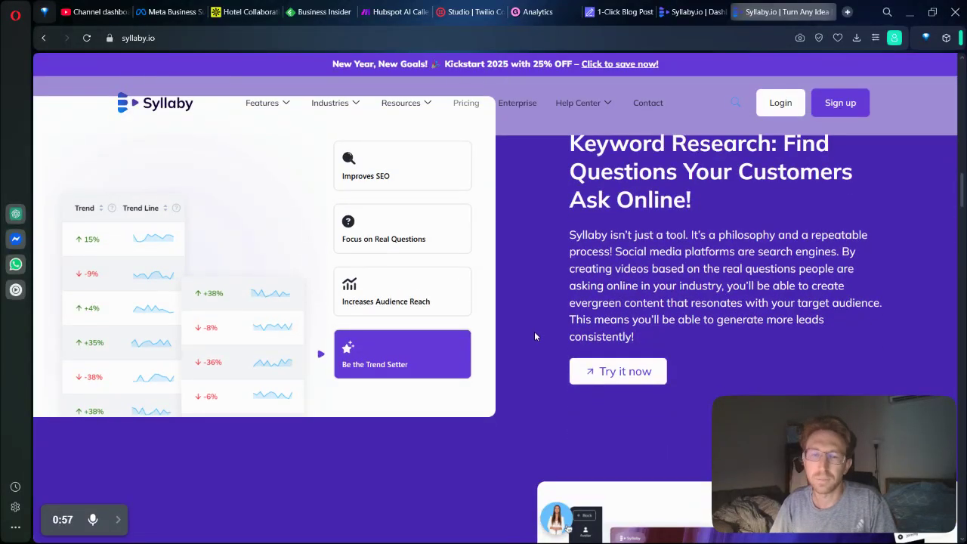
pyautogui.scroll(-4, 589, 283)
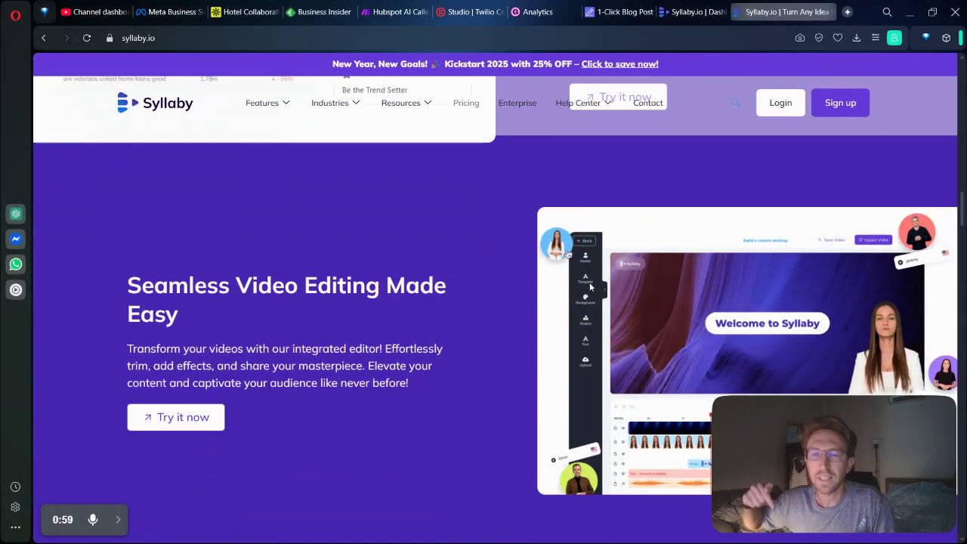
pyautogui.scroll(-3, 467, 333)
pyautogui.scroll(-2, 467, 333)
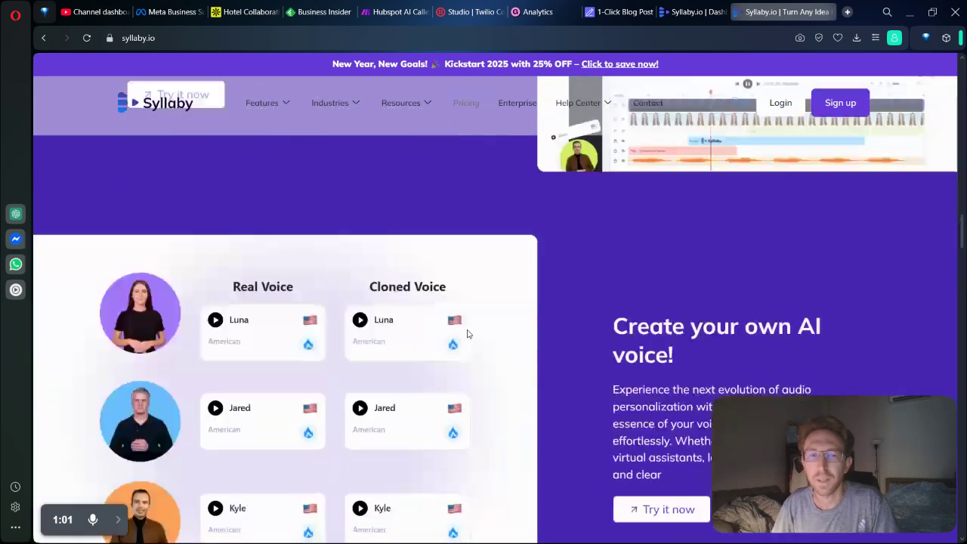
pyautogui.scroll(-3, 467, 333)
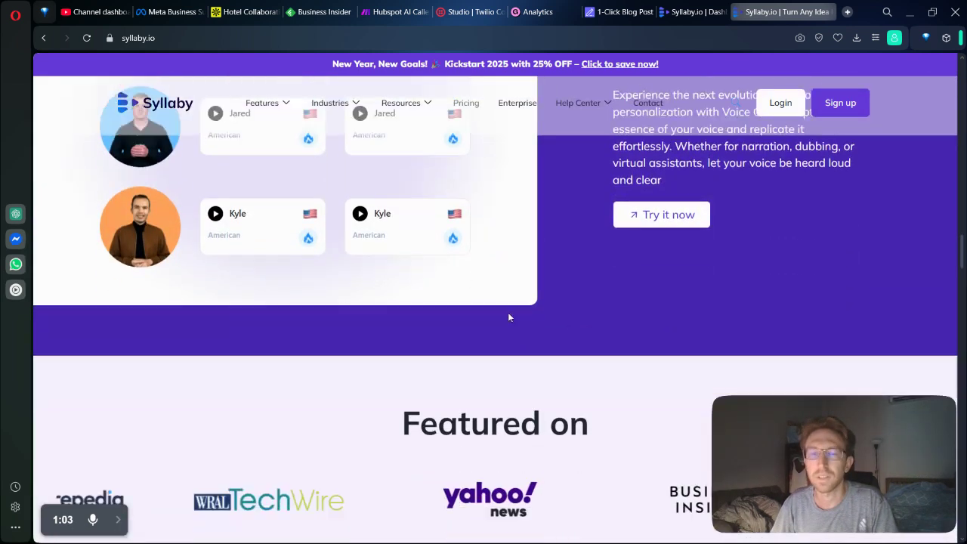
pyautogui.scroll(-2, 509, 317)
pyautogui.scroll(-4, 509, 312)
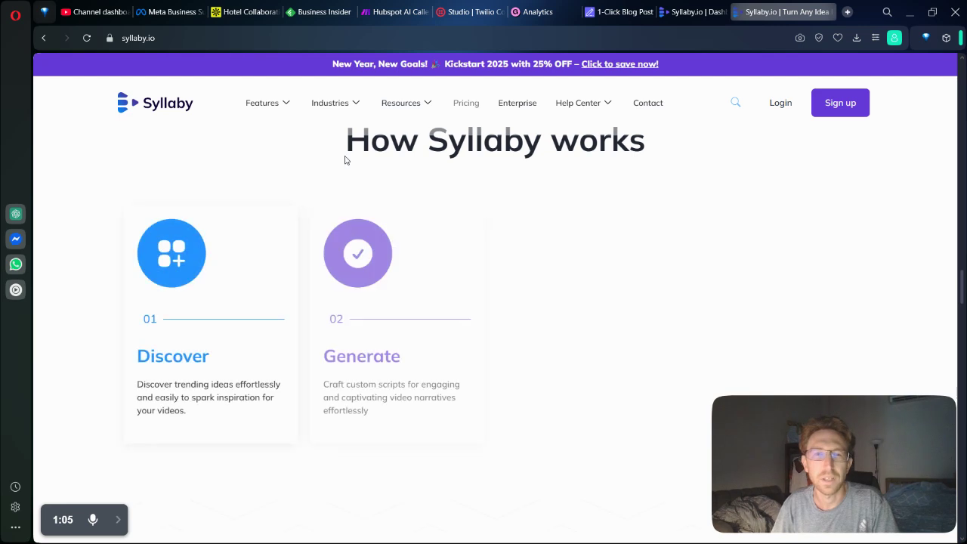
pyautogui.moveTo(345, 158); pyautogui.dragTo(589, 164)
pyautogui.click(589, 164)
pyautogui.scroll(-3, 572, 336)
pyautogui.scroll(-2, 572, 325)
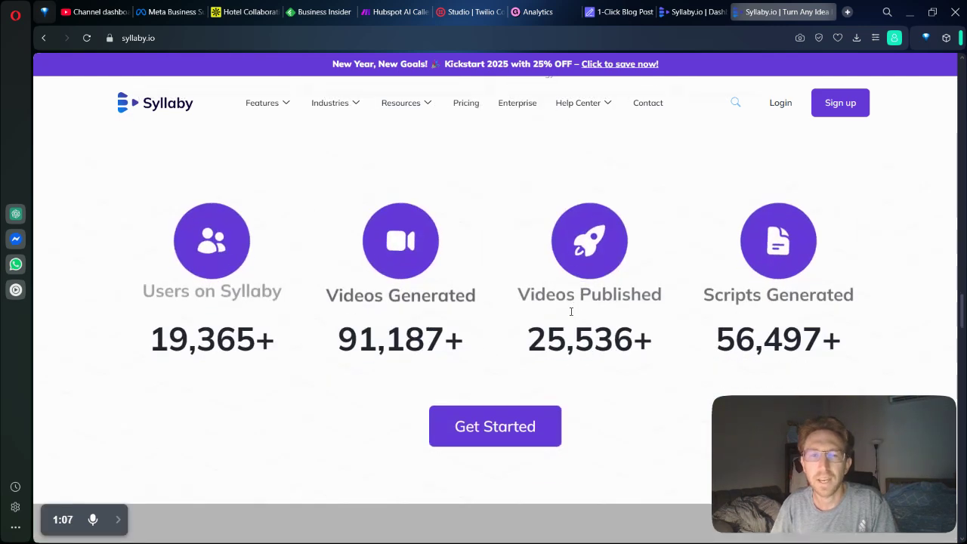
pyautogui.scroll(-2, 574, 309)
pyautogui.scroll(2, 326, 316)
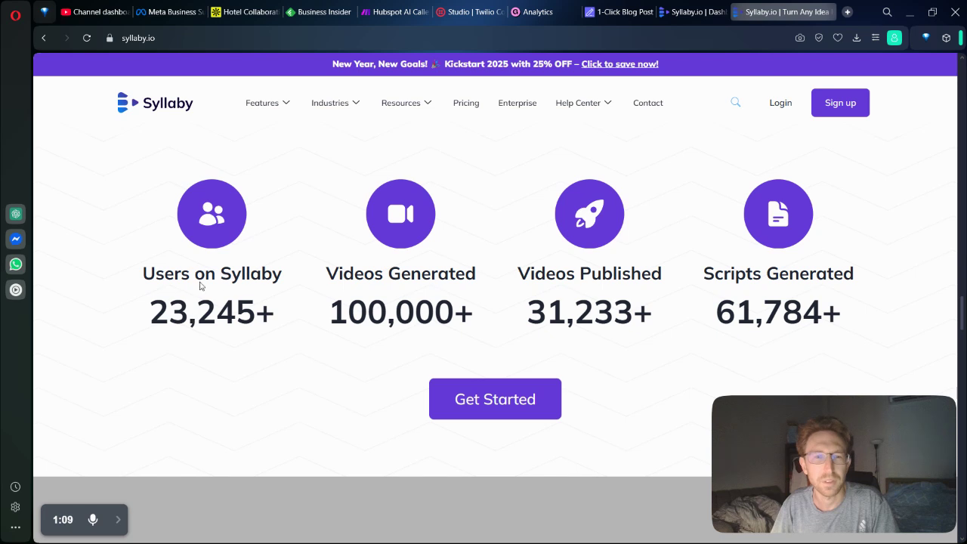
# Step: Highlight the 100,000+ Videos Generated stat, browse further down, then return to the top
pyautogui.moveTo(411, 279); pyautogui.dragTo(490, 323)
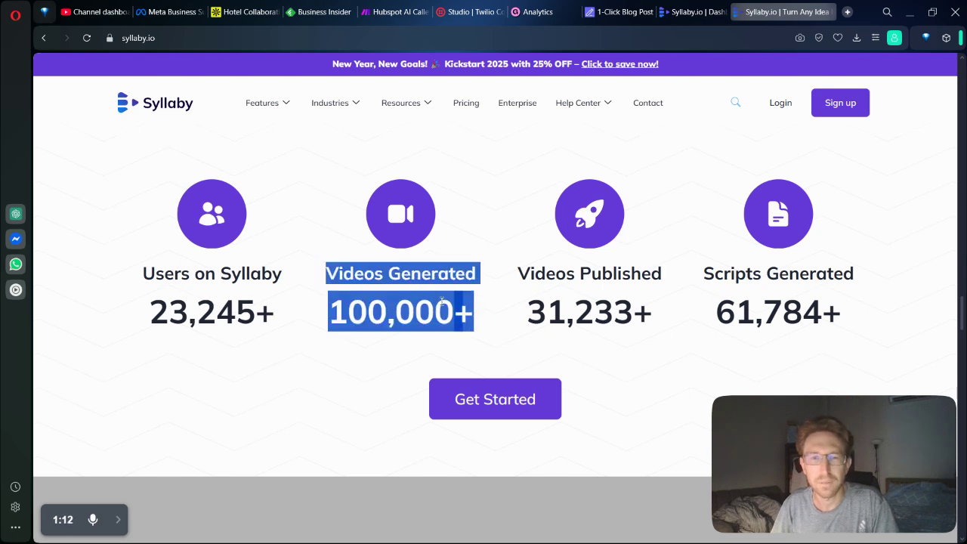
pyautogui.click(522, 312)
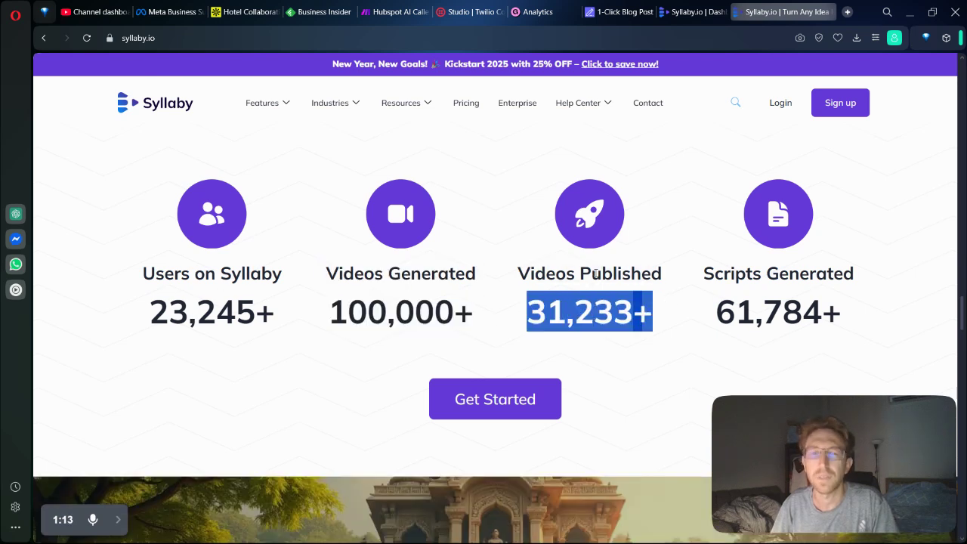
pyautogui.click(727, 293)
pyautogui.scroll(-4, 634, 302)
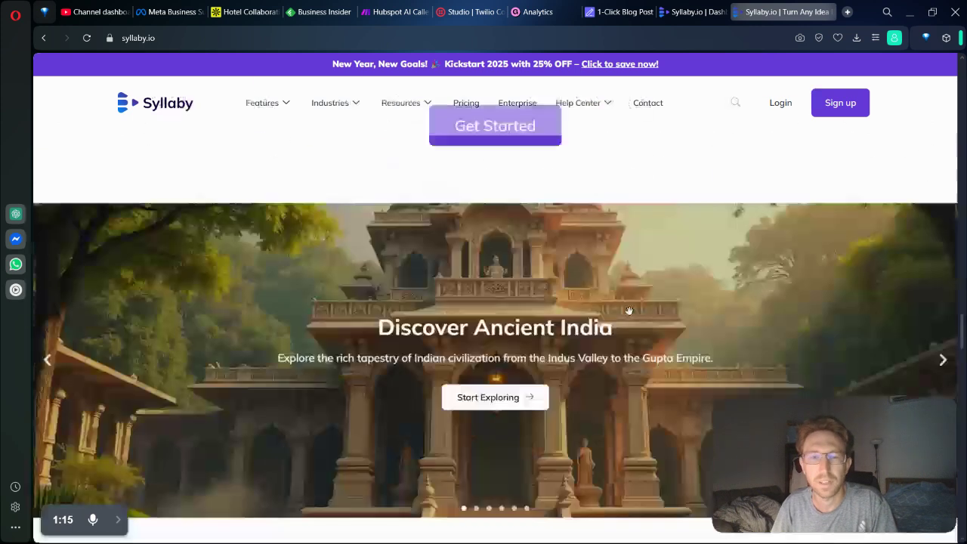
pyautogui.scroll(-5, 634, 302)
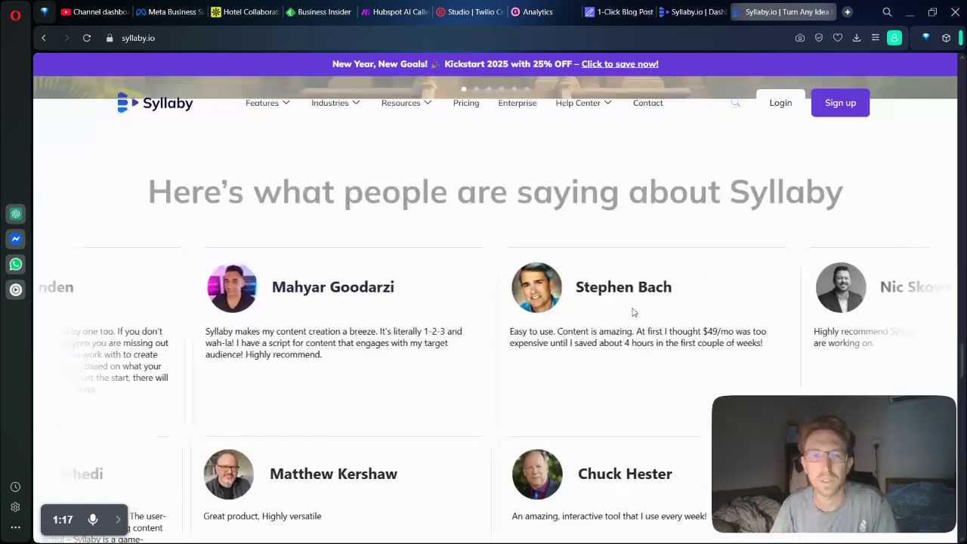
pyautogui.scroll(-5, 631, 301)
pyautogui.scroll(-4, 626, 299)
pyautogui.scroll(5, 626, 299)
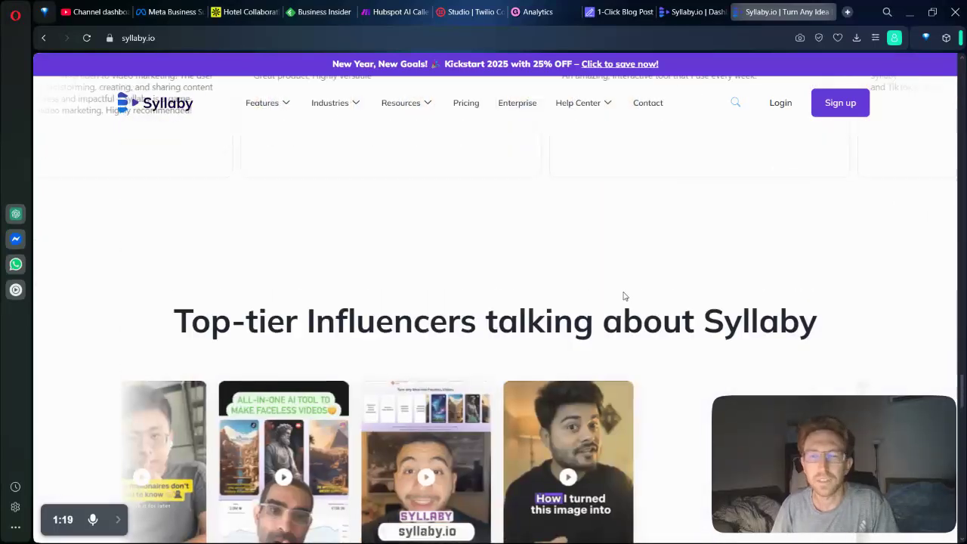
pyautogui.scroll(8, 624, 296)
pyautogui.scroll(5, 624, 298)
pyautogui.scroll(-4, 624, 302)
pyautogui.scroll(5, 629, 315)
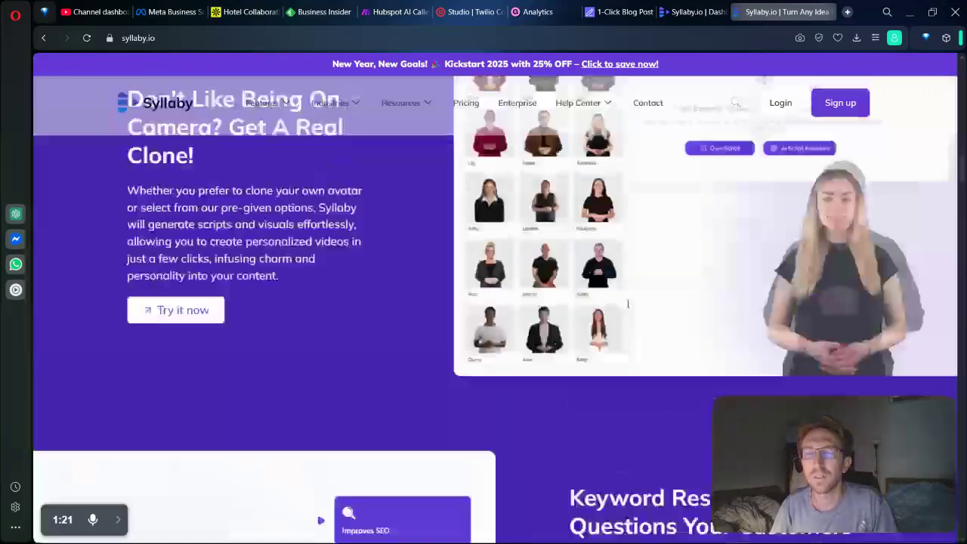
pyautogui.scroll(5, 628, 302)
pyautogui.scroll(5, 612, 287)
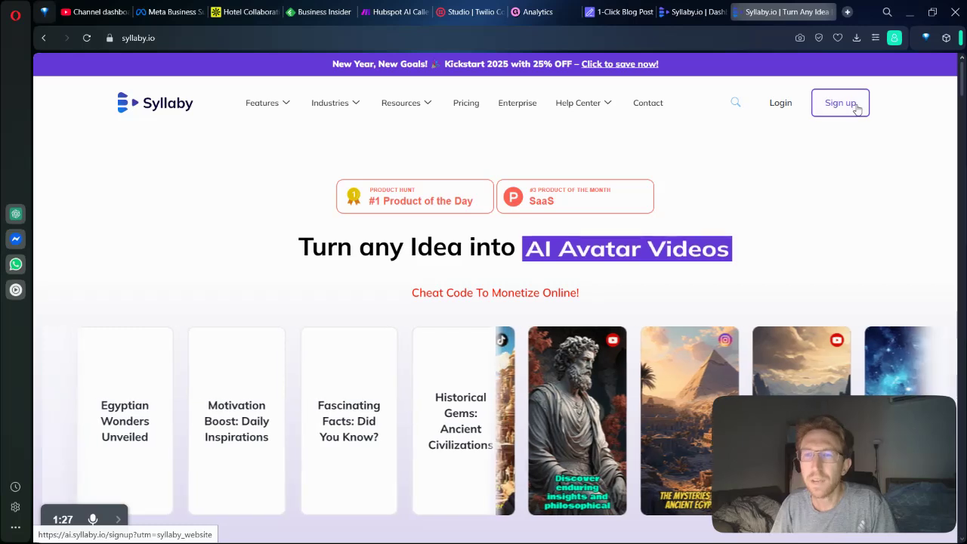
# Step: Switch to the Syllaby dashboard and open the Discover Ideas page
pyautogui.click(713, 6)
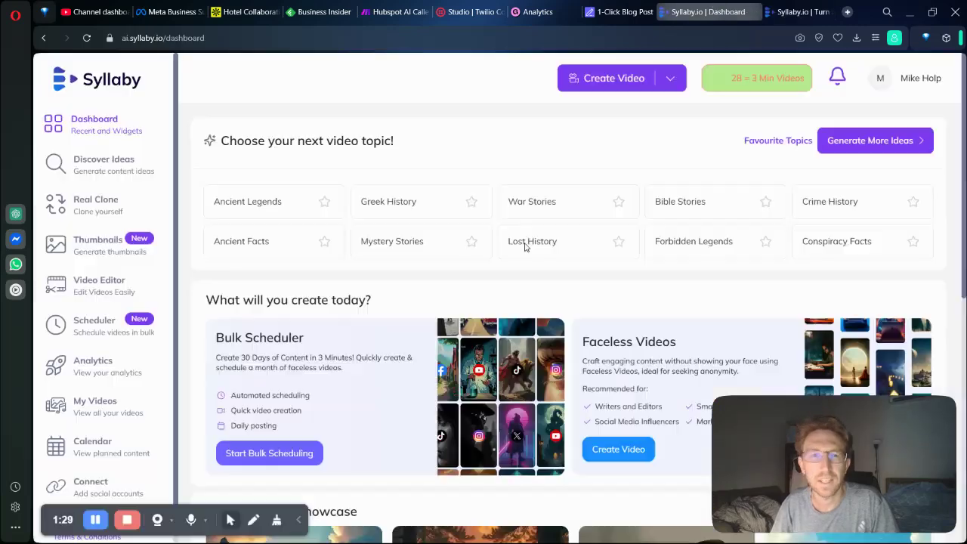
pyautogui.click(299, 521)
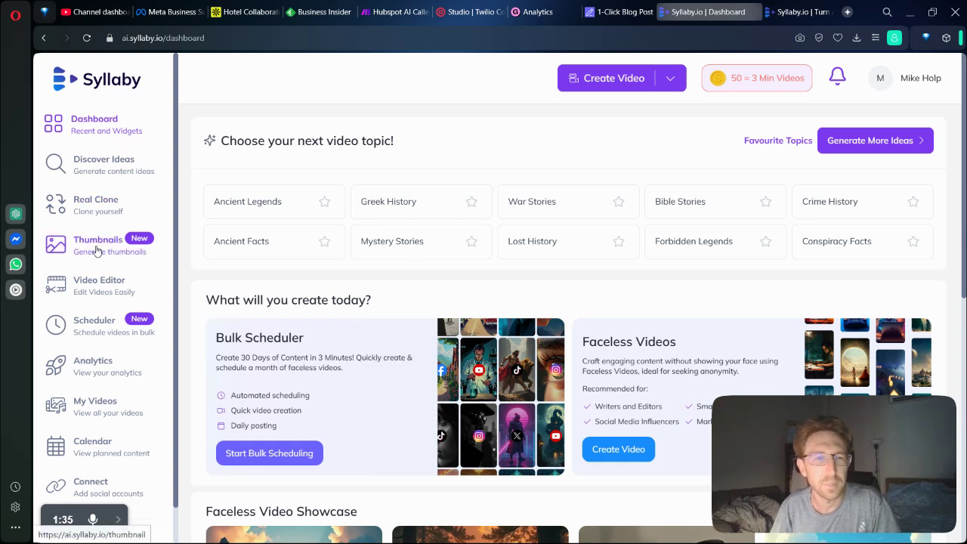
pyautogui.click(123, 174)
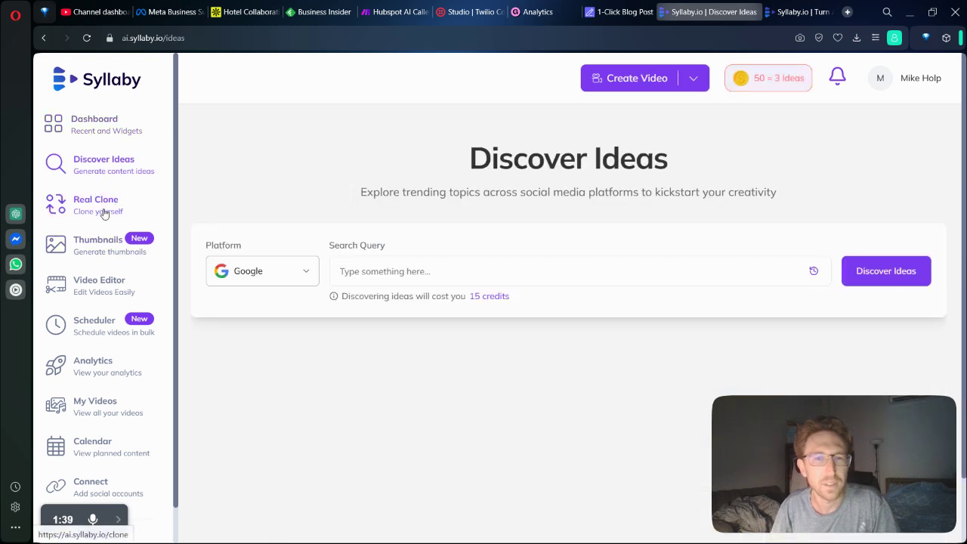
# Step: Look over the Real Clone page and the thumbnail generator, ending back on Real Clone
pyautogui.click(104, 213)
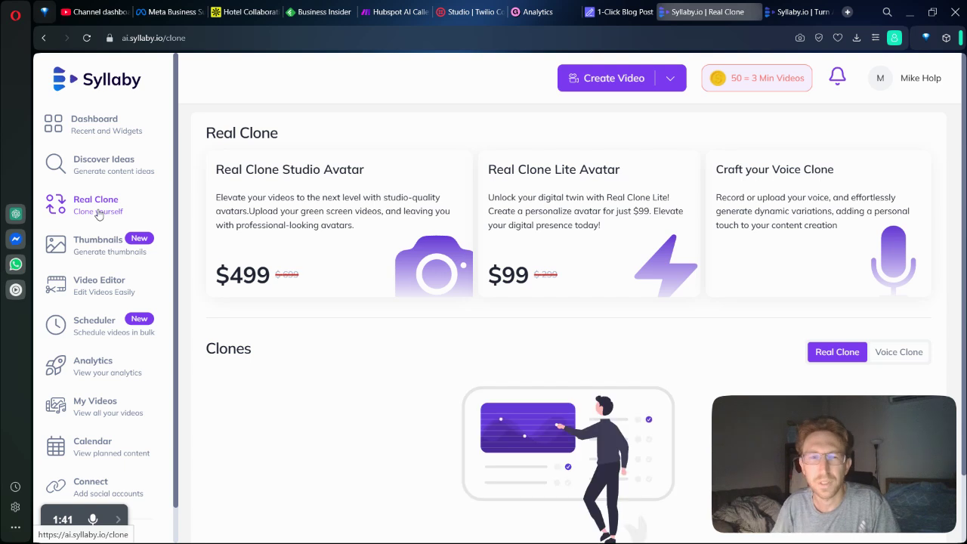
pyautogui.scroll(-2, 572, 343)
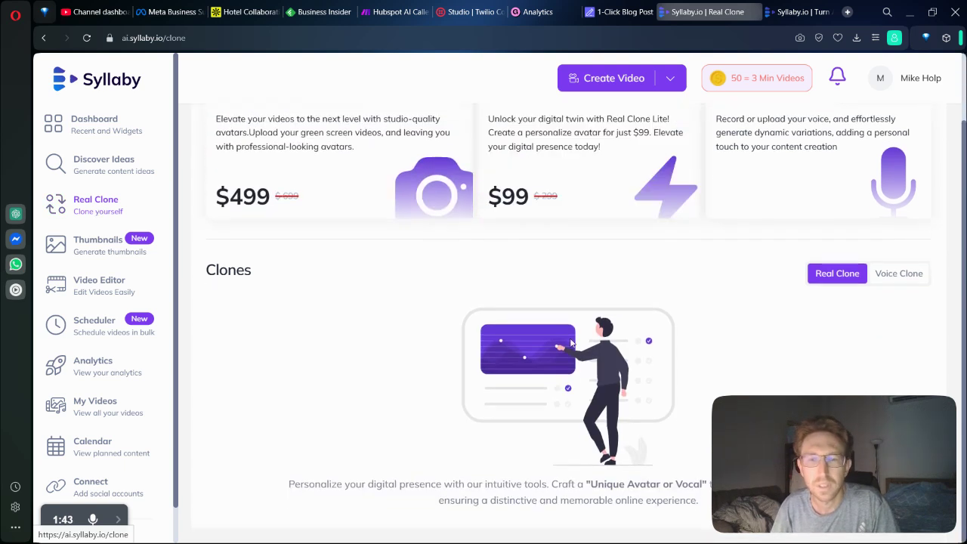
pyautogui.scroll(2, 875, 270)
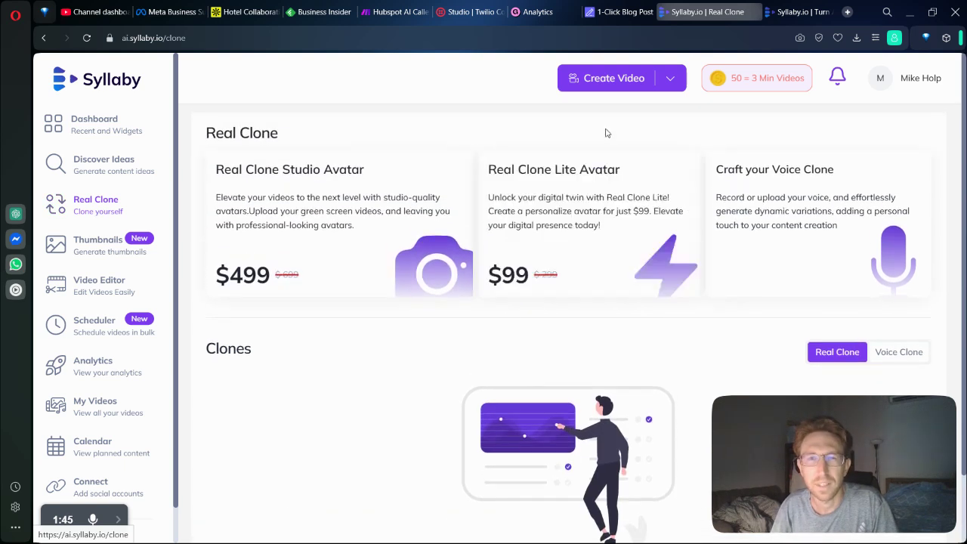
pyautogui.click(90, 255)
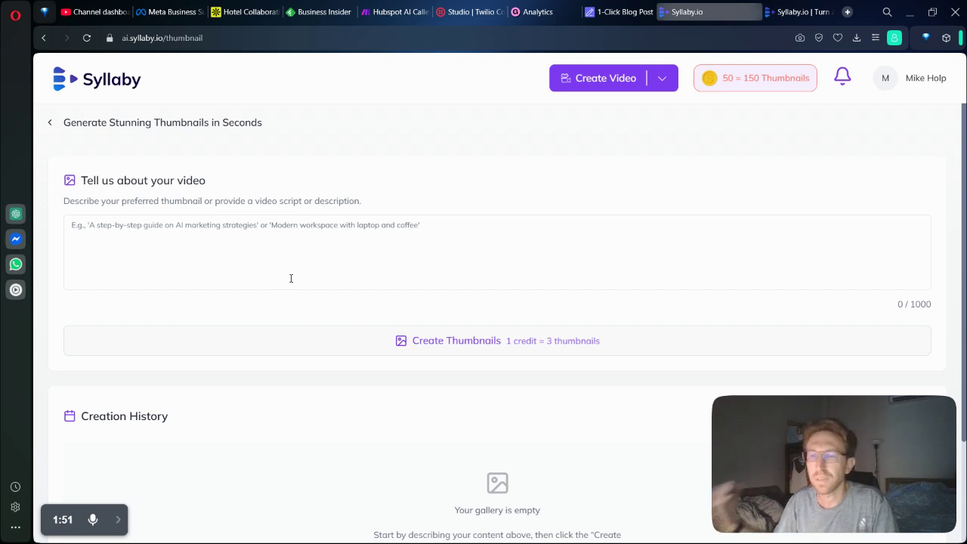
pyautogui.click(51, 124)
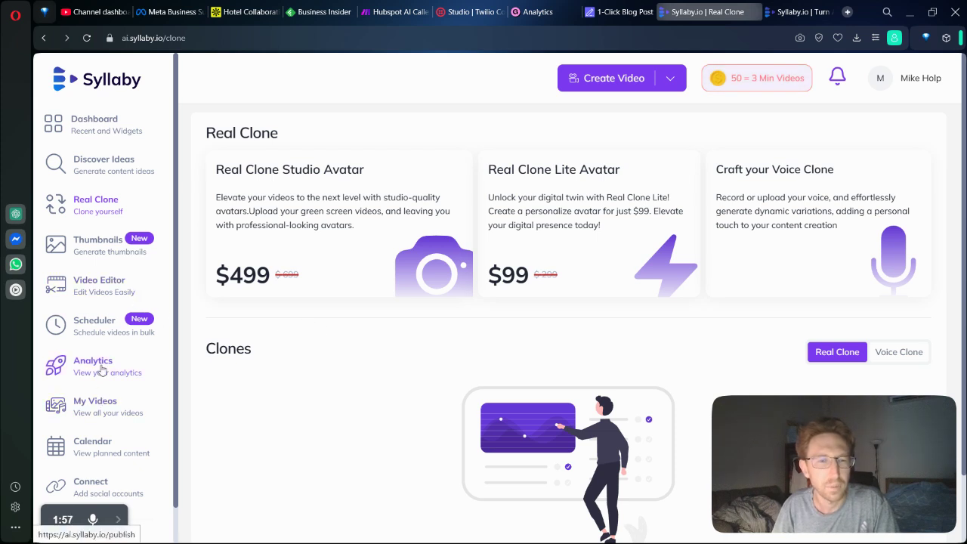
# Step: Go to the My Videos library from the Syllaby sidebar
pyautogui.click(121, 418)
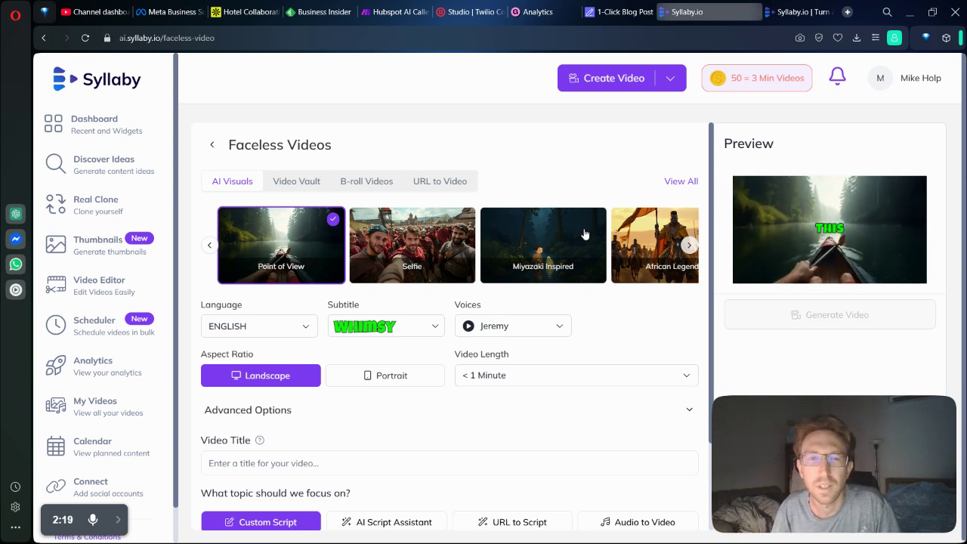
# Step: Browse all image styles and choose Cinematic Realism for the faceless video
pyautogui.click(680, 181)
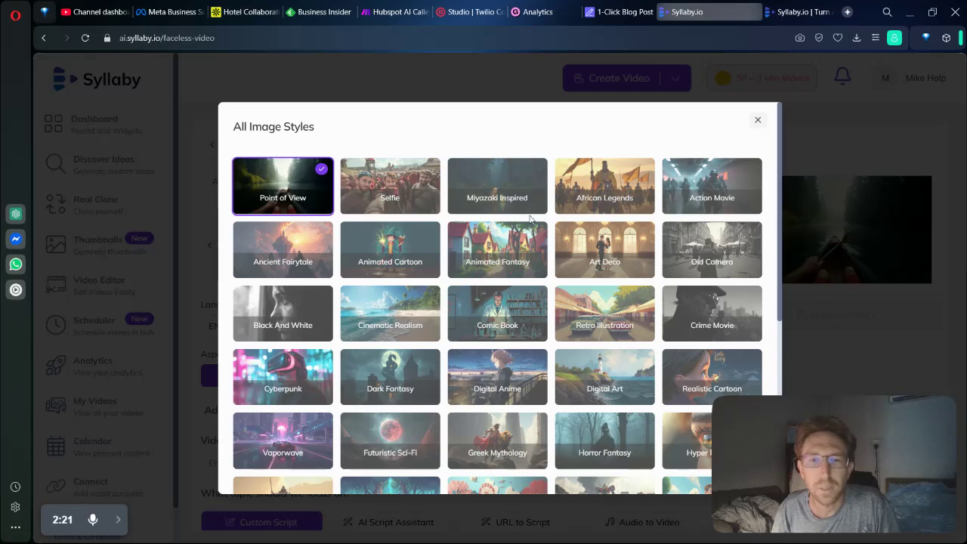
pyautogui.scroll(-3, 592, 257)
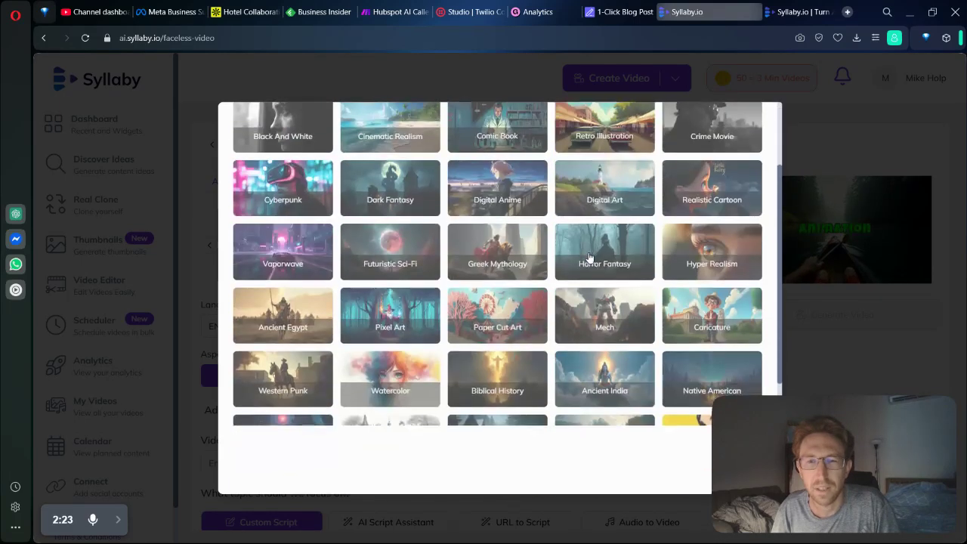
pyautogui.scroll(-1, 605, 272)
pyautogui.scroll(-1, 620, 283)
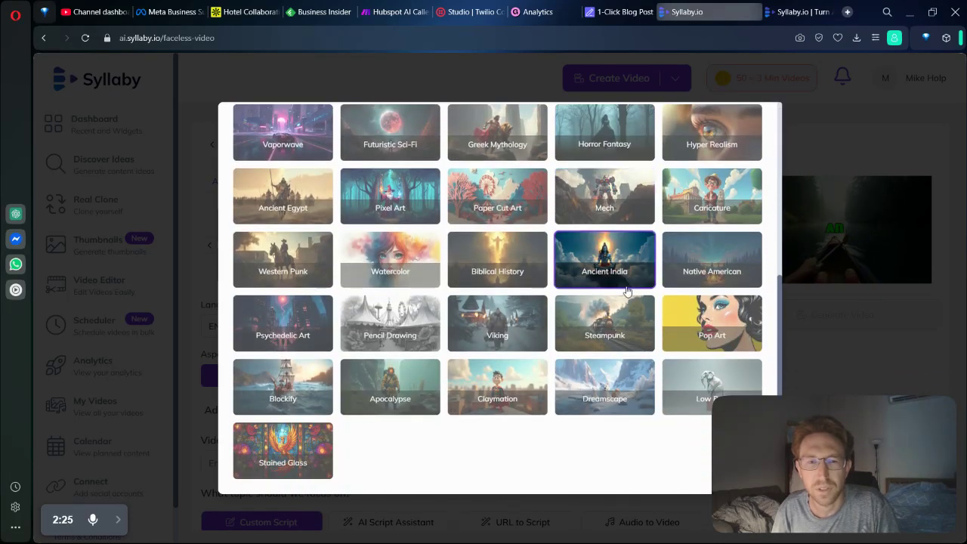
pyautogui.scroll(4, 626, 290)
pyautogui.scroll(-4, 680, 325)
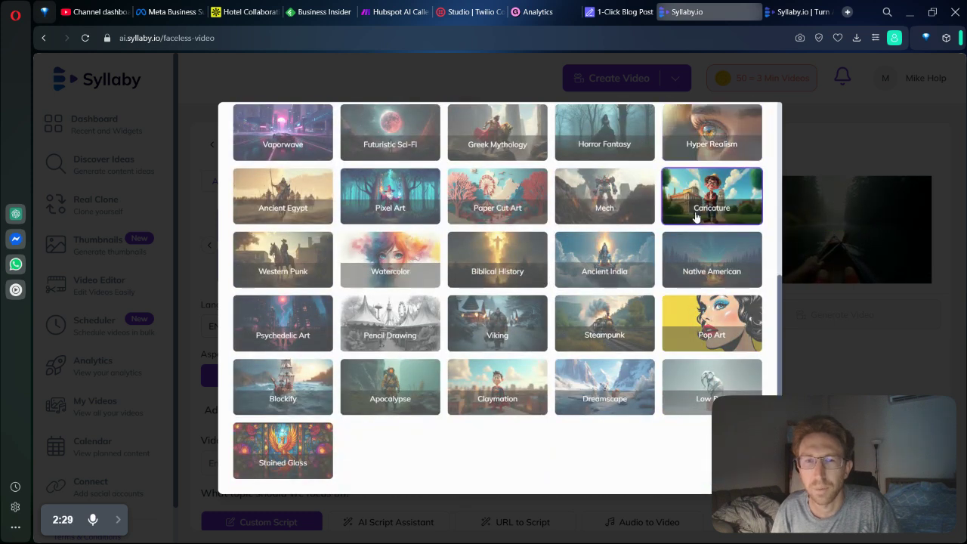
pyautogui.scroll(5, 696, 216)
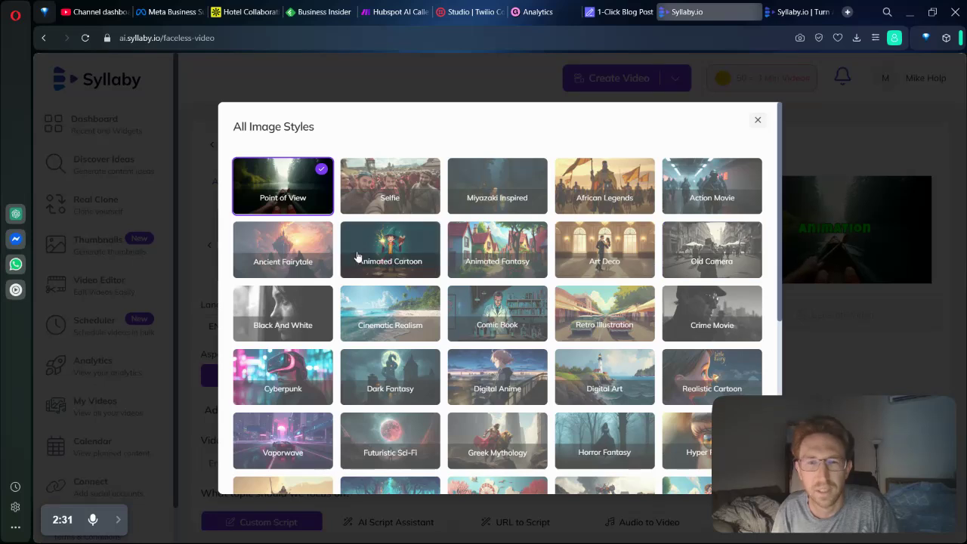
pyautogui.click(394, 317)
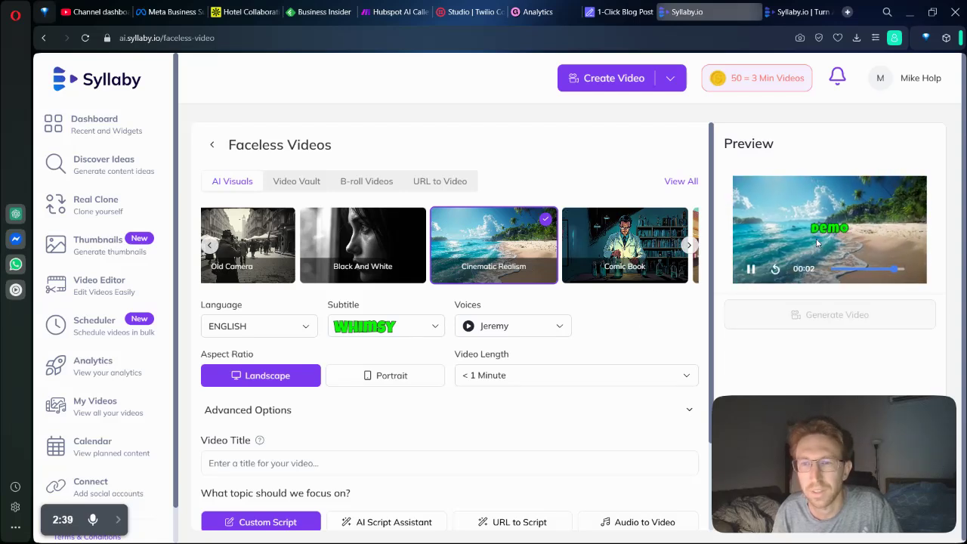
# Step: Set the subtitle style to Jumbo
pyautogui.click(355, 333)
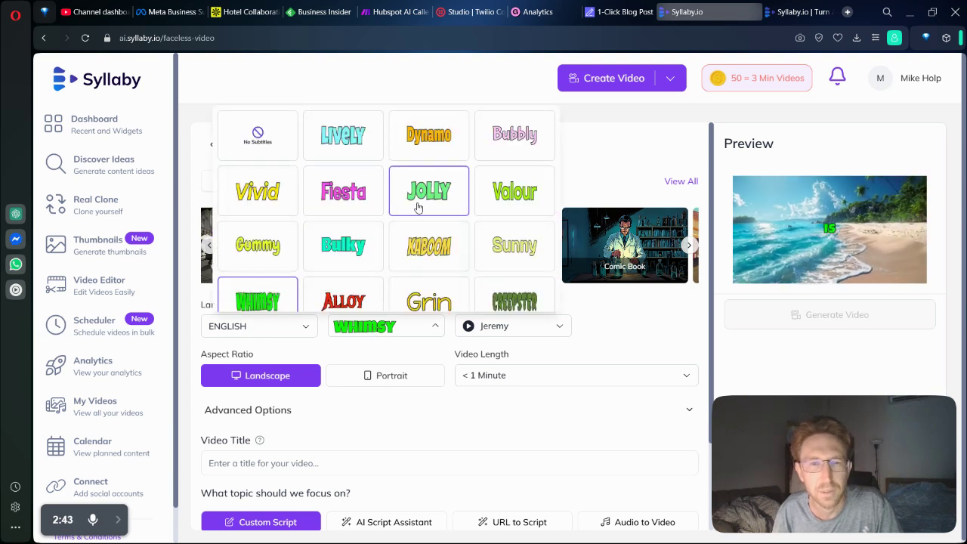
pyautogui.scroll(-2, 421, 206)
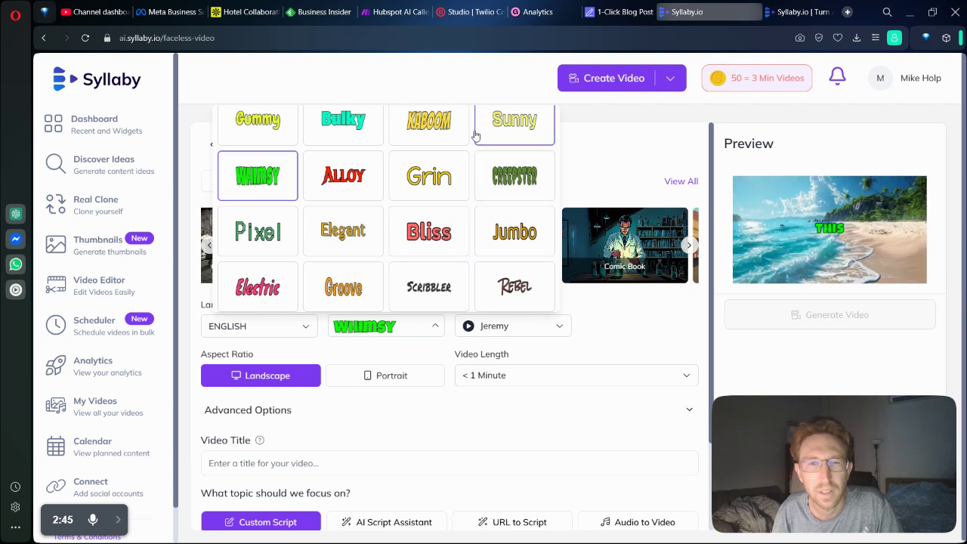
pyautogui.click(514, 231)
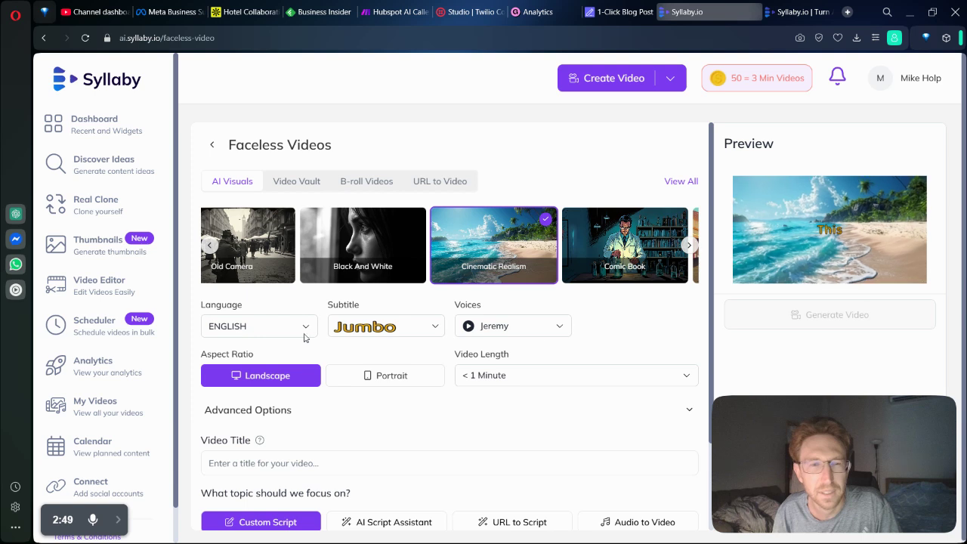
# Step: Audition narration voices, briefly choosing Laura and sampling Laura and Sarah
pyautogui.click(558, 329)
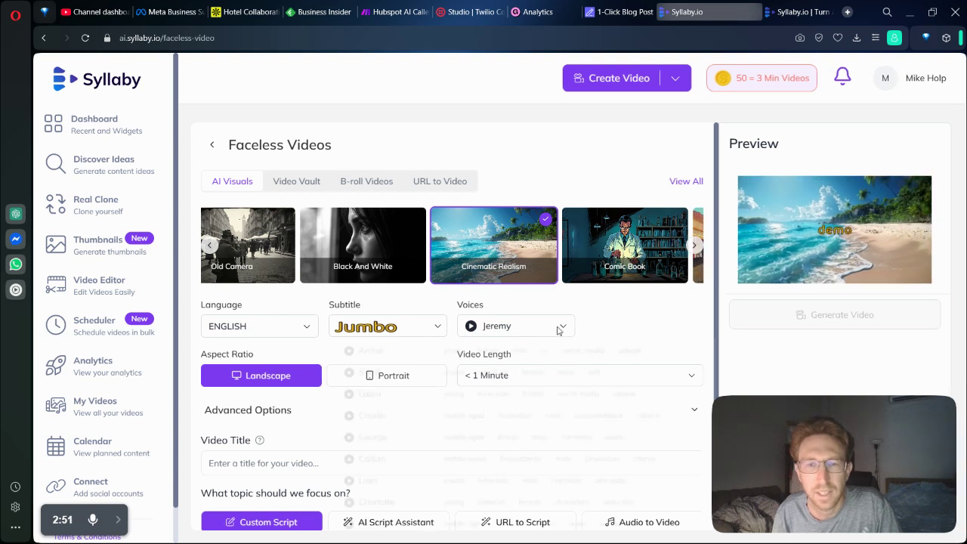
pyautogui.scroll(-4, 367, 424)
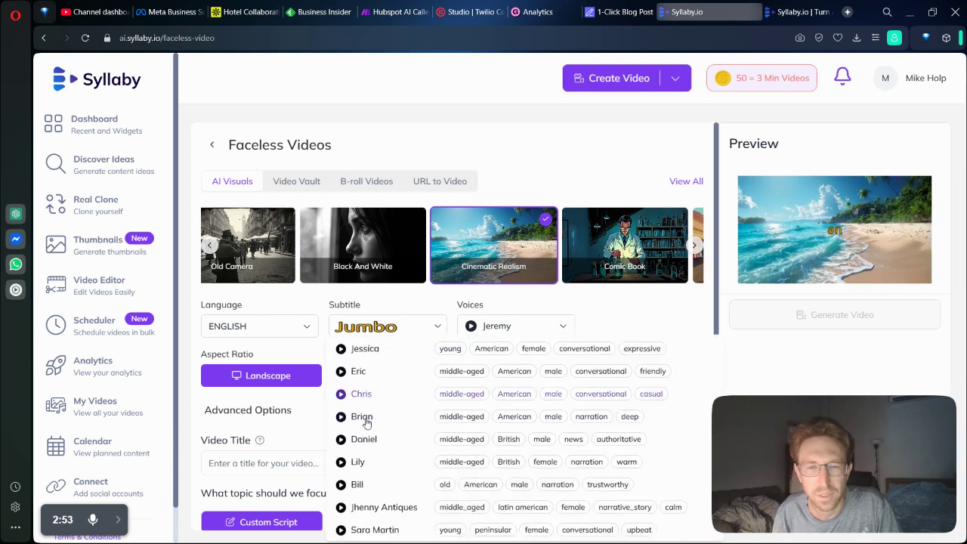
pyautogui.scroll(-1, 367, 424)
pyautogui.scroll(5, 367, 424)
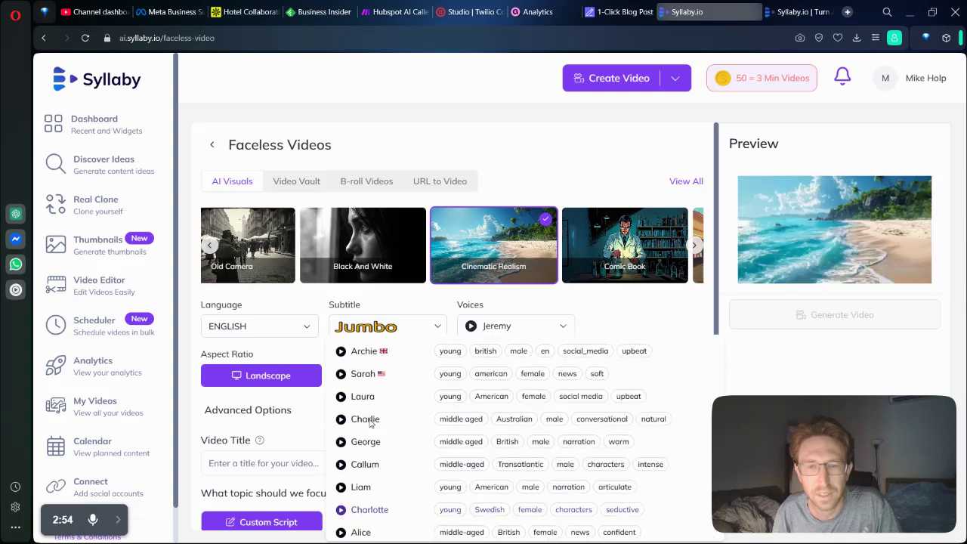
pyautogui.click(496, 402)
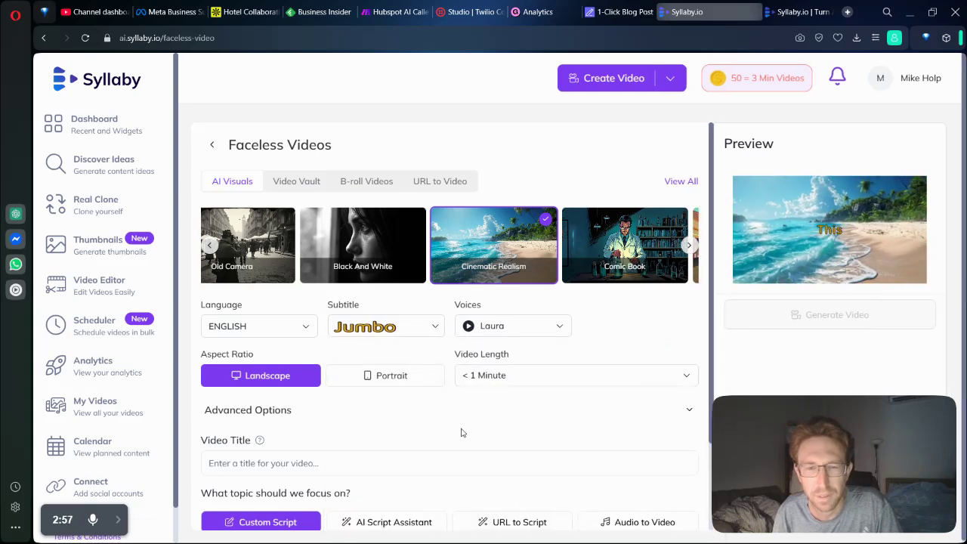
pyautogui.click(516, 330)
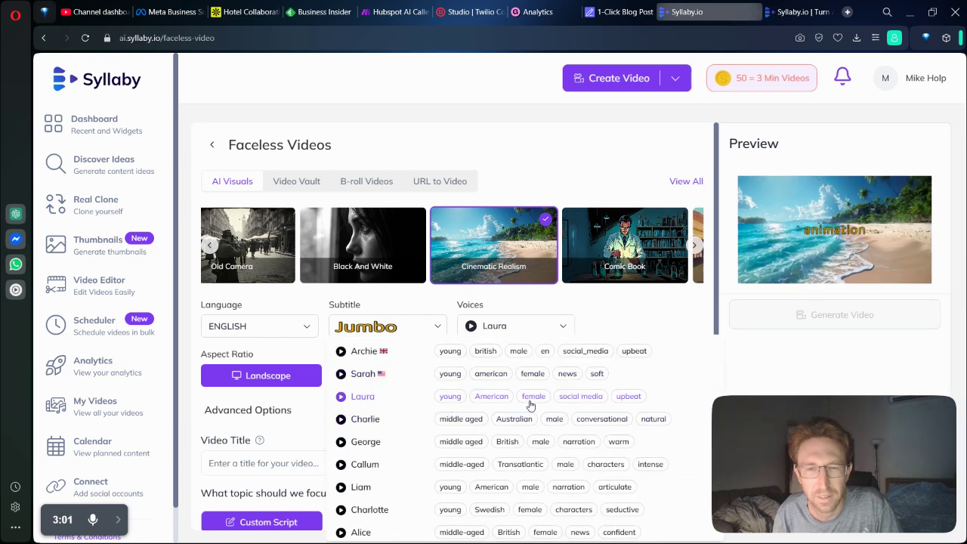
pyautogui.click(518, 331)
pyautogui.click(518, 331)
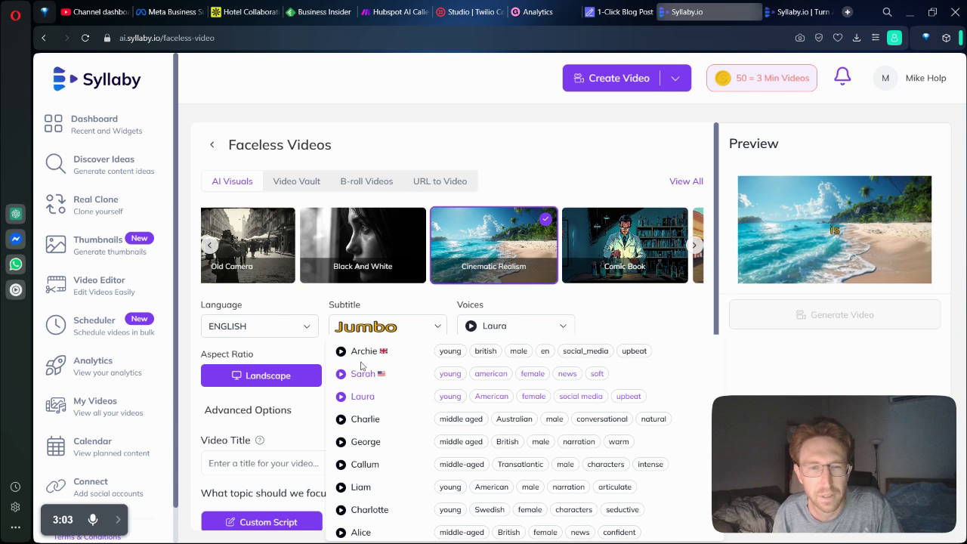
# Step: Sample the Rachel voice, then choose Antoni as the narrator
pyautogui.scroll(-1, 361, 366)
pyautogui.scroll(-2, 361, 370)
pyautogui.scroll(-2, 367, 377)
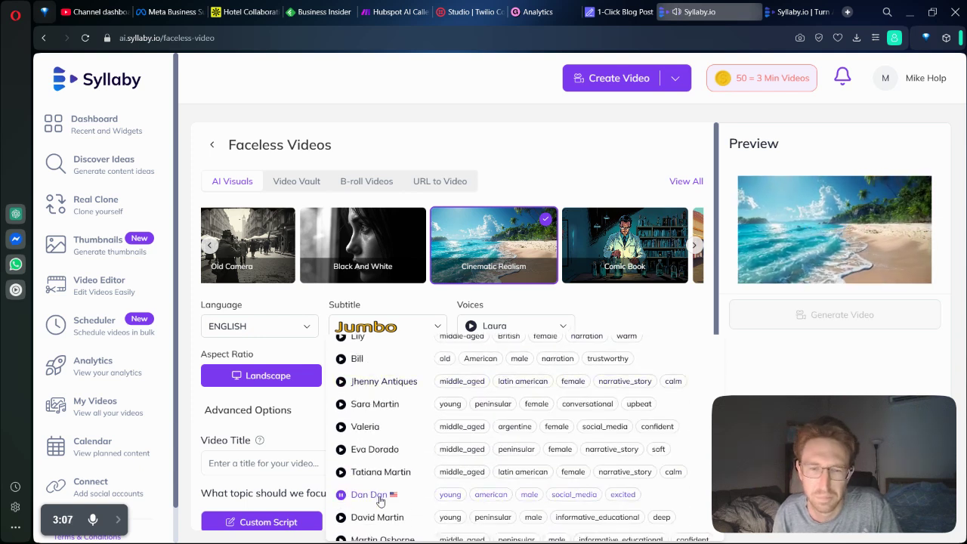
pyautogui.scroll(-3, 365, 480)
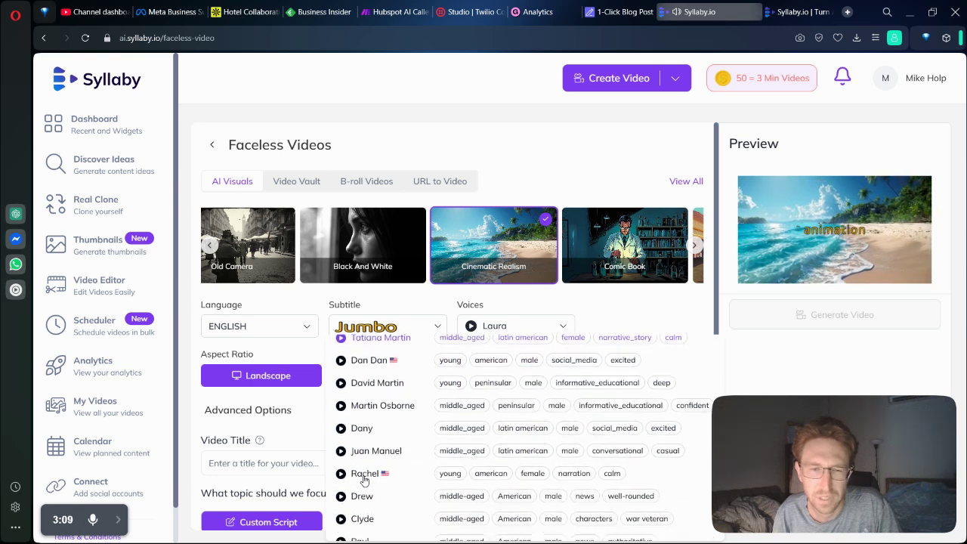
pyautogui.scroll(-1, 359, 460)
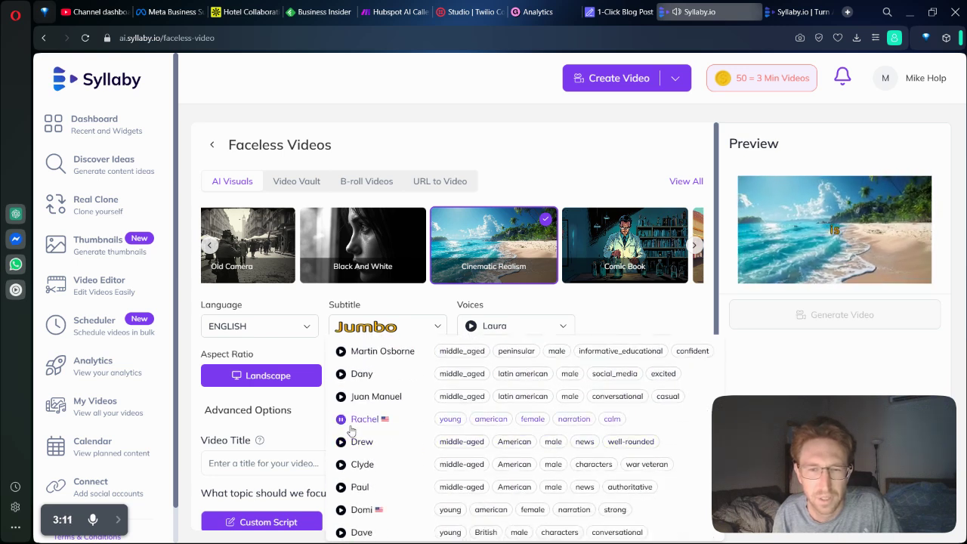
pyautogui.click(341, 419)
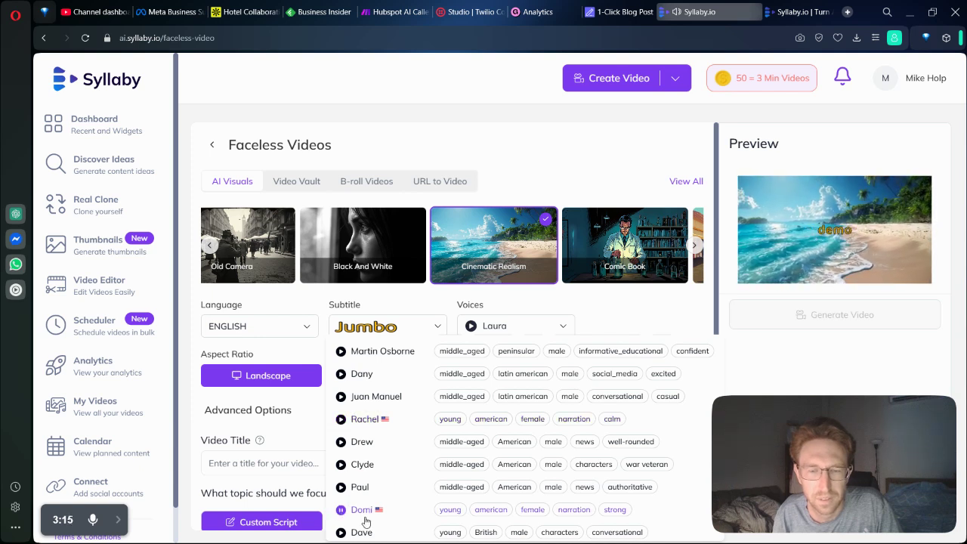
pyautogui.scroll(-1, 358, 511)
pyautogui.scroll(-1, 349, 466)
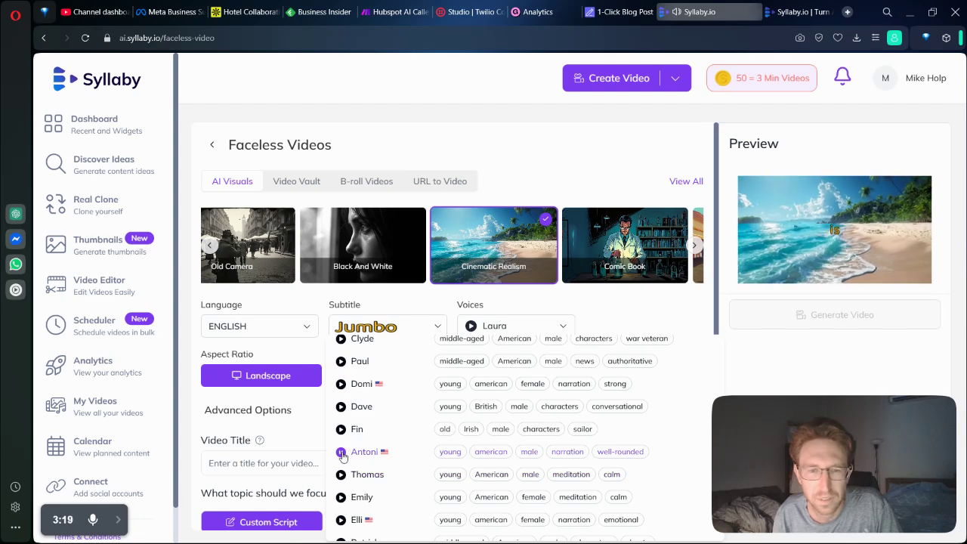
pyautogui.click(355, 452)
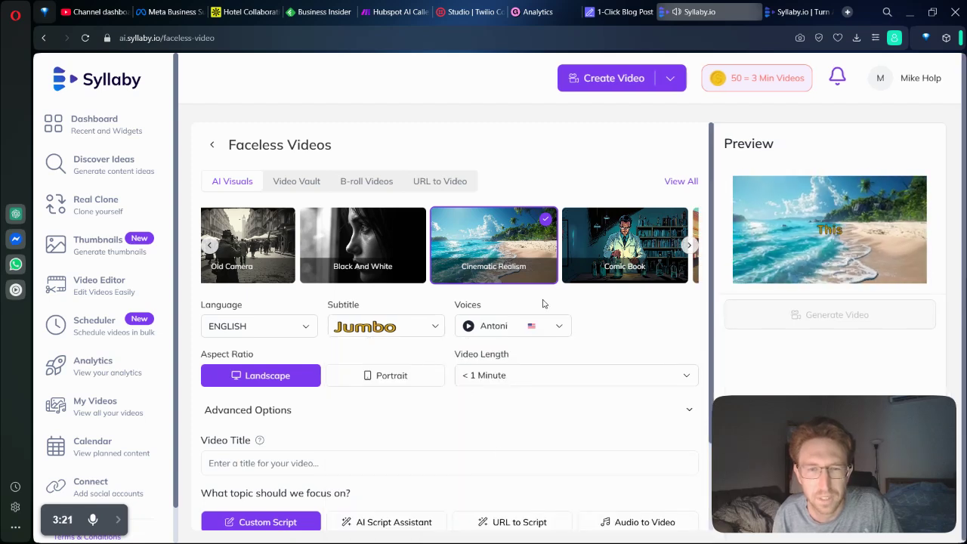
# Step: Switch the video to Portrait aspect ratio and keep its length at under 1 minute
pyautogui.click(404, 377)
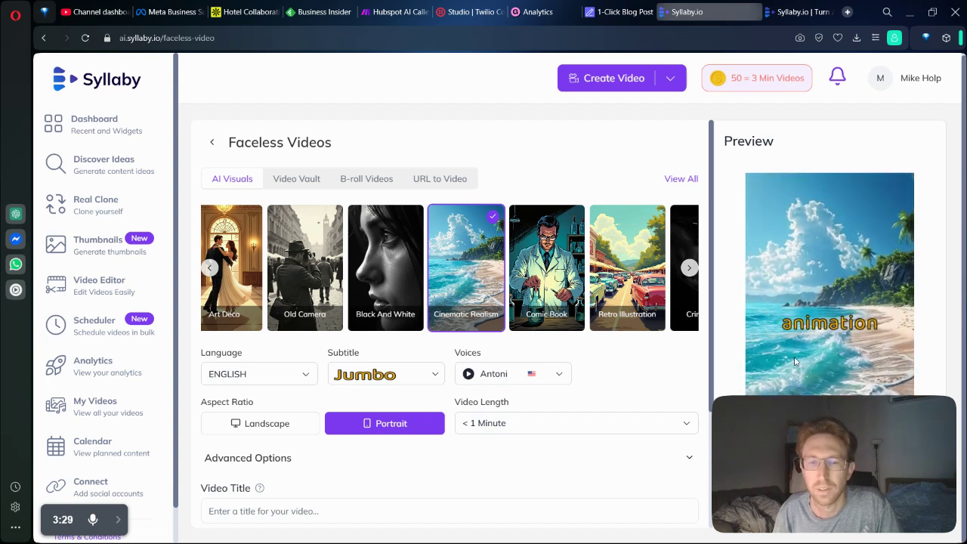
pyautogui.click(496, 429)
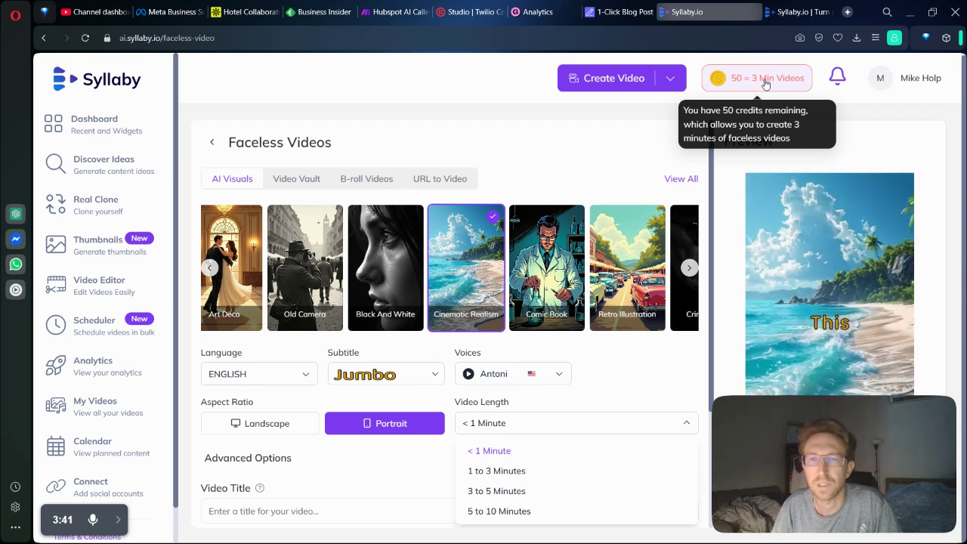
pyautogui.click(498, 433)
pyautogui.scroll(-3, 499, 453)
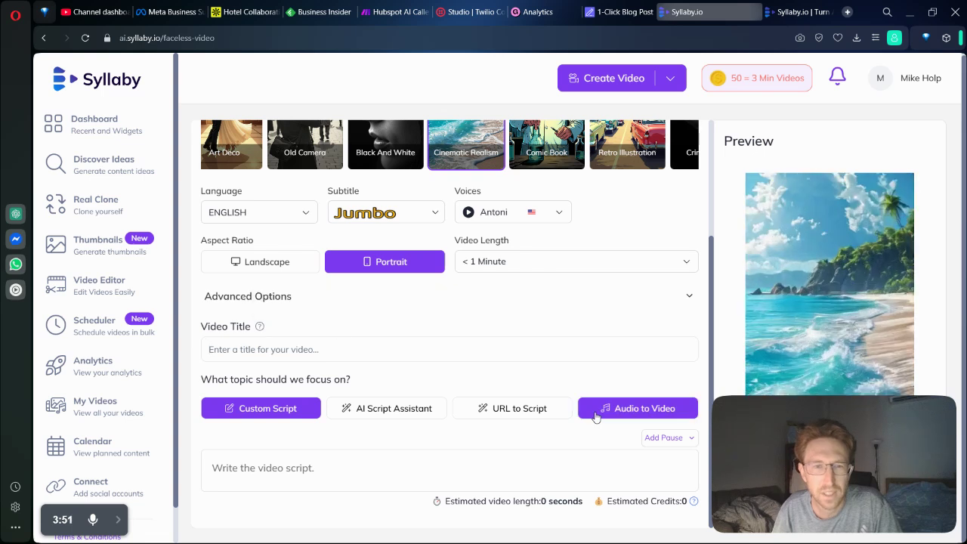
# Step: Enter 'Walking on a beach in Thailand' as the video title
pyautogui.write('W')
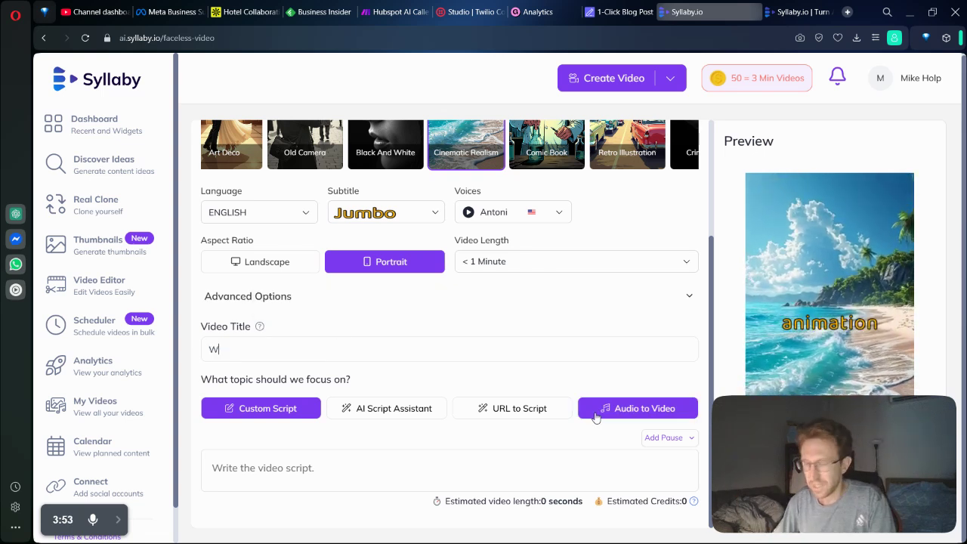
pyautogui.write('alking')
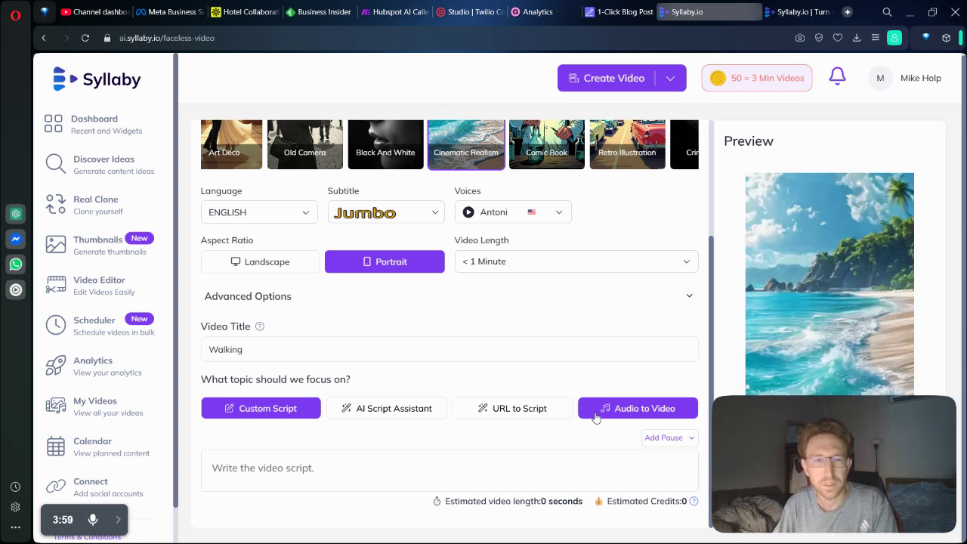
pyautogui.write(' on a bea')
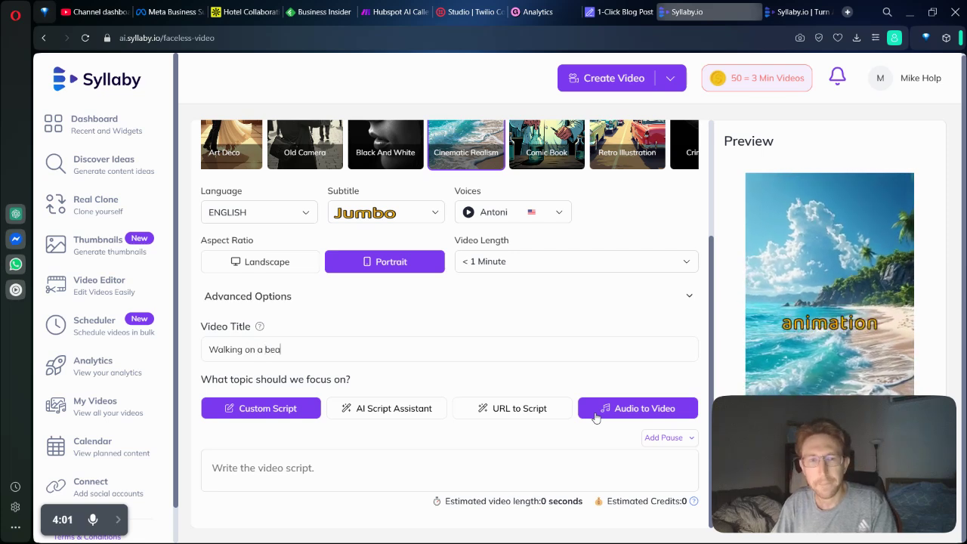
pyautogui.write('ch w')
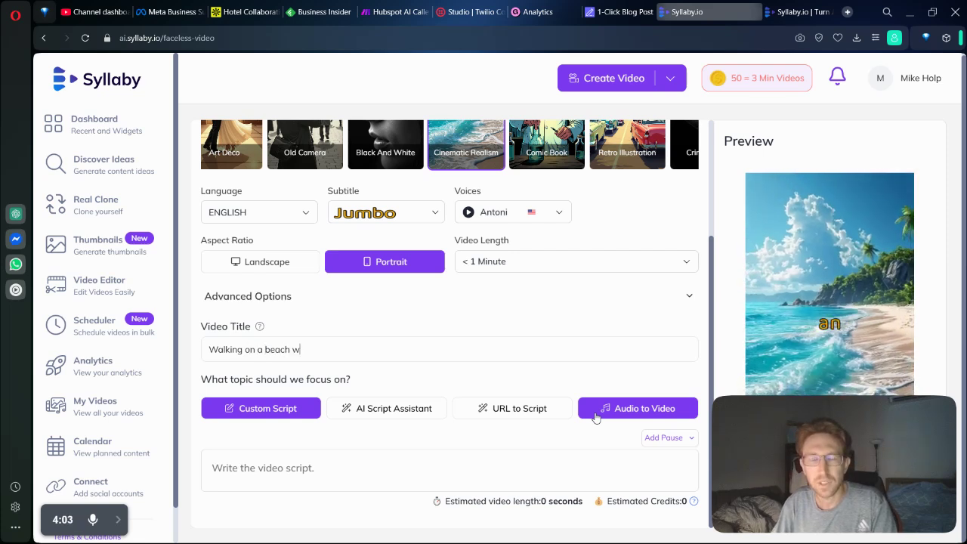
pyautogui.press('BackSpace')
pyautogui.write('in T')
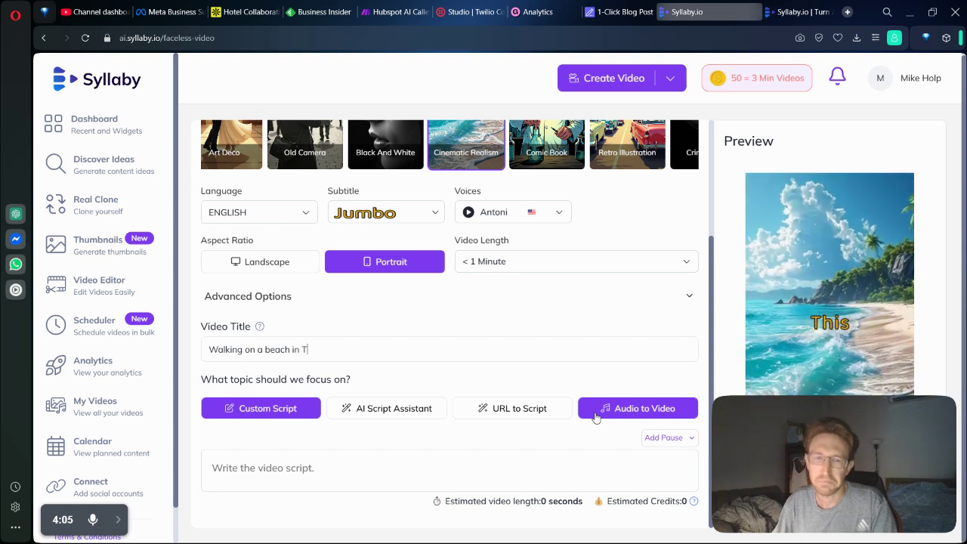
pyautogui.write('hailand')
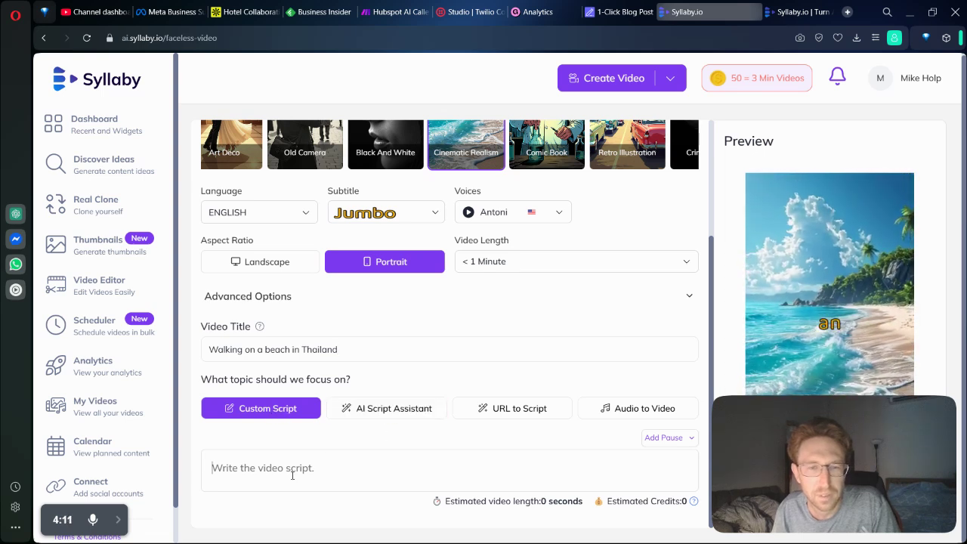
pyautogui.click(436, 414)
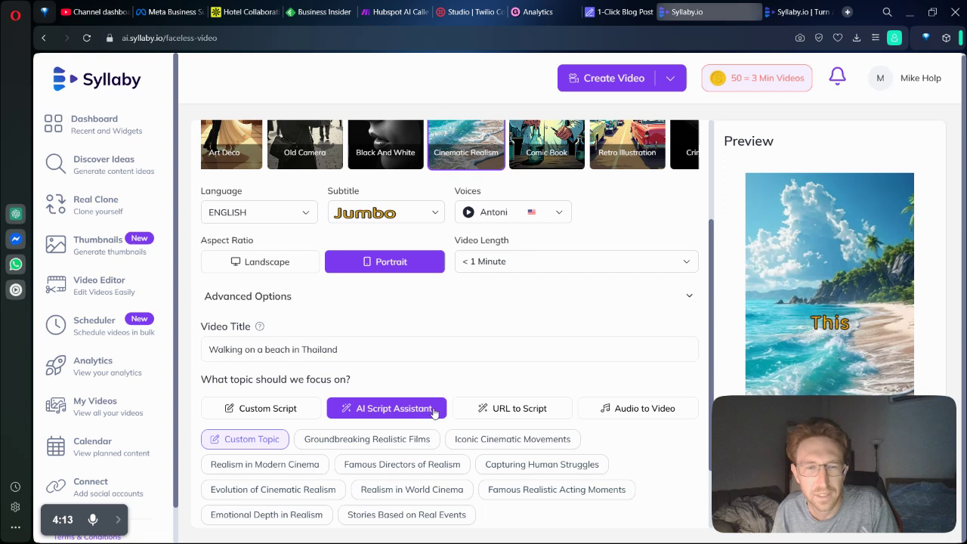
pyautogui.scroll(-2, 445, 378)
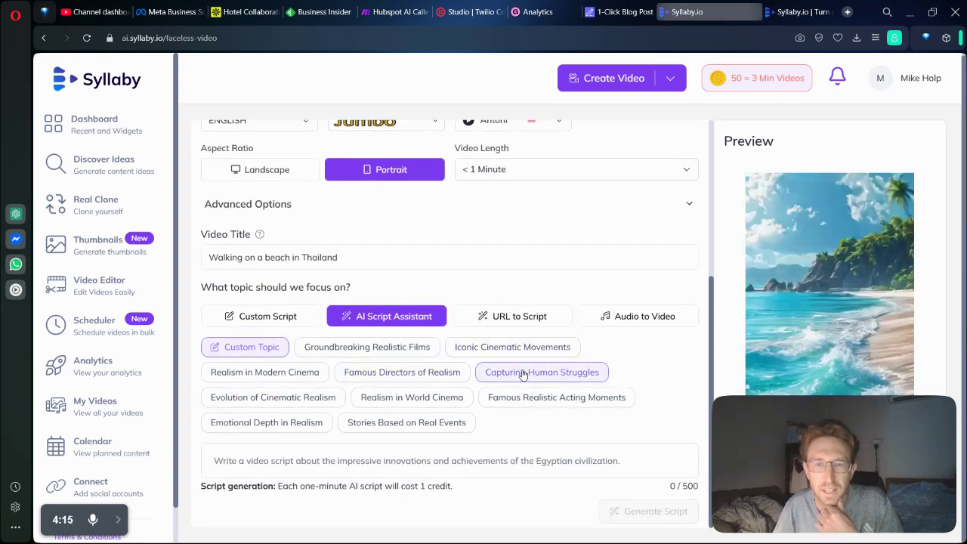
pyautogui.click(523, 352)
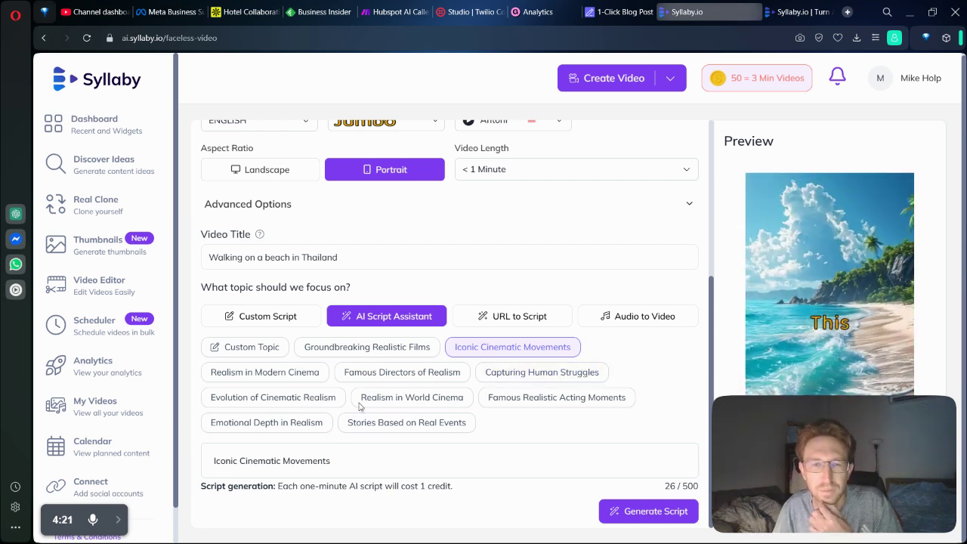
pyautogui.click(262, 352)
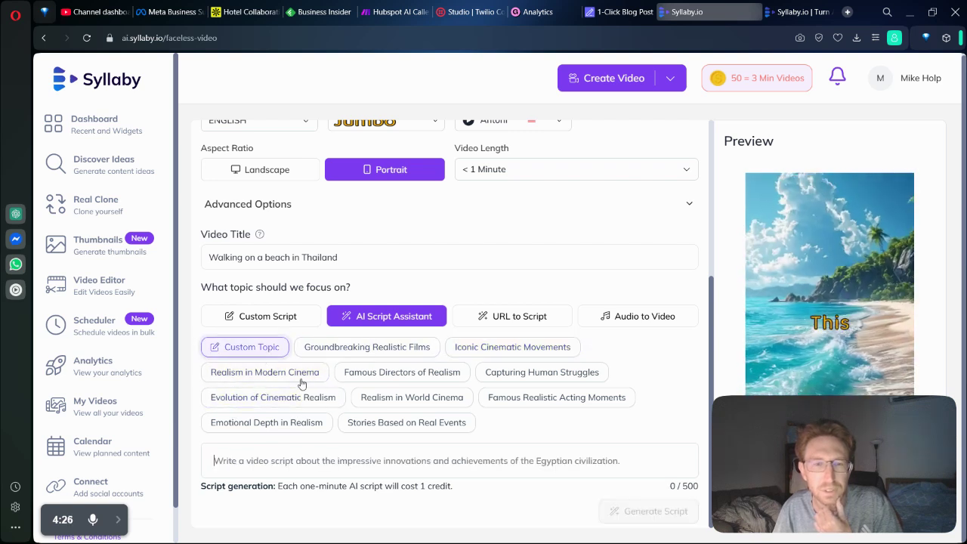
pyautogui.click(513, 347)
pyautogui.tripleClick(318, 258)
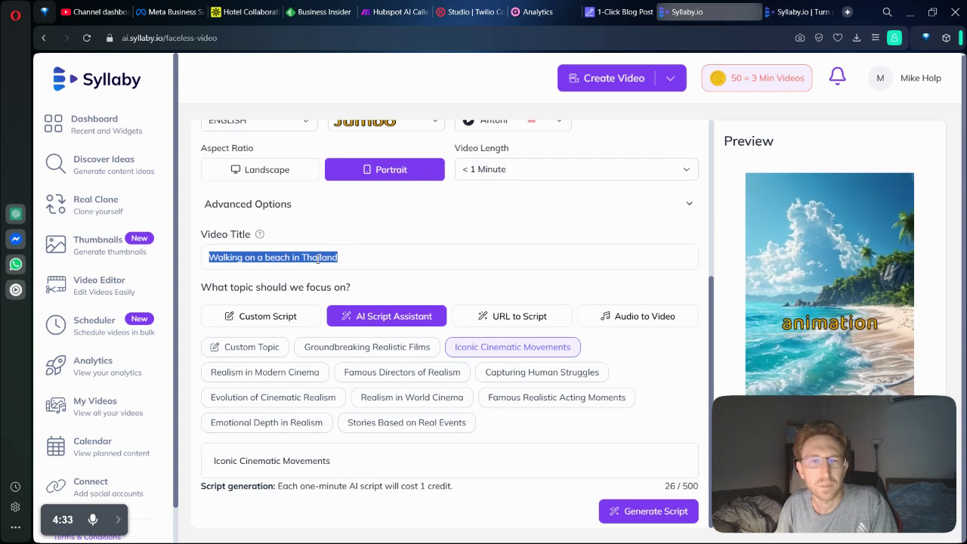
# Step: Ask ChatGPT for 3 digital nomad faceless video ideas and select the first title
pyautogui.click(15, 214)
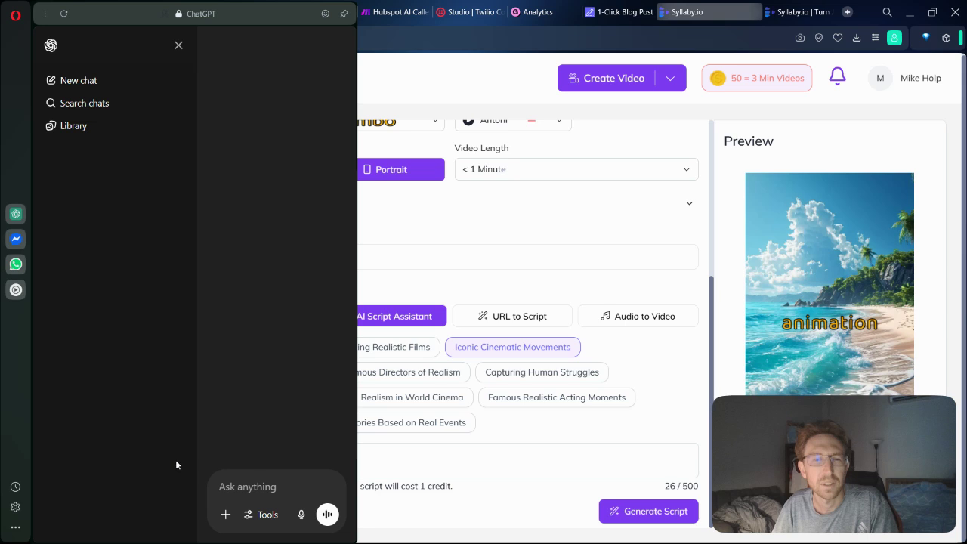
pyautogui.click(230, 366)
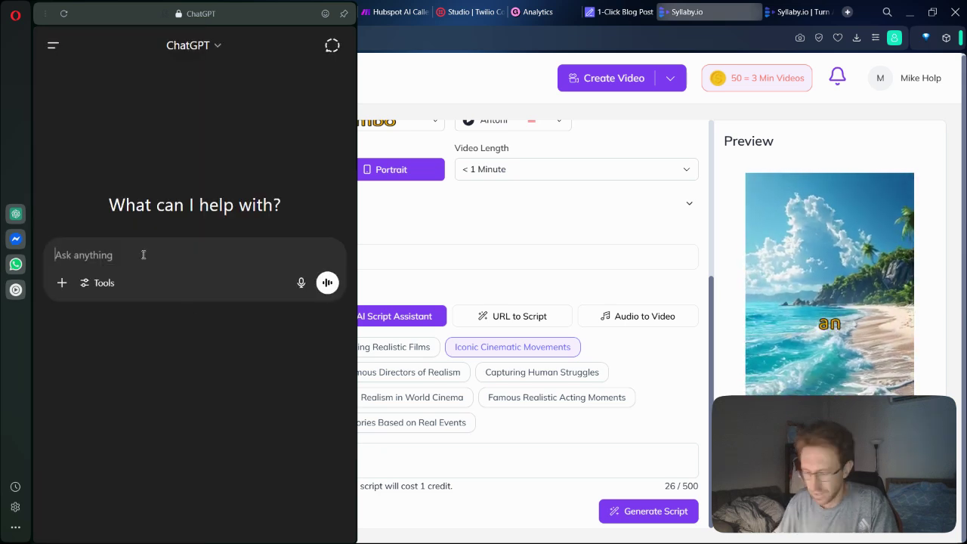
pyautogui.write('come up with 3 ')
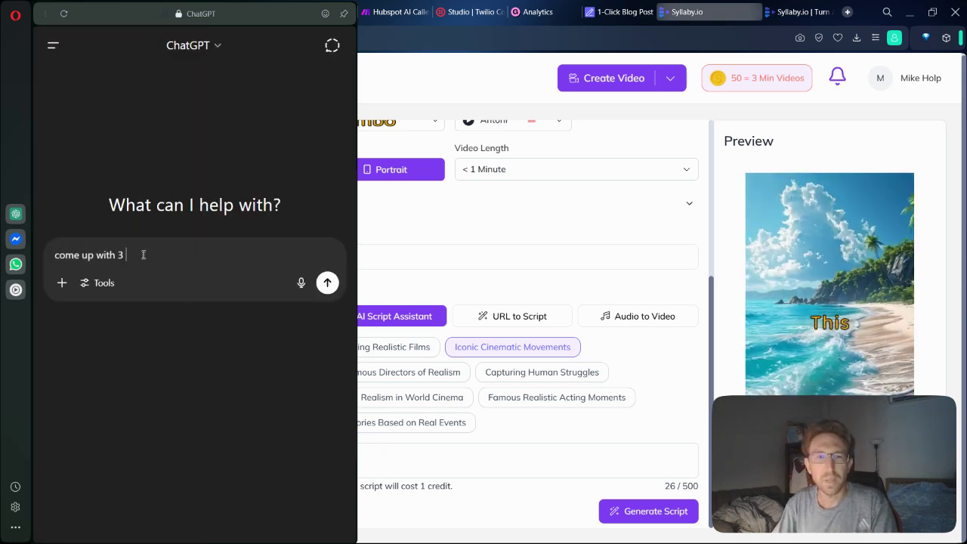
pyautogui.write('ic')
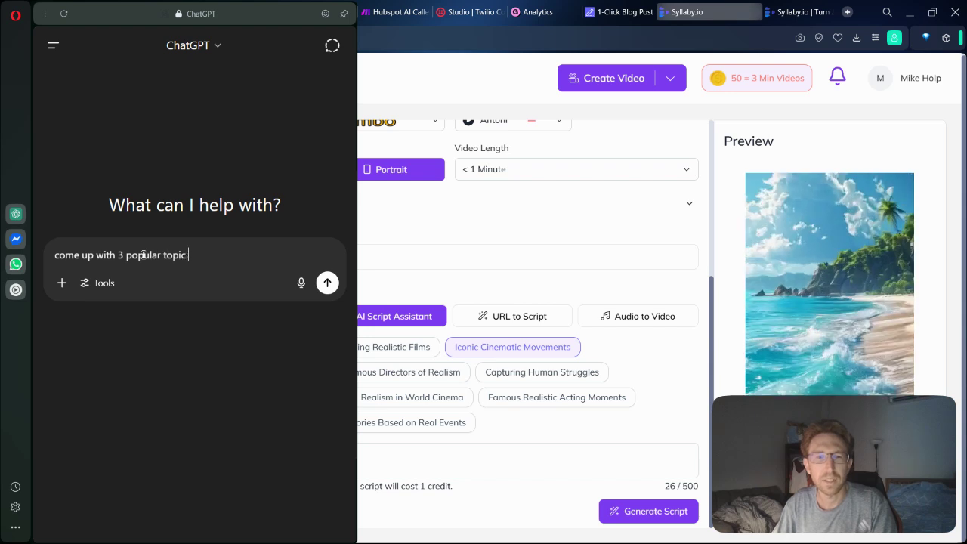
pyautogui.write(' ideas for face')
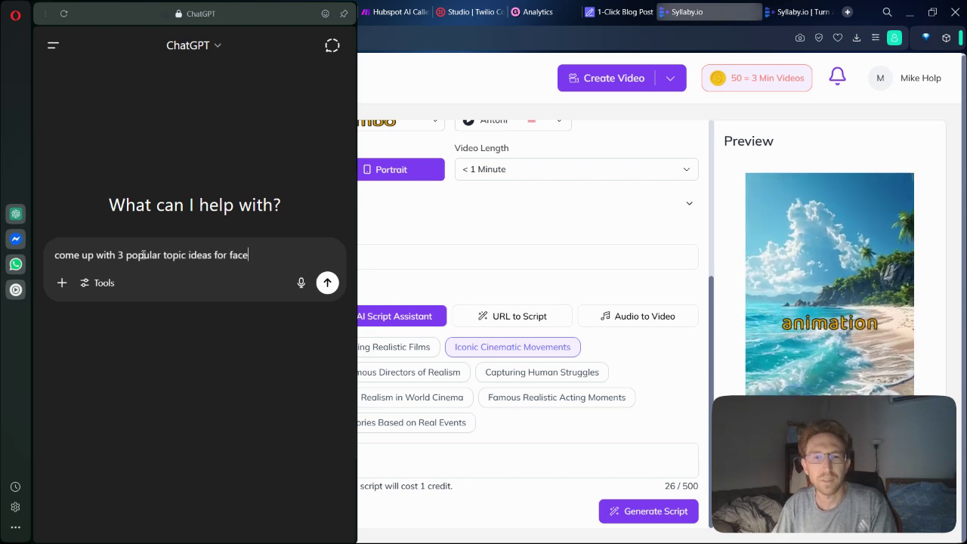
pyautogui.write('less videos in the')
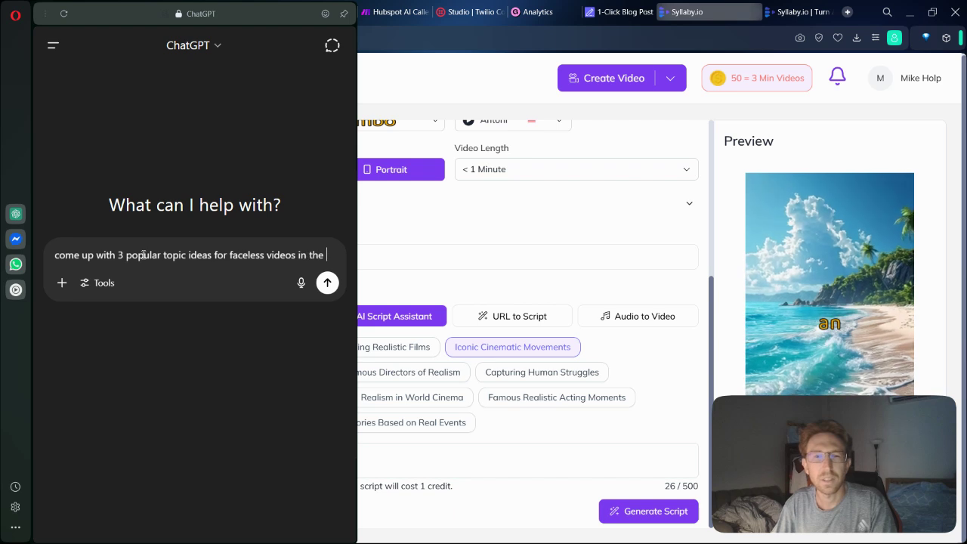
pyautogui.write('igital nomad space')
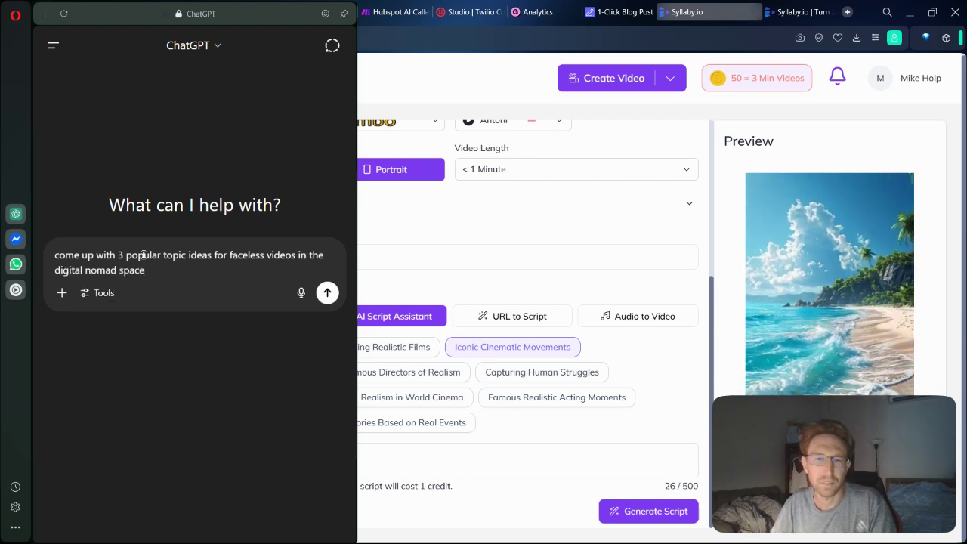
pyautogui.click(327, 292)
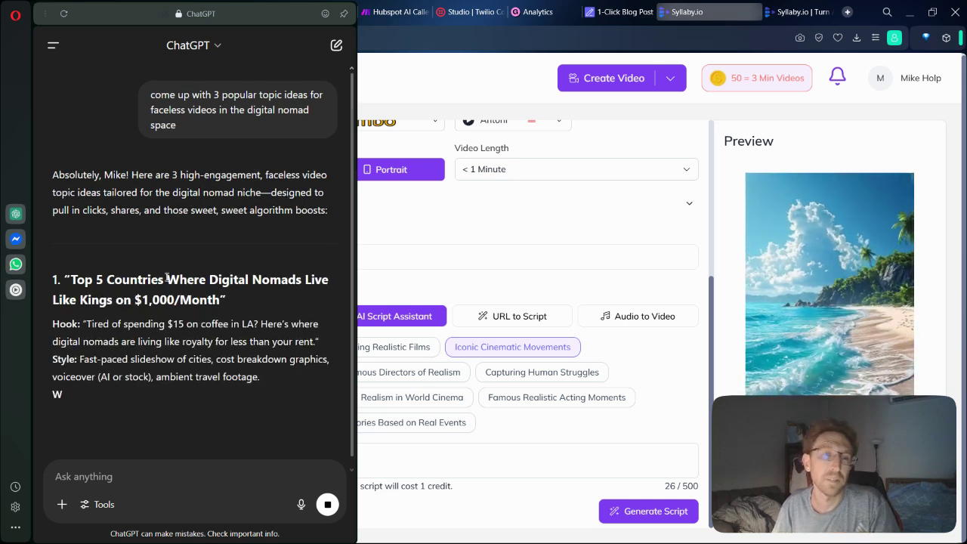
pyautogui.moveTo(72, 280); pyautogui.dragTo(221, 300)
pyautogui.hotkey('ctrl', 'c')
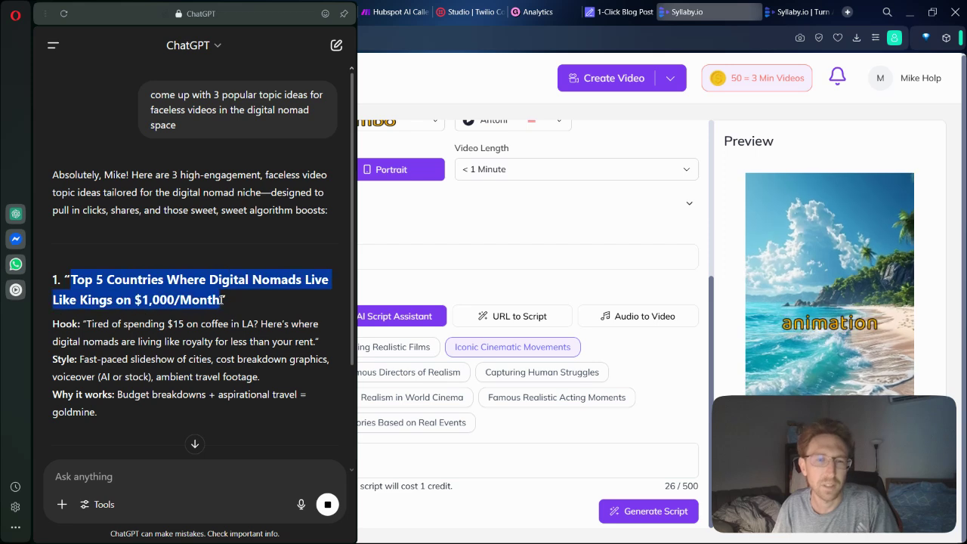
# Step: Replace the title with 'Top 5 Countries Where Digital Nomads Live Well on $1,000/Month'
pyautogui.tripleClick(365, 259)
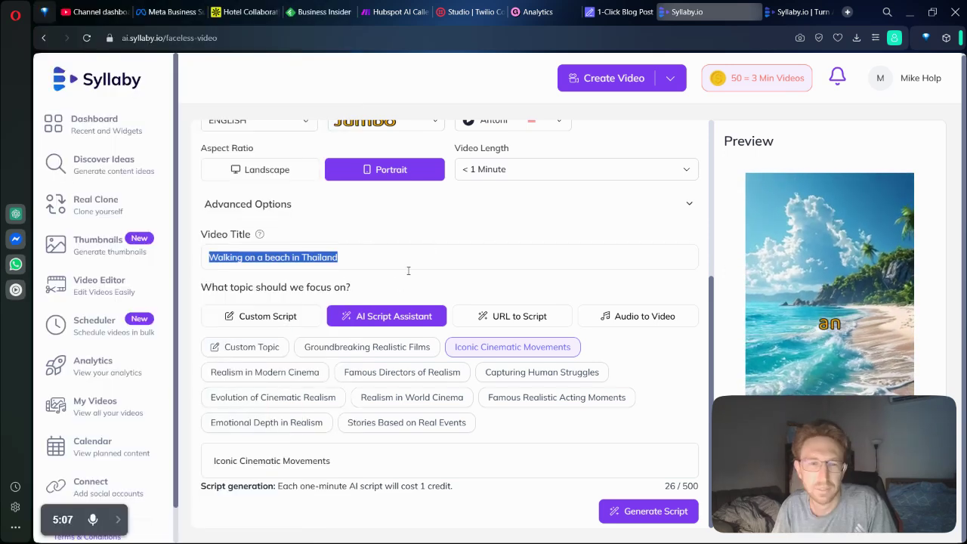
pyautogui.hotkey('ctrl', 'v')
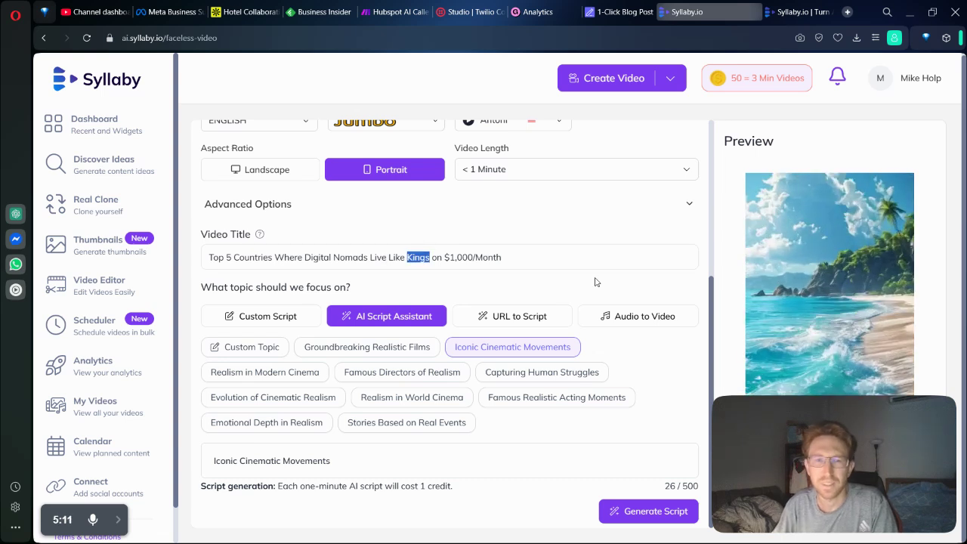
pyautogui.press('BackSpace')
pyautogui.write('ell')
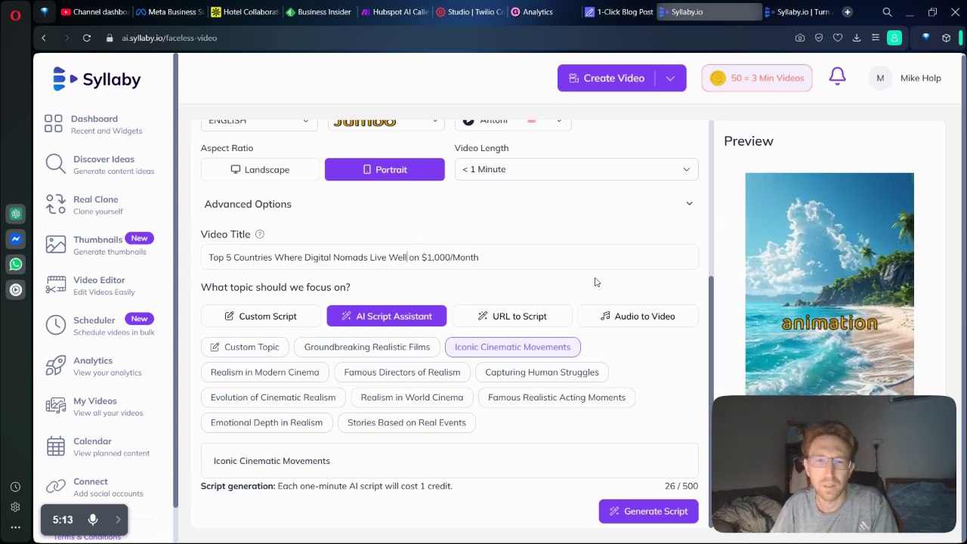
# Step: Expand Advanced Options to reveal the background music setting
pyautogui.click(503, 214)
pyautogui.scroll(-3, 525, 273)
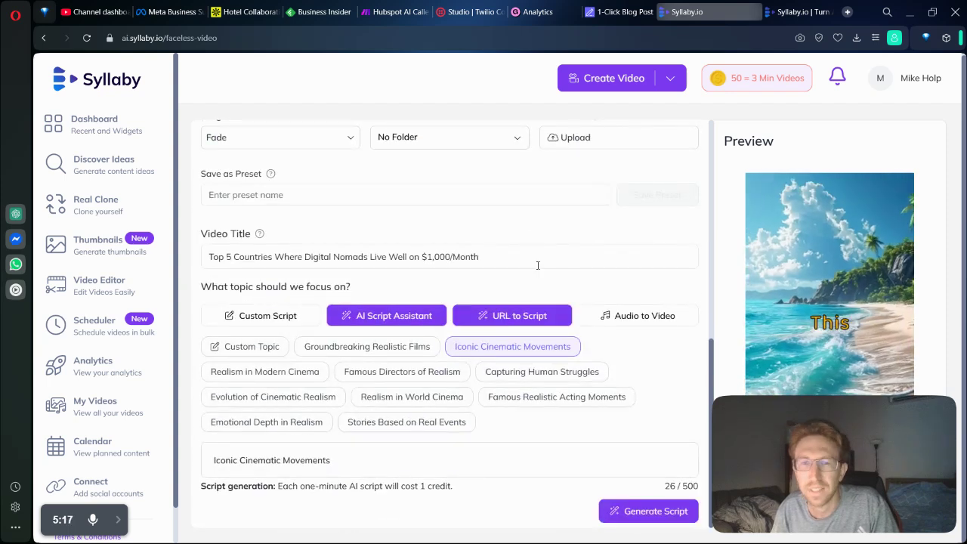
pyautogui.scroll(4, 562, 261)
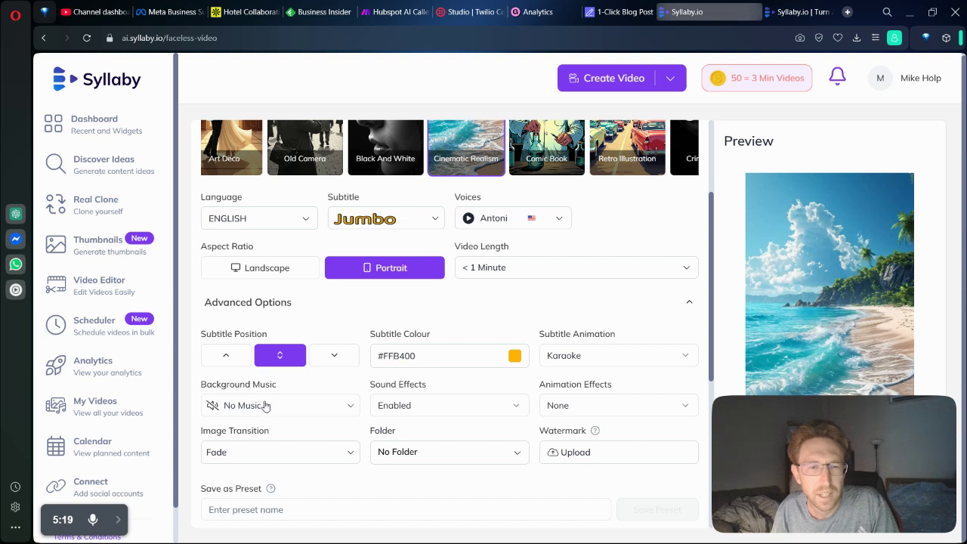
pyautogui.click(265, 405)
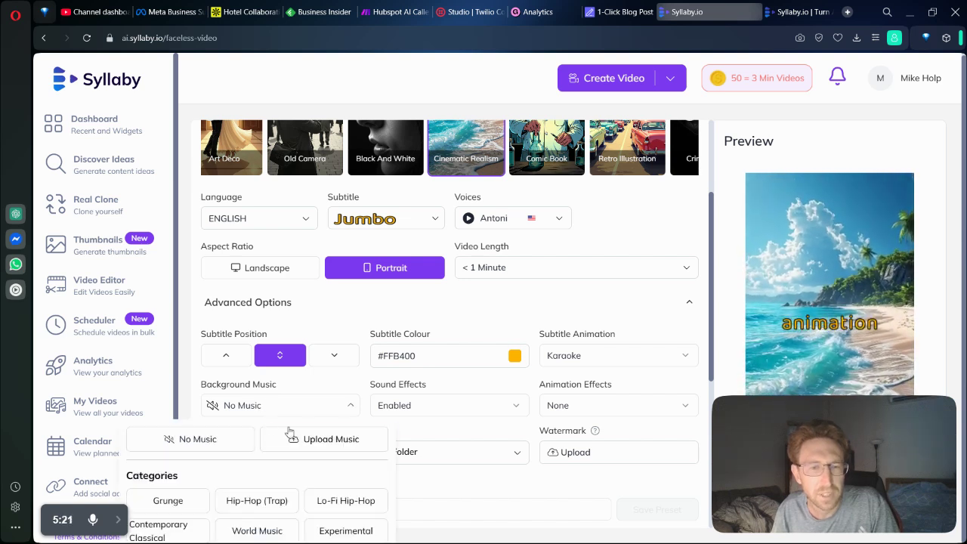
# Step: Preview Experimental (Noise) 2, Alternative Rock 6 and Alternative Rock 5 as background music
pyautogui.scroll(-3, 289, 432)
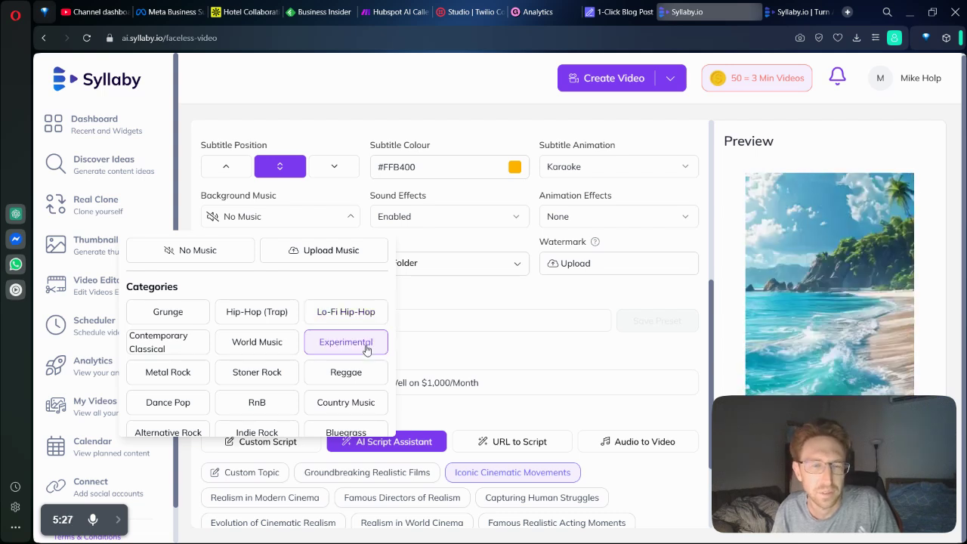
pyautogui.click(367, 346)
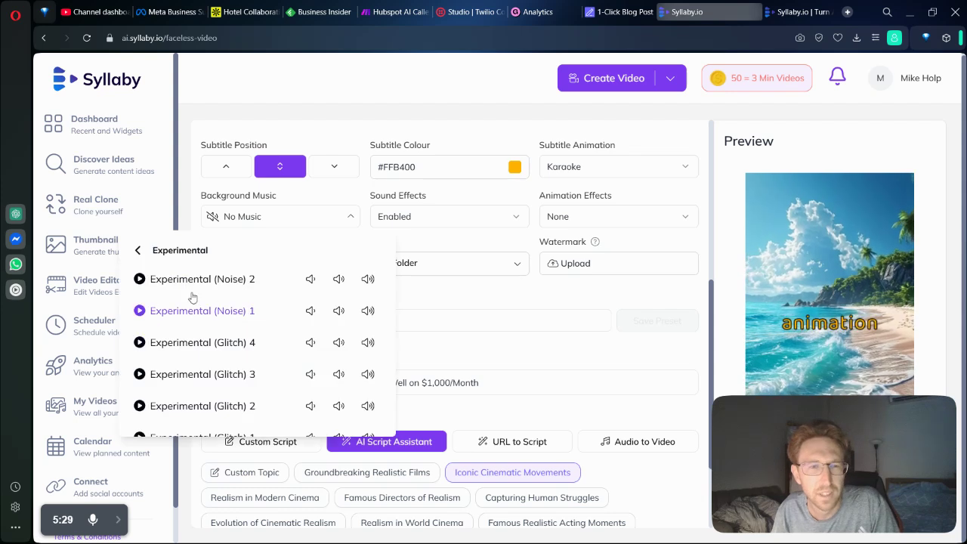
pyautogui.click(140, 280)
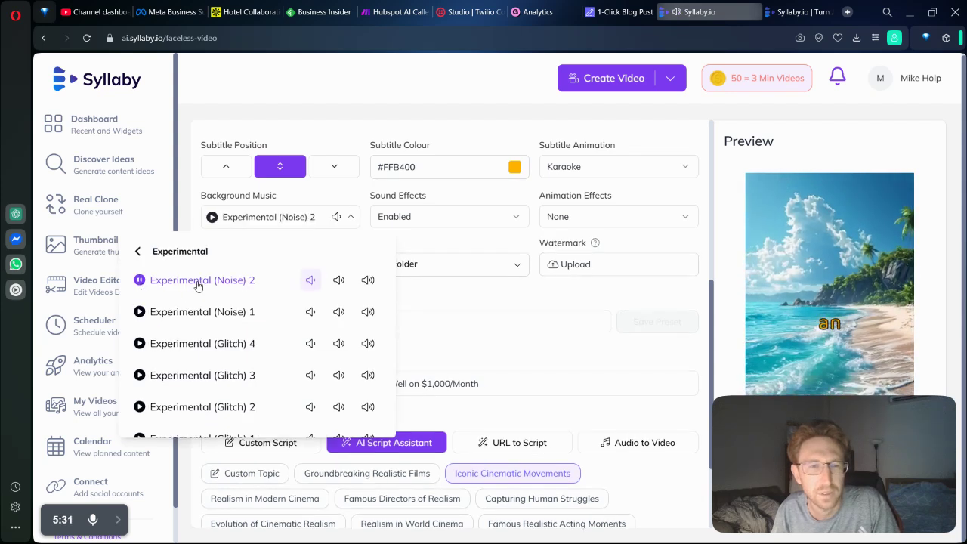
pyautogui.click(138, 251)
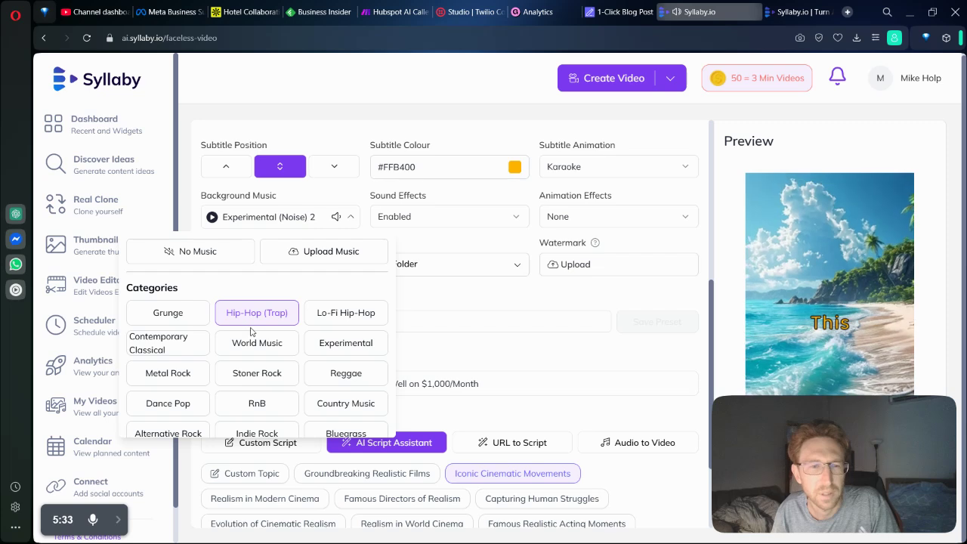
pyautogui.scroll(-2, 253, 317)
pyautogui.scroll(-1, 281, 349)
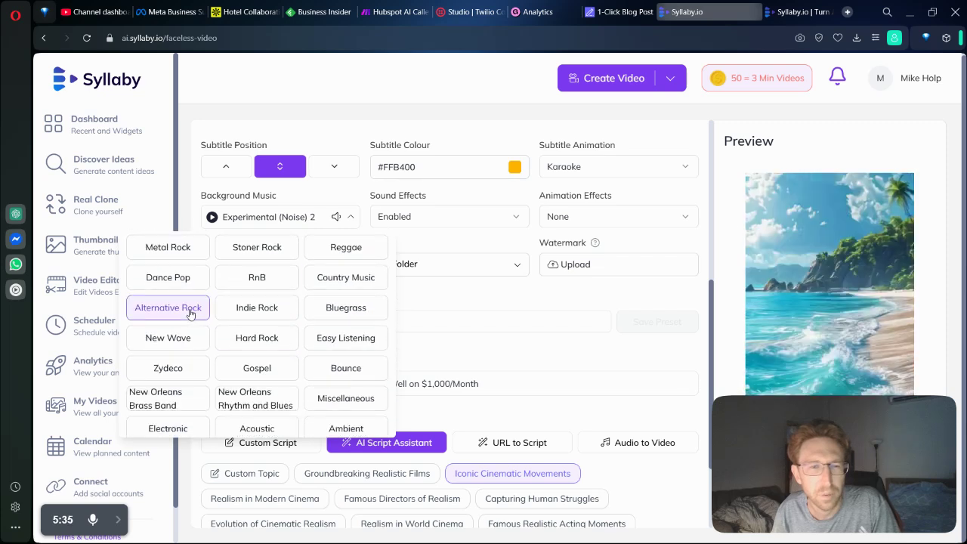
pyautogui.click(181, 309)
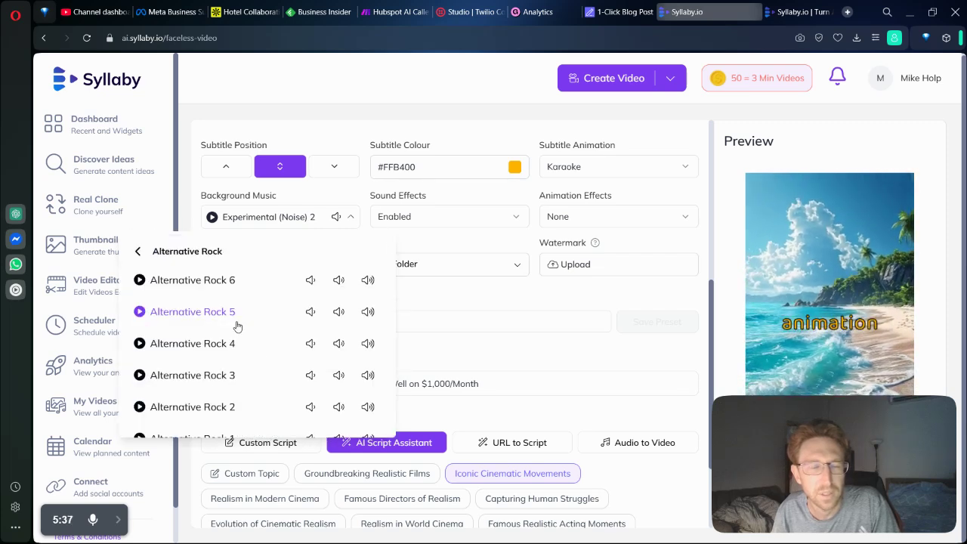
pyautogui.click(140, 281)
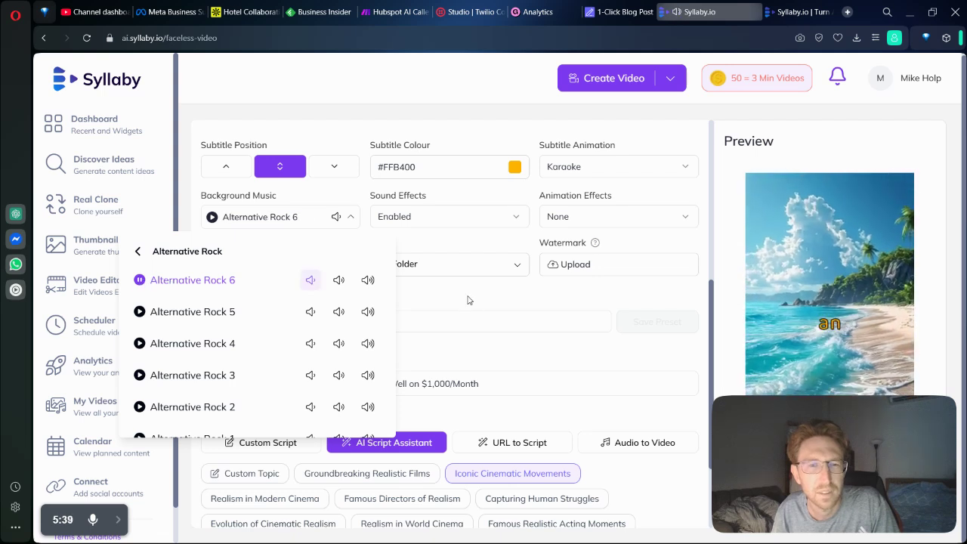
pyautogui.click(140, 312)
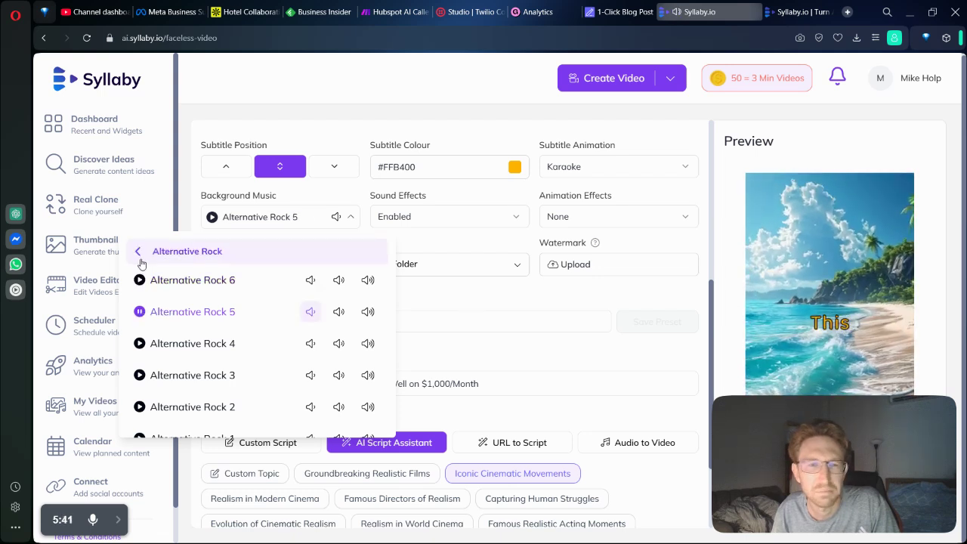
pyautogui.click(138, 252)
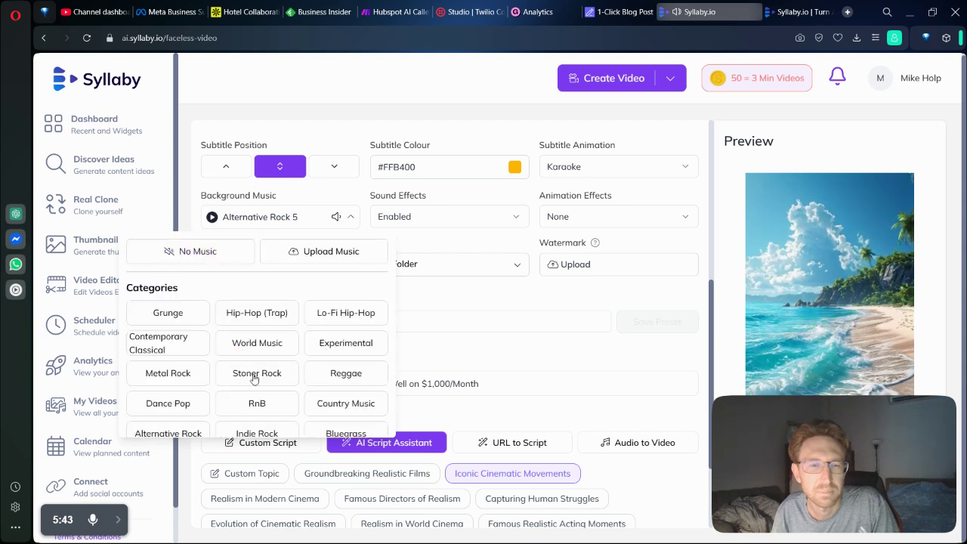
# Step: Pick Productivity Hacks - Ambient 1 from the Ambient category and close the list
pyautogui.scroll(-1, 256, 355)
pyautogui.scroll(-3, 257, 340)
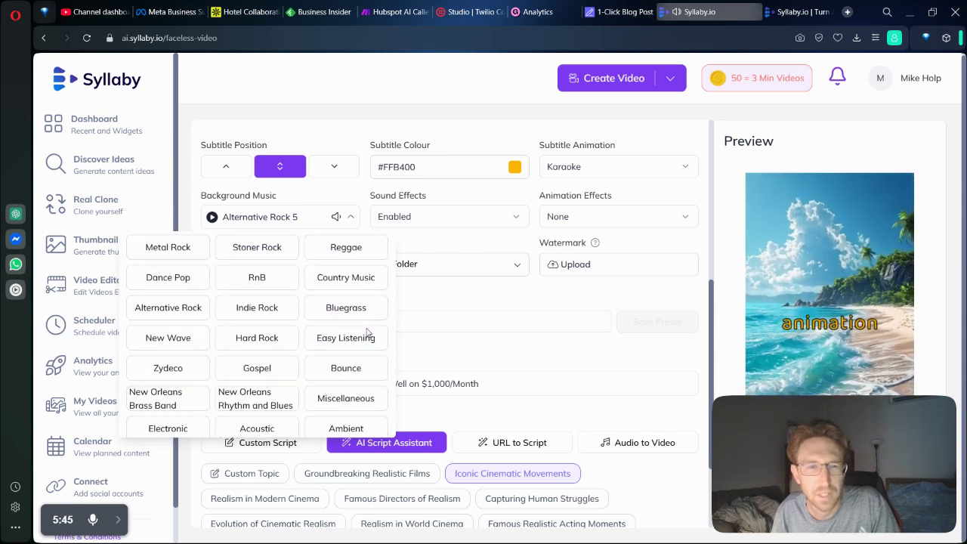
pyautogui.scroll(-1, 372, 390)
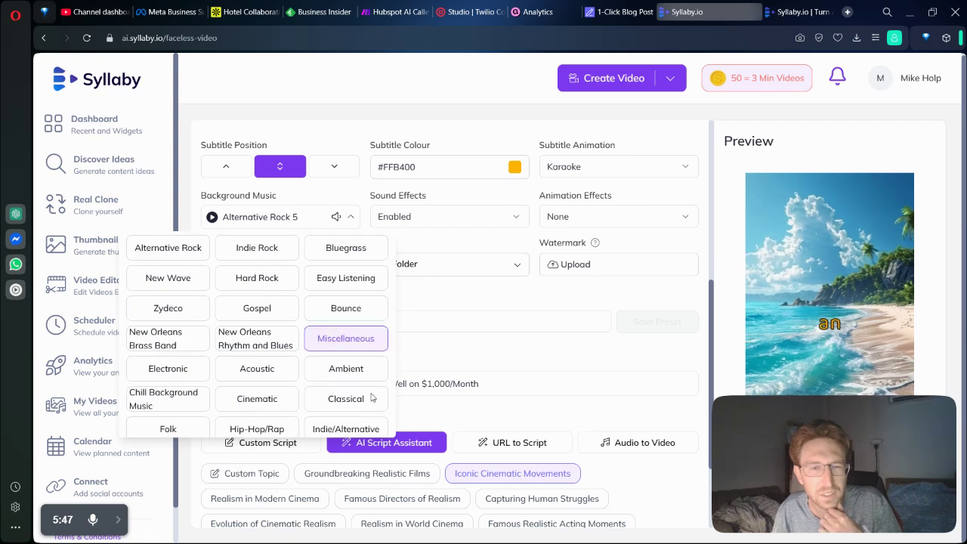
pyautogui.click(370, 366)
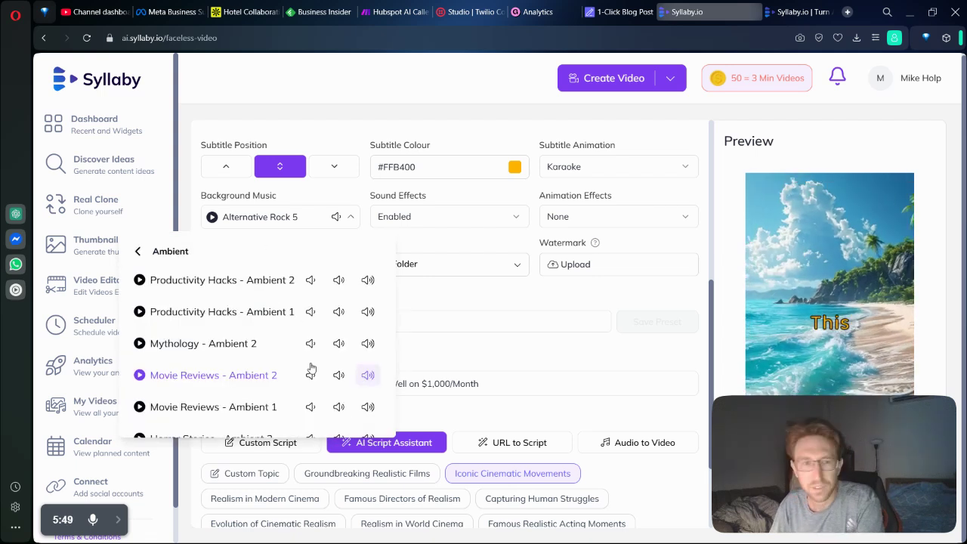
pyautogui.click(140, 280)
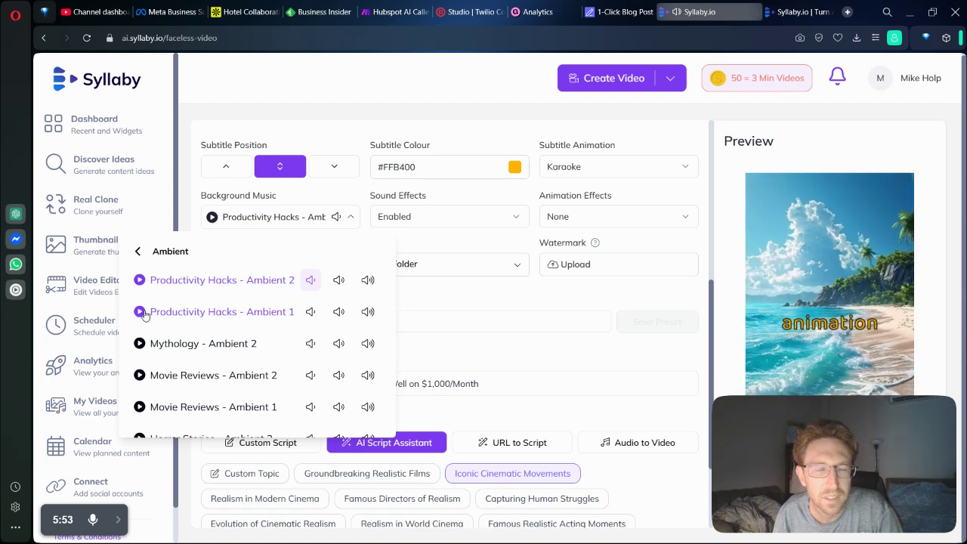
pyautogui.click(143, 312)
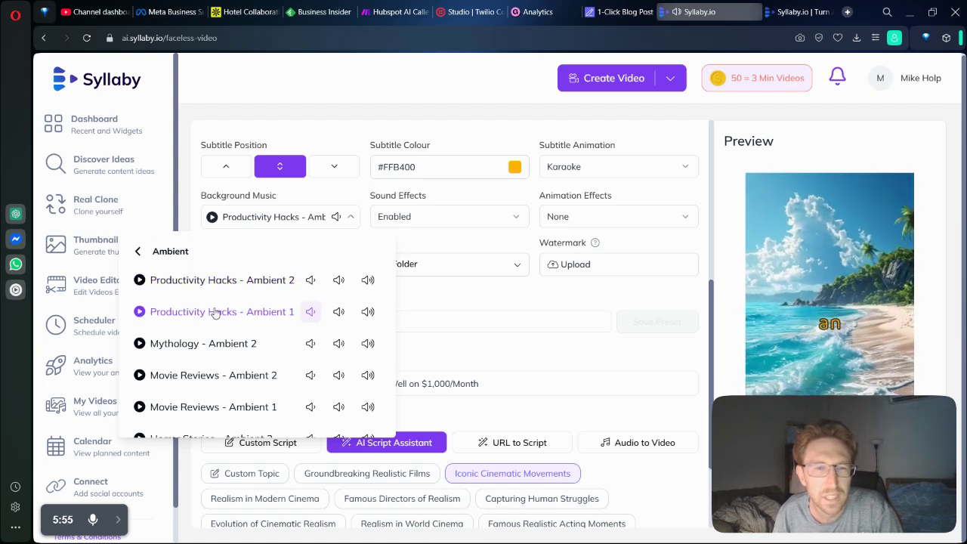
pyautogui.click(422, 340)
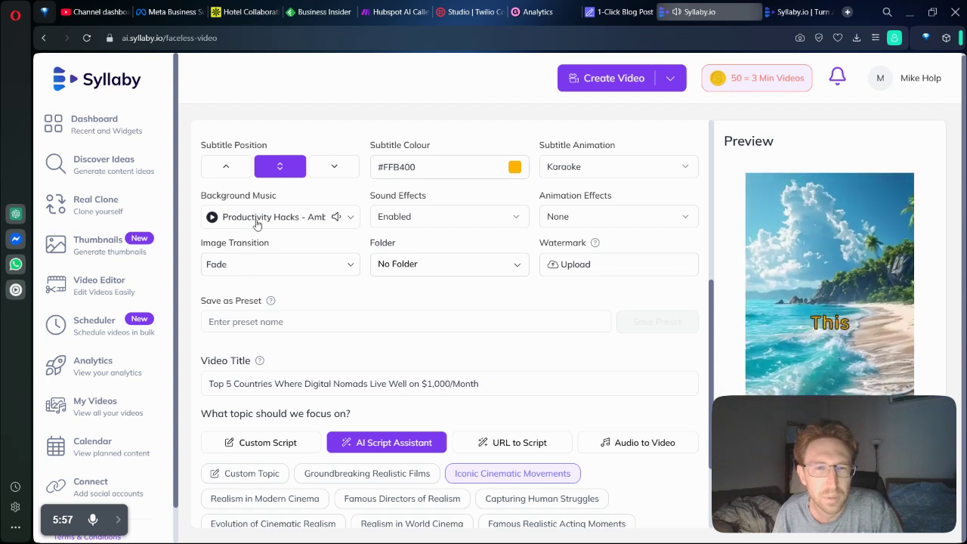
# Step: Apply the Vhs animation effect, leaving folder and image transition choices unchanged
pyautogui.click(412, 219)
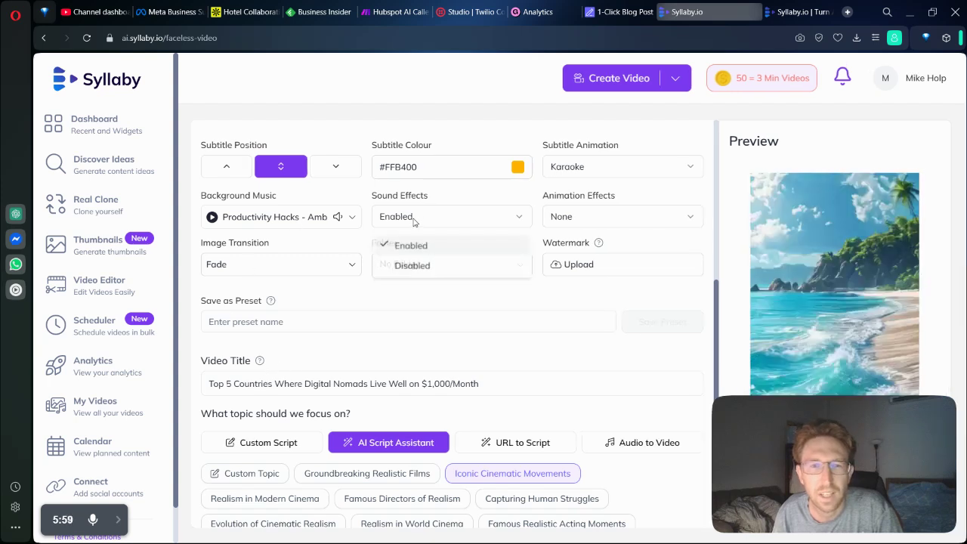
pyautogui.click(441, 244)
pyautogui.click(612, 220)
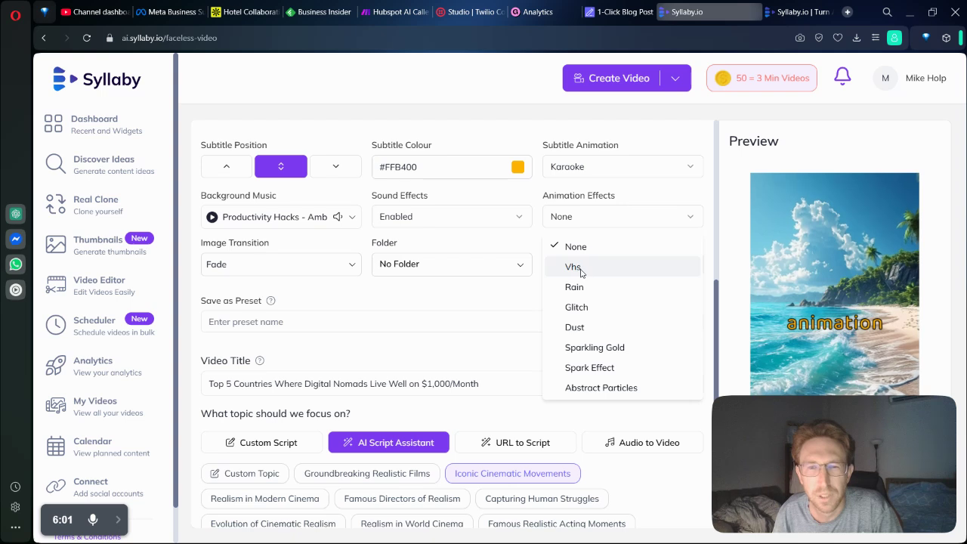
pyautogui.click(575, 267)
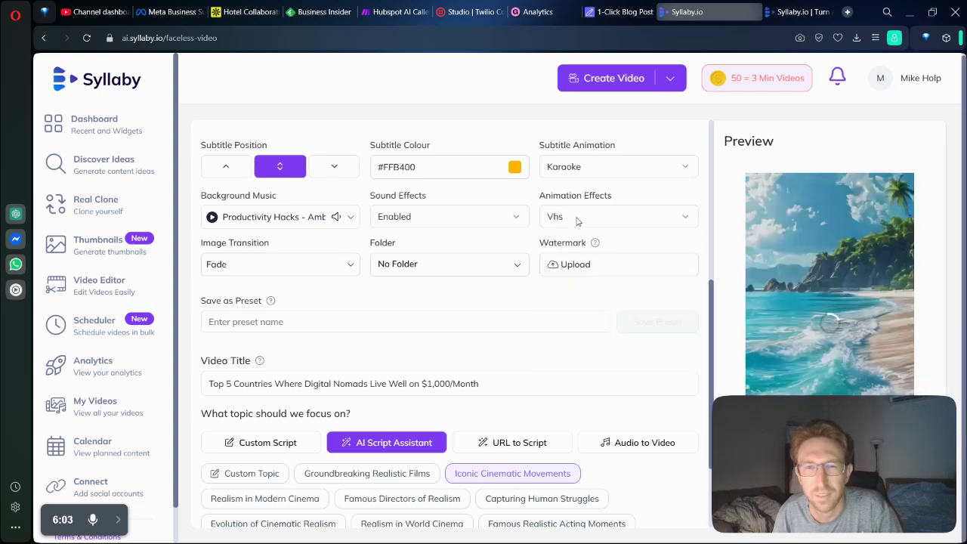
pyautogui.click(422, 264)
pyautogui.click(274, 265)
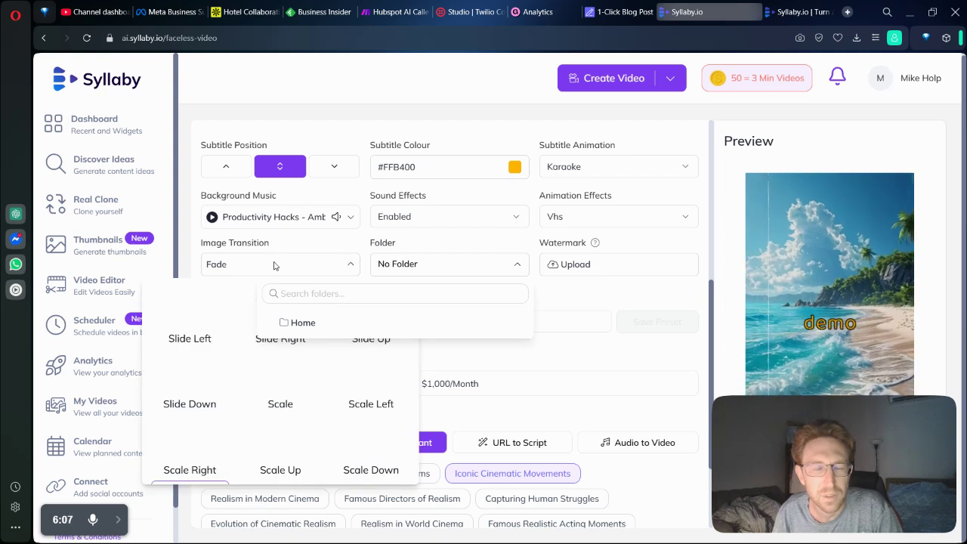
pyautogui.click(517, 267)
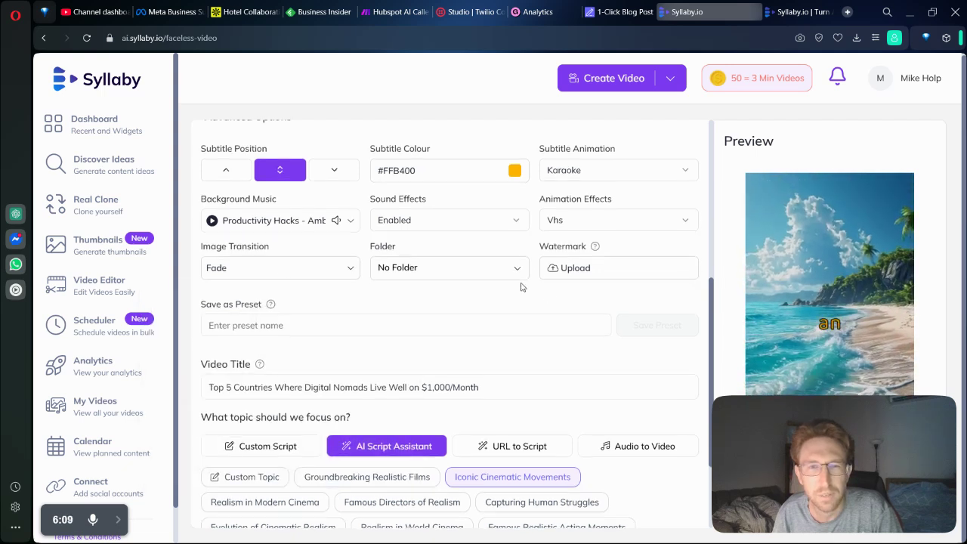
# Step: Try top and bottom subtitle positions, then return the subtitles to the middle
pyautogui.scroll(2, 520, 287)
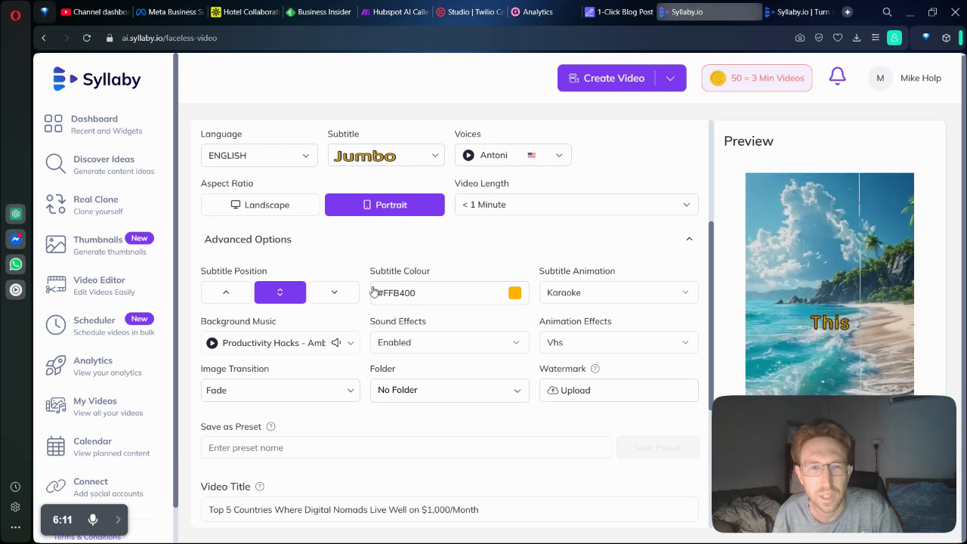
pyautogui.click(231, 297)
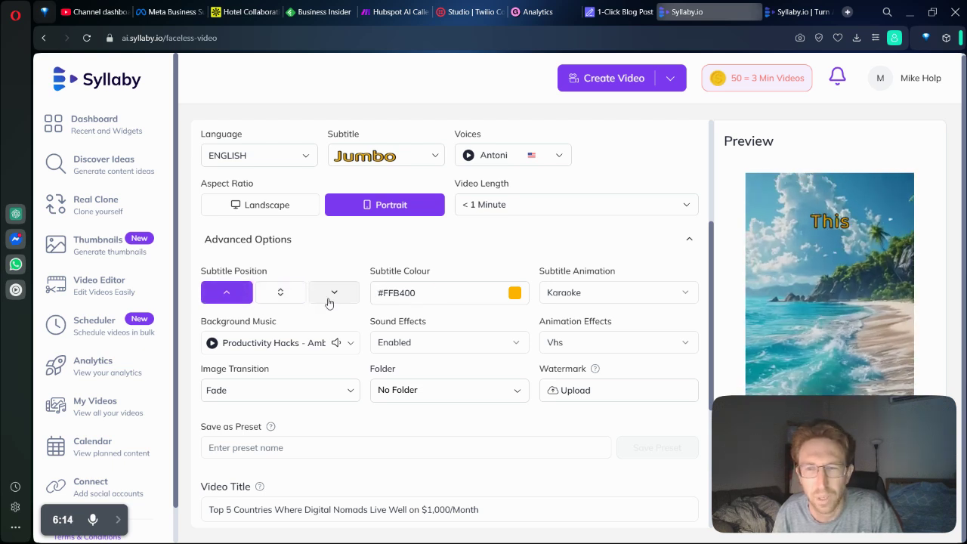
pyautogui.click(280, 293)
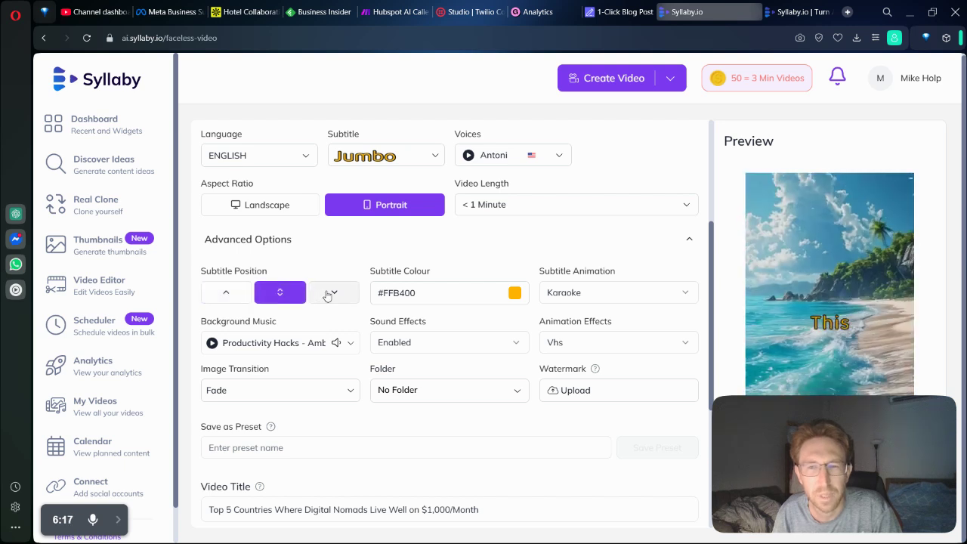
pyautogui.click(332, 292)
pyautogui.click(287, 298)
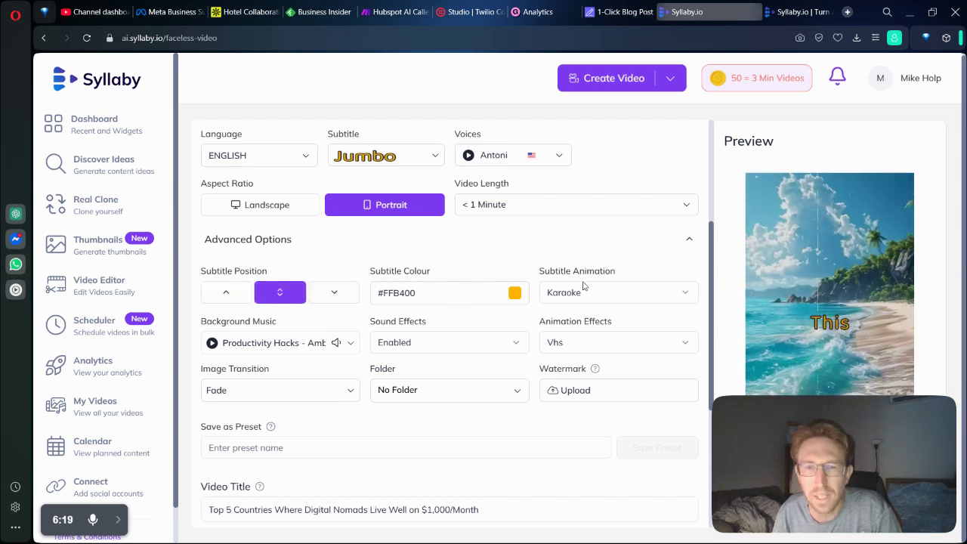
# Step: Try Highlight and Fade subtitle animations, settle on Karaoke, and collapse Advanced Options
pyautogui.click(612, 292)
pyautogui.click(585, 344)
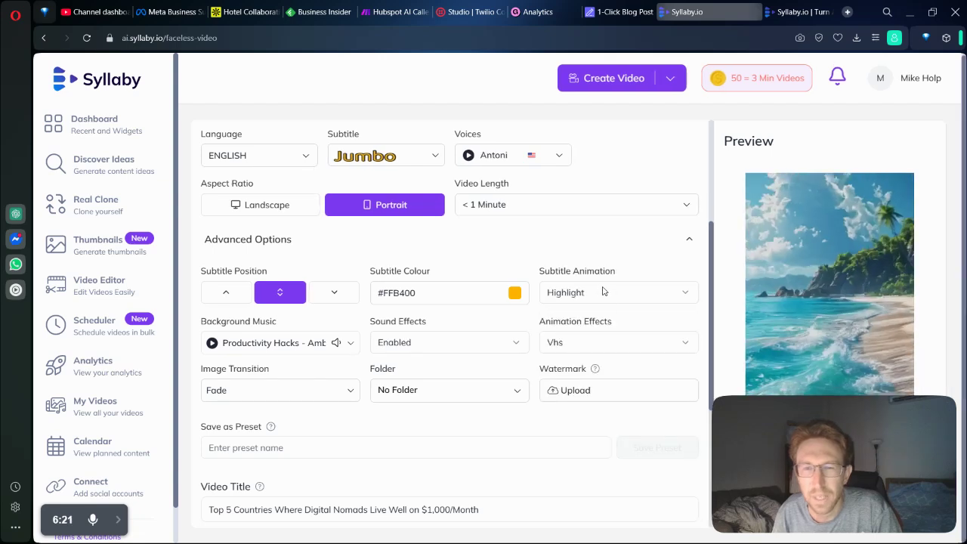
pyautogui.click(599, 293)
pyautogui.click(598, 362)
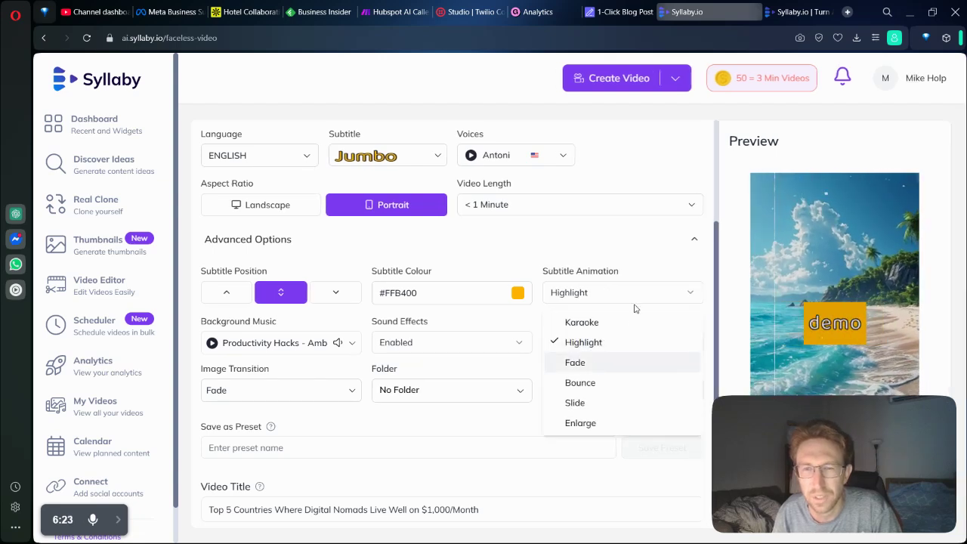
pyautogui.click(624, 293)
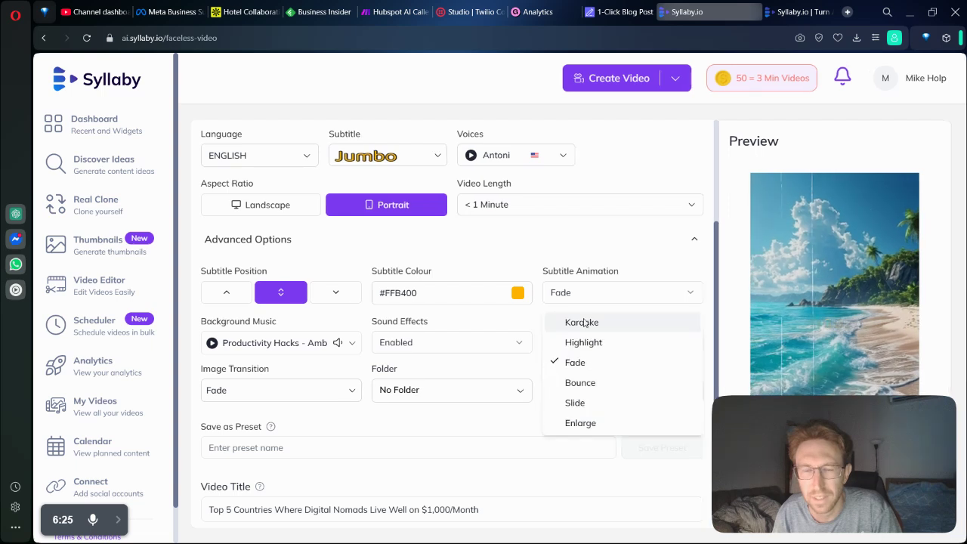
pyautogui.click(583, 321)
pyautogui.click(621, 239)
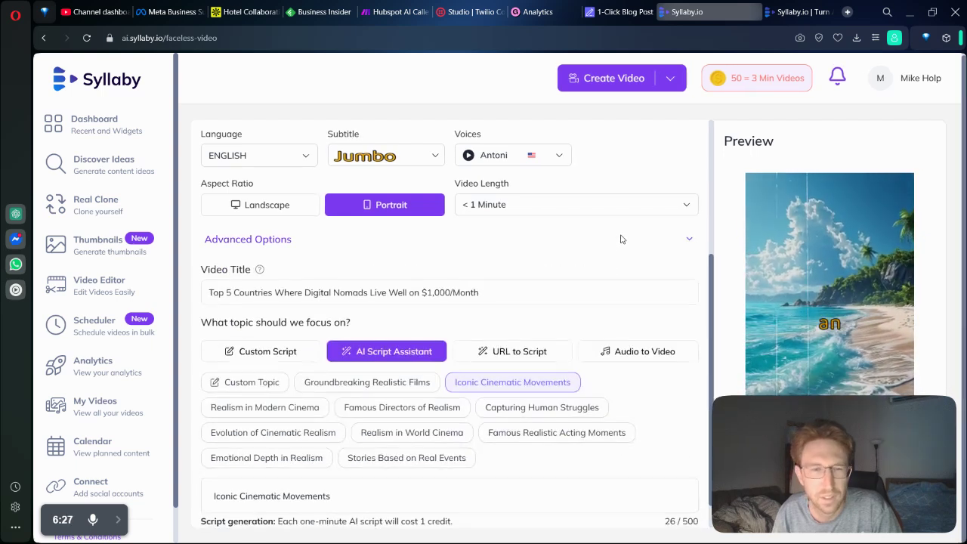
pyautogui.scroll(3, 618, 236)
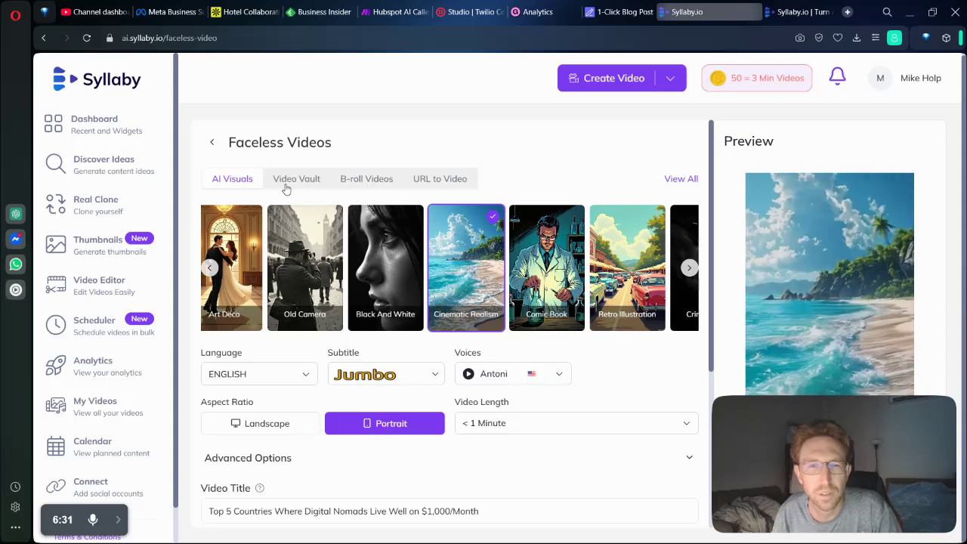
# Step: Generate an AI script on Iconic Cinematic Movements, then select it all and delete it
pyautogui.scroll(-3, 453, 273)
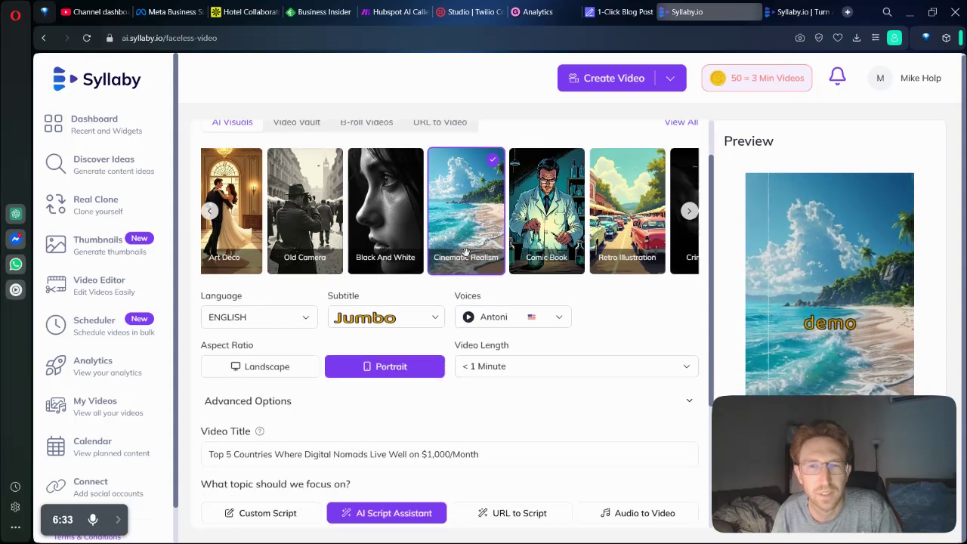
pyautogui.click(638, 514)
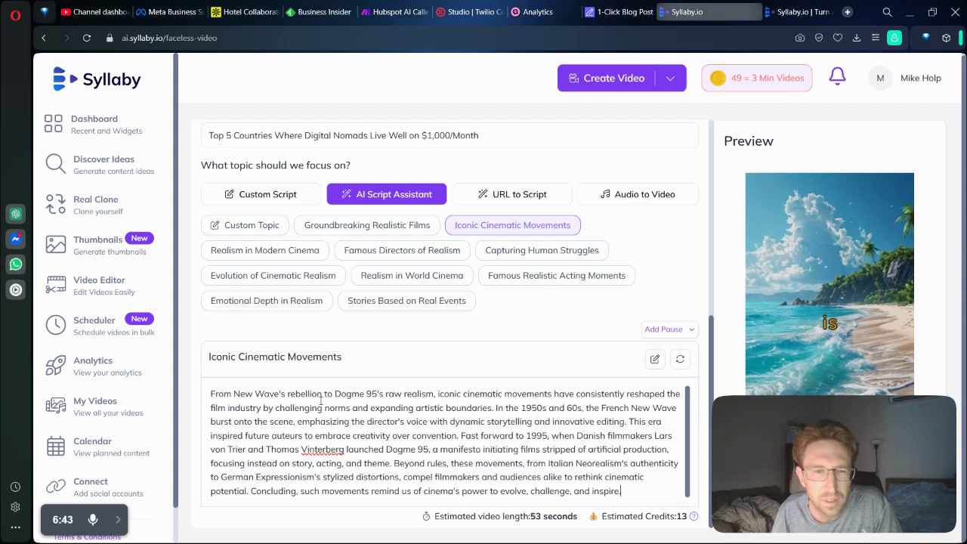
pyautogui.moveTo(321, 400); pyautogui.dragTo(470, 422)
pyautogui.click(471, 422)
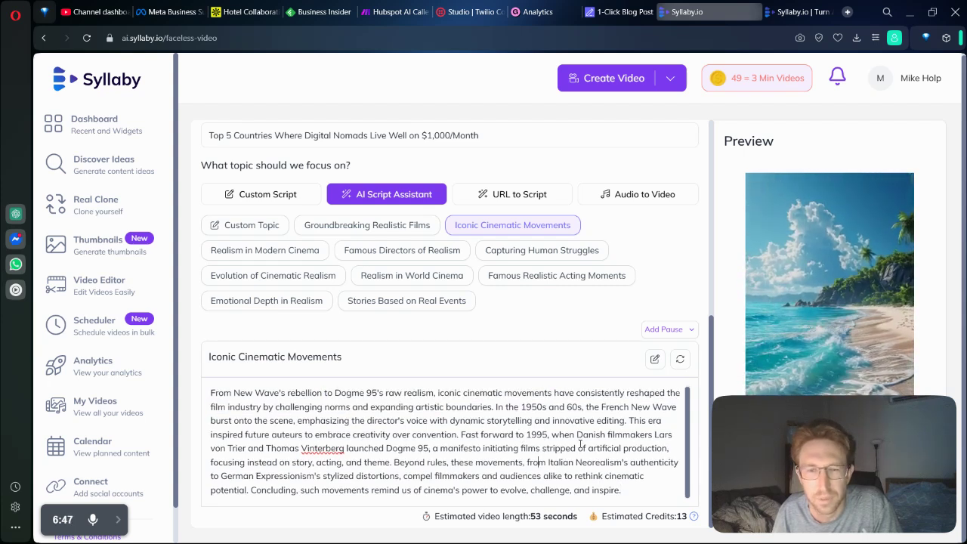
pyautogui.hotkey('ctrl', 'a')
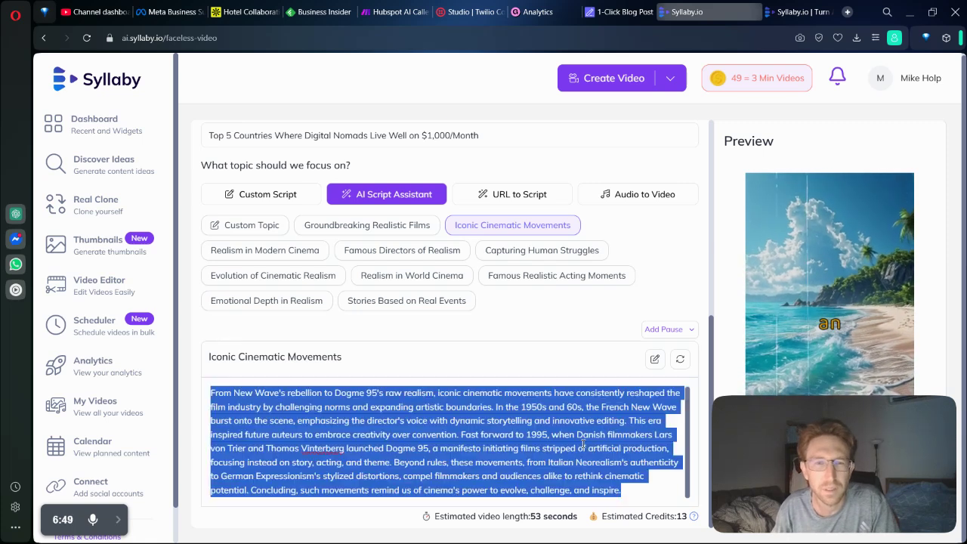
pyautogui.press('BackSpace')
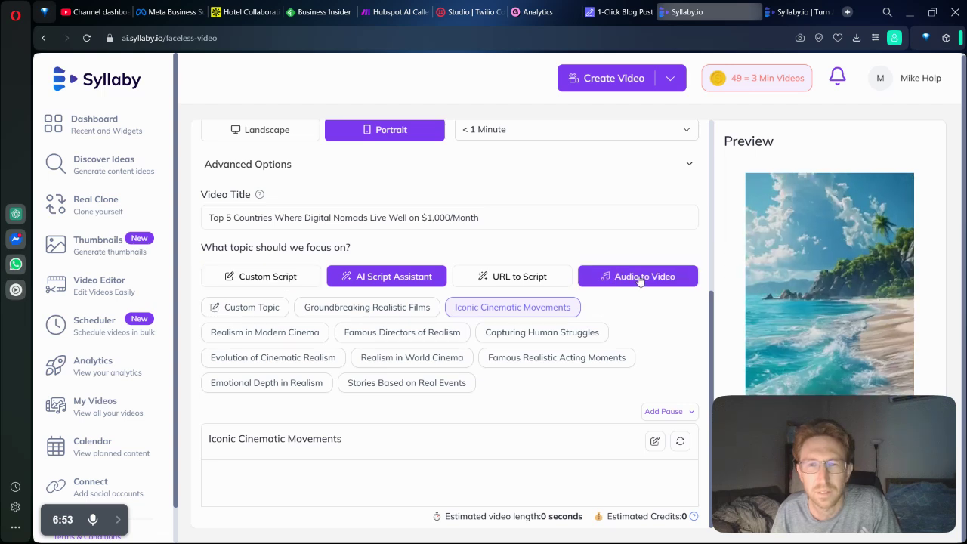
# Step: Generate an AI script using the copied video title as a custom topic
pyautogui.click(509, 276)
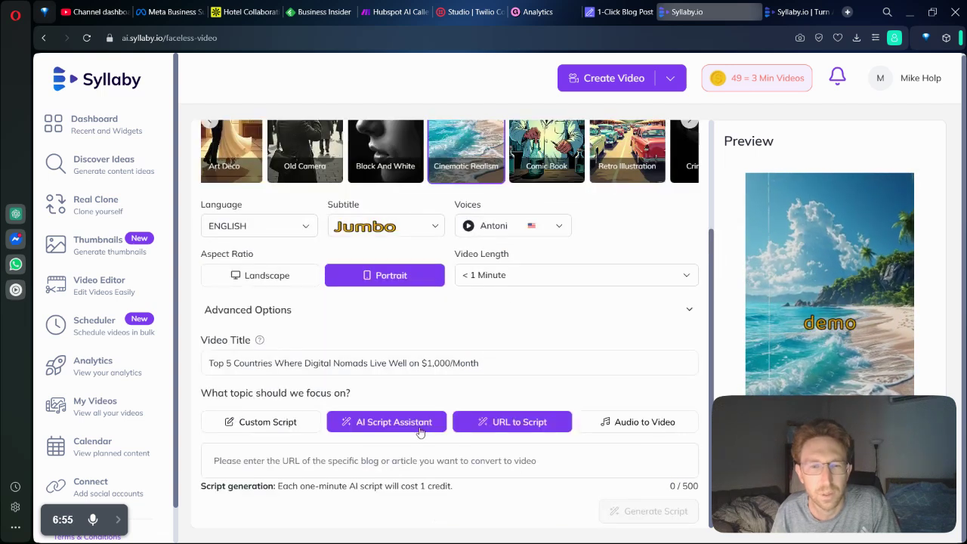
pyautogui.click(400, 423)
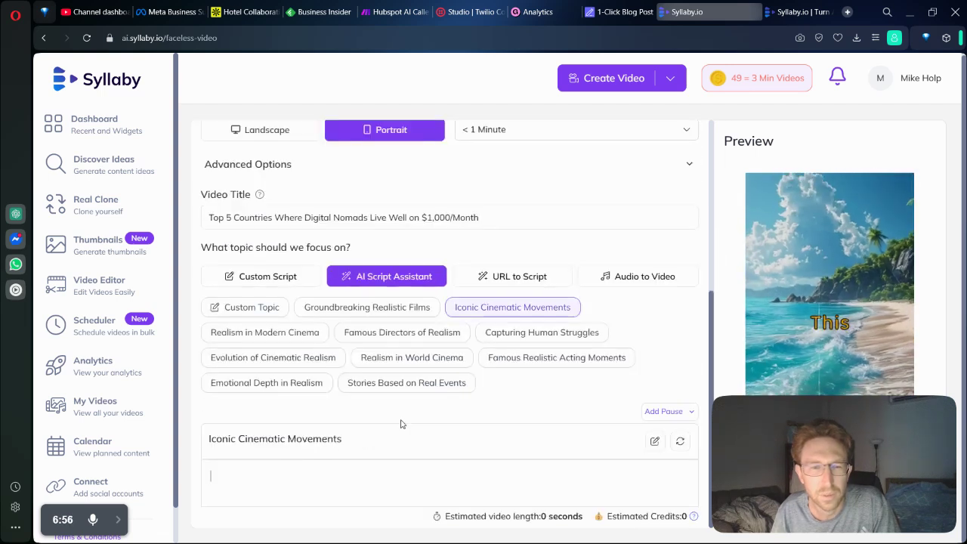
pyautogui.click(271, 309)
pyautogui.doubleClick(374, 258)
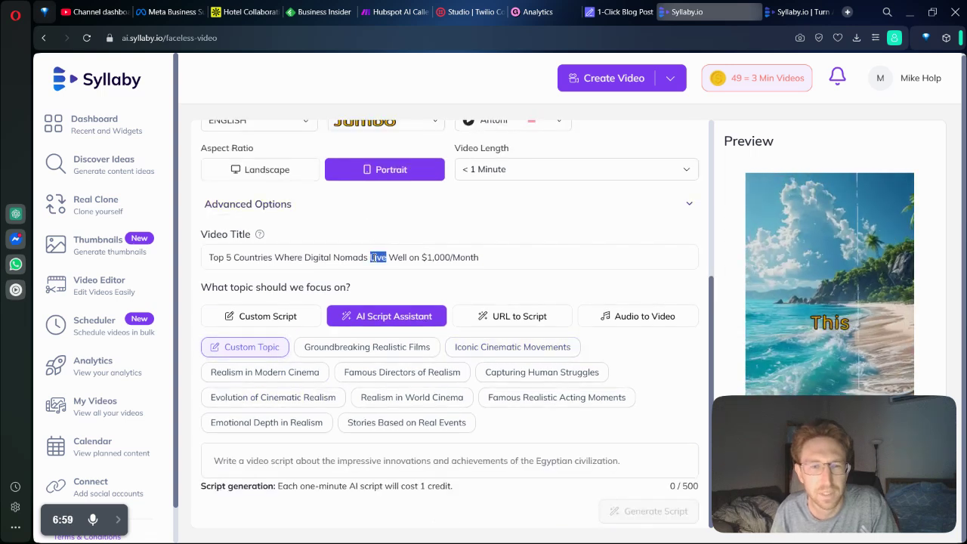
pyautogui.hotkey('ctrl', 'a')
pyautogui.hotkey('ctrl', 'c')
pyautogui.click(415, 460)
pyautogui.hotkey('ctrl', 'v')
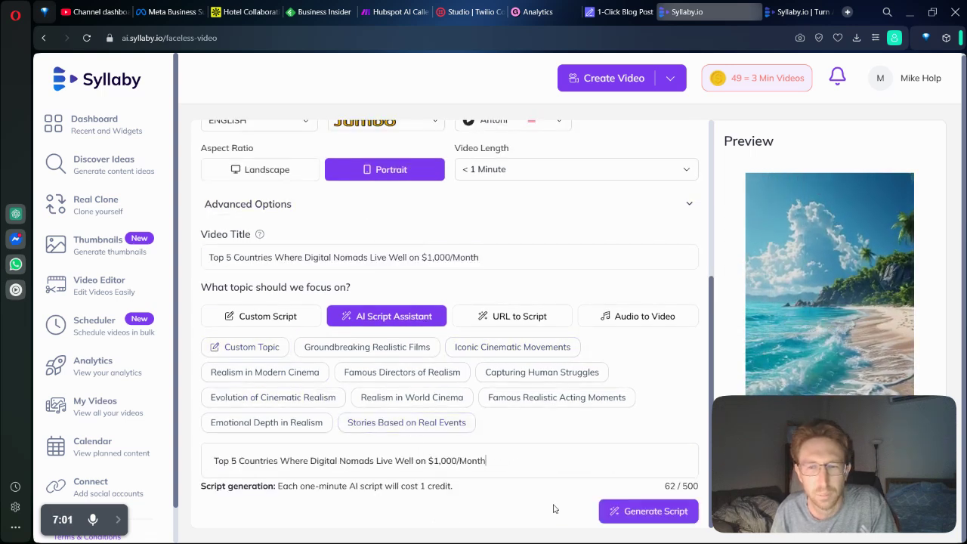
pyautogui.click(643, 513)
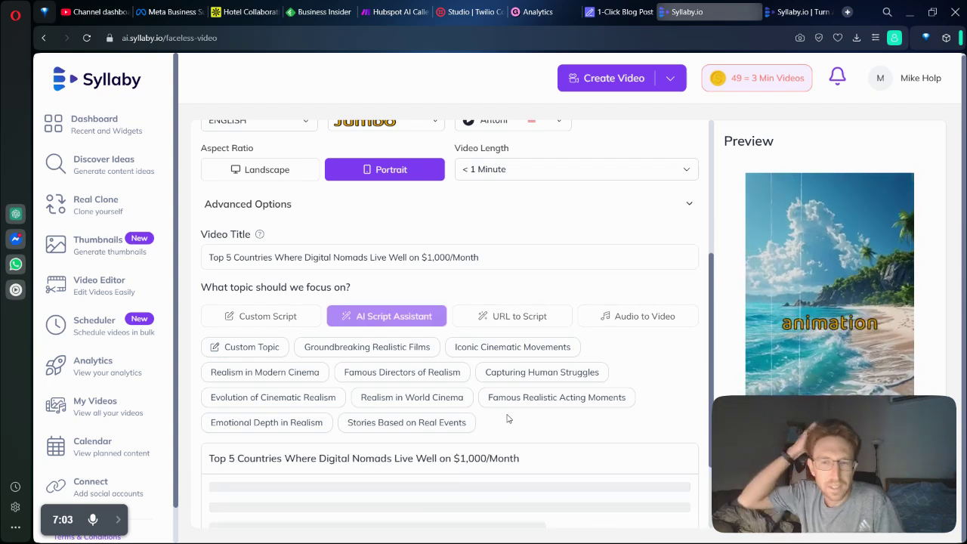
# Step: Review the generated script, highlighting the opening, Thailand, Chiang Mai and Lisbon lines
pyautogui.scroll(-2, 491, 401)
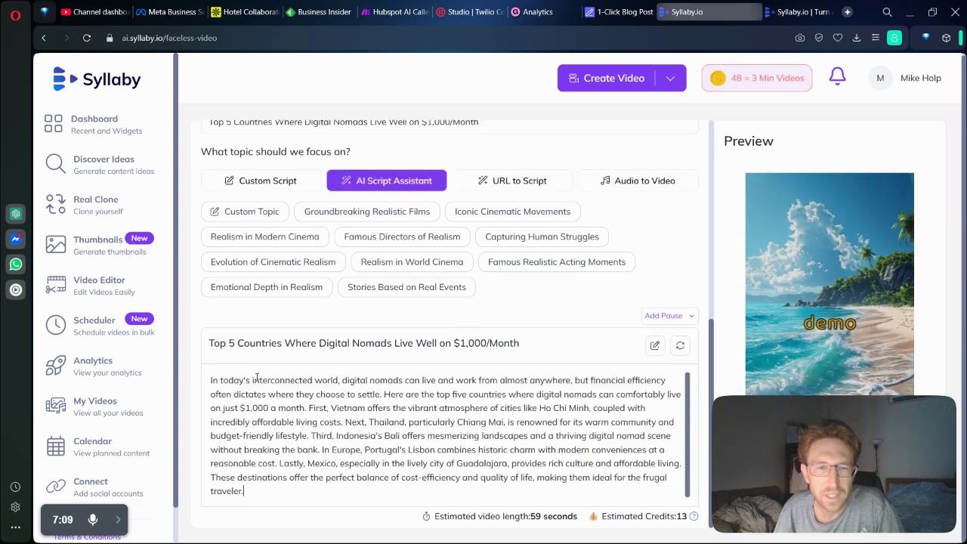
pyautogui.moveTo(254, 380); pyautogui.dragTo(434, 375)
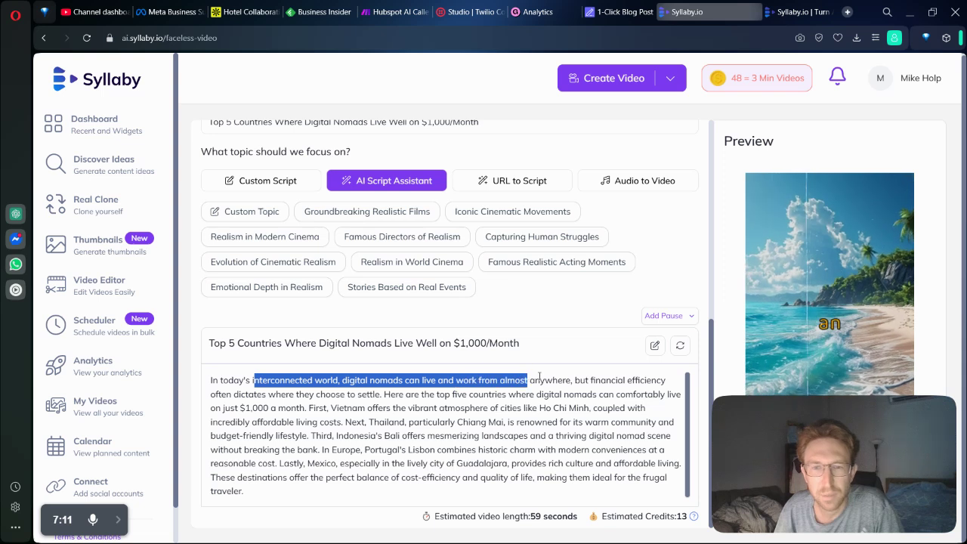
pyautogui.moveTo(657, 376)
pyautogui.mouseDown()
pyautogui.moveTo(669, 375)
pyautogui.moveTo(405, 393)
pyautogui.mouseUp()
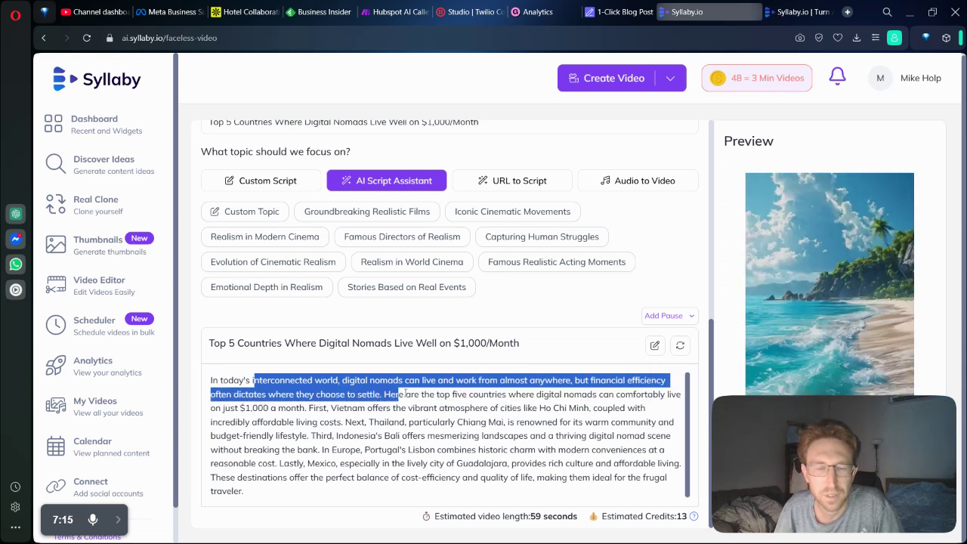
pyautogui.moveTo(406, 394); pyautogui.dragTo(479, 423)
pyautogui.click(478, 428)
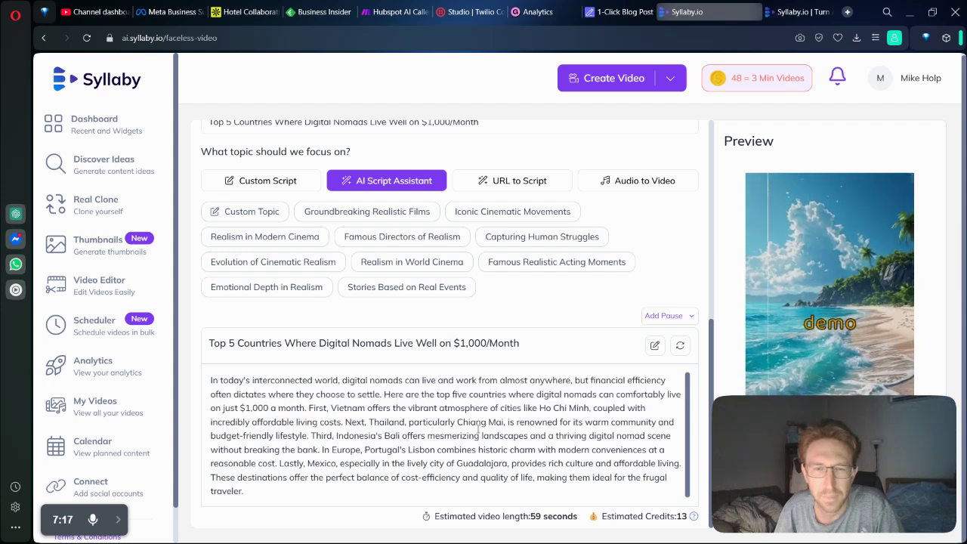
pyautogui.moveTo(402, 422); pyautogui.dragTo(535, 422)
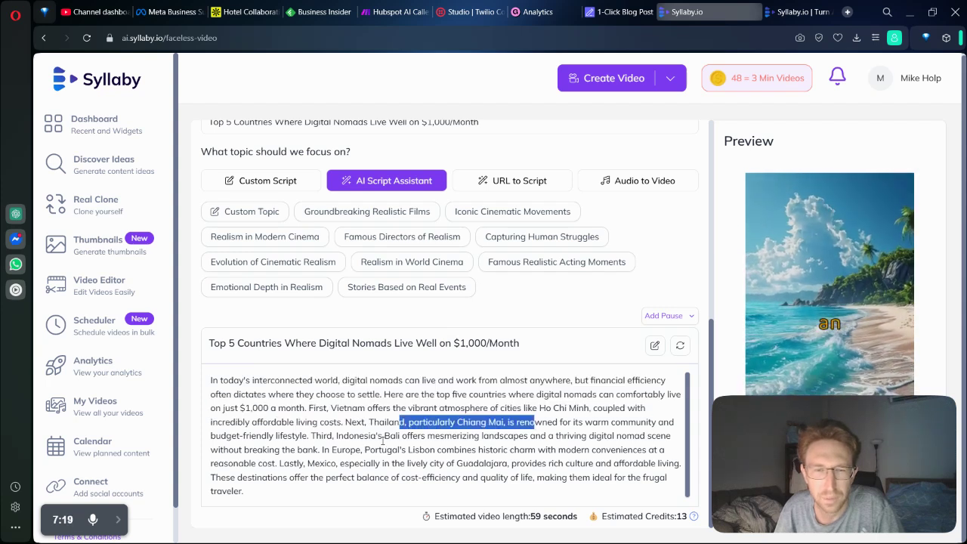
pyautogui.moveTo(368, 449); pyautogui.dragTo(452, 450)
pyautogui.click(401, 435)
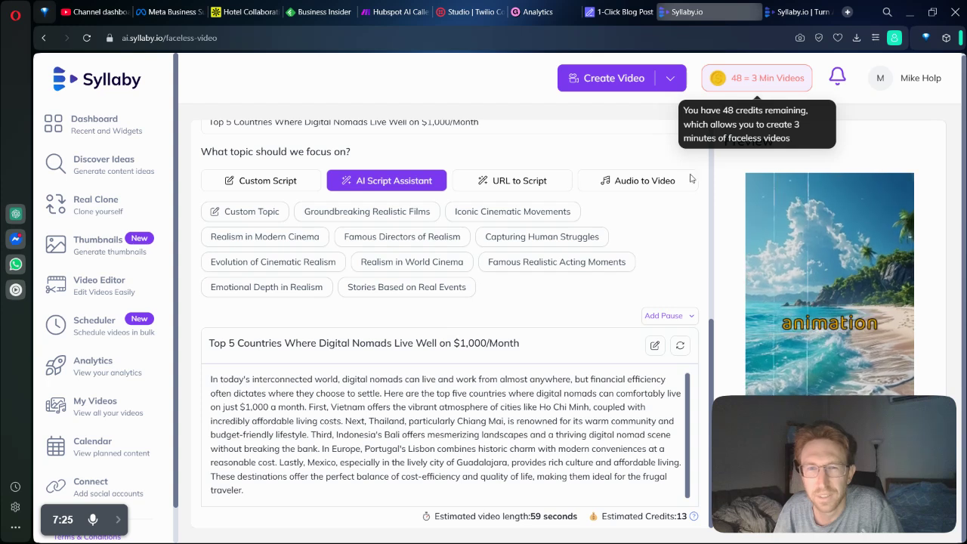
pyautogui.click(669, 79)
# Step: Start rendering the digital-nomad video from its script
pyautogui.scroll(5, 615, 271)
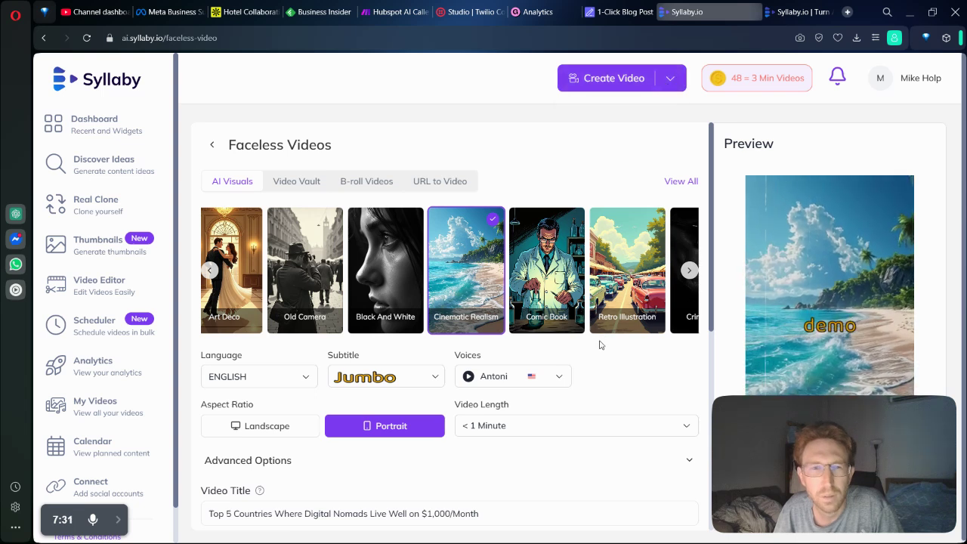
pyautogui.scroll(-2, 604, 347)
pyautogui.scroll(-2, 604, 346)
pyautogui.moveTo(806, 427); pyautogui.dragTo(764, 204)
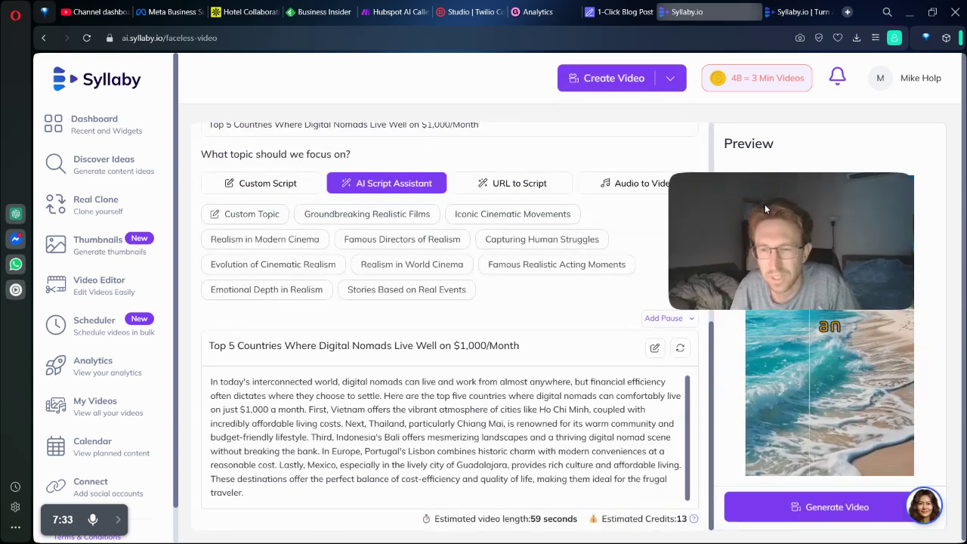
pyautogui.moveTo(844, 247); pyautogui.dragTo(866, 138)
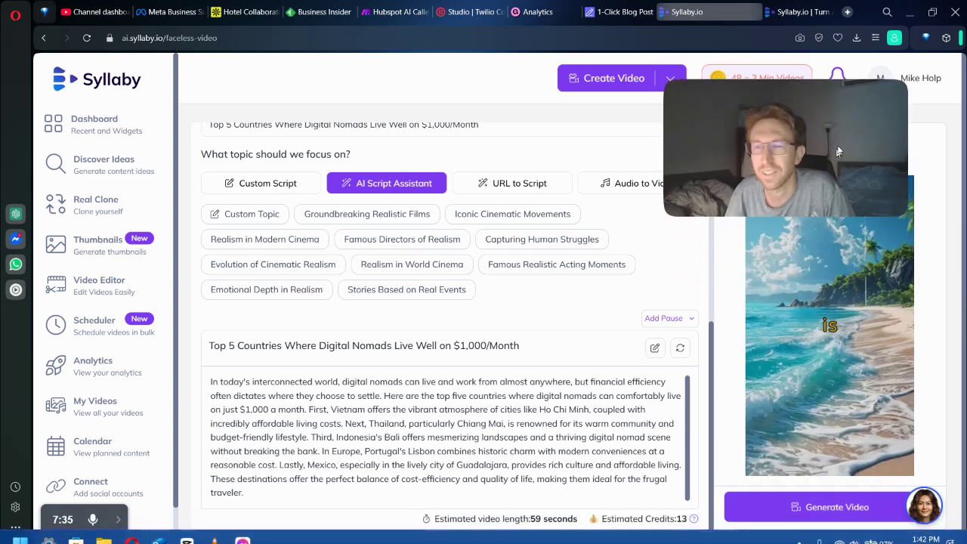
pyautogui.click(837, 507)
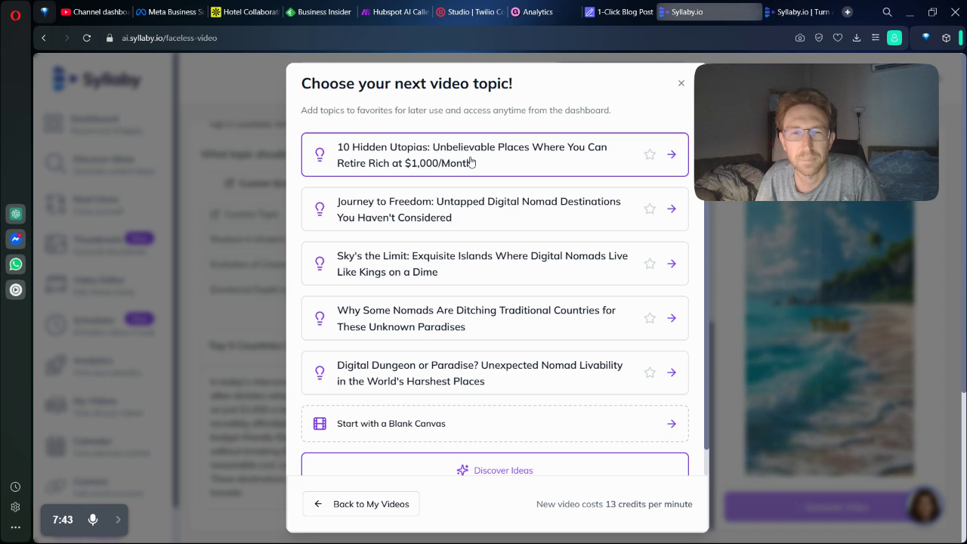
# Step: Choose the first suggested next topic, '10 Hidden Utopias'
pyautogui.scroll(-1, 502, 227)
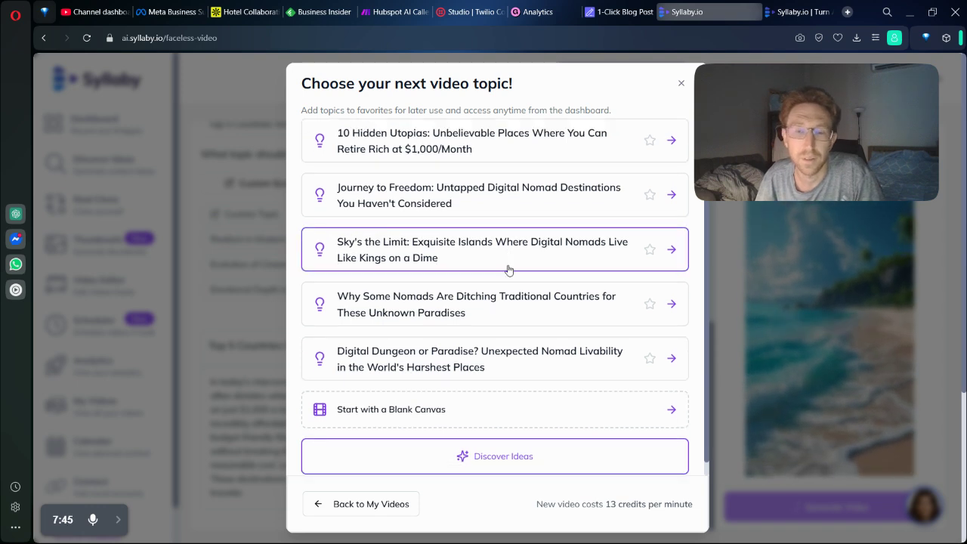
pyautogui.scroll(1, 508, 265)
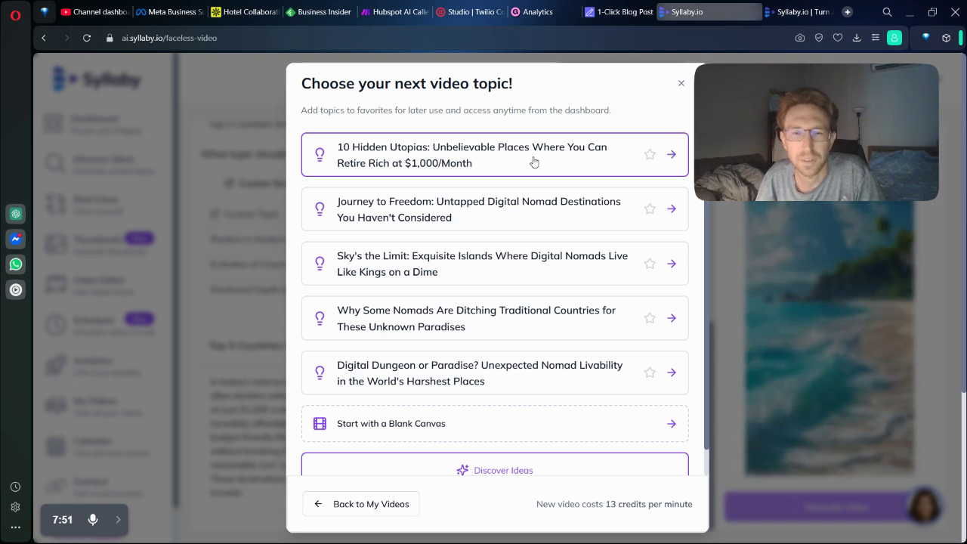
pyautogui.click(730, 190)
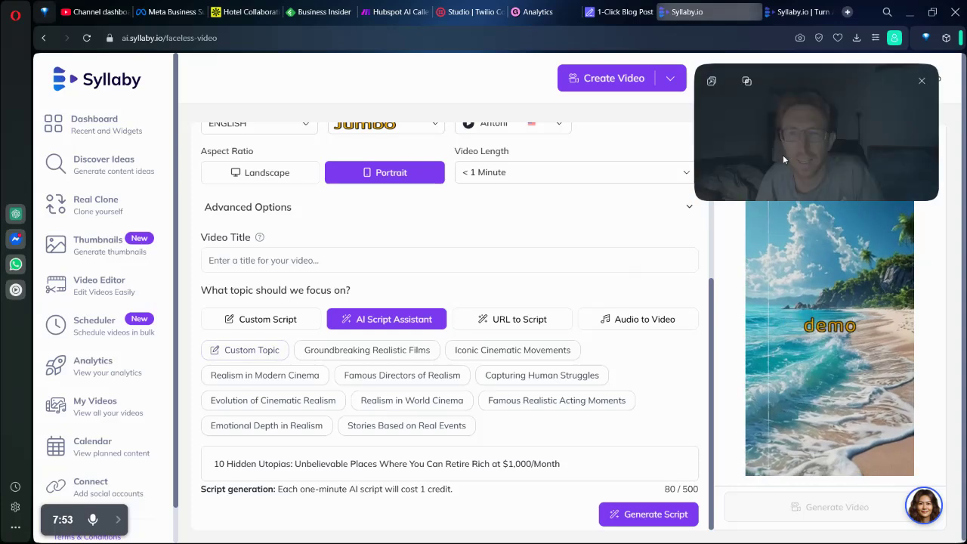
pyautogui.moveTo(806, 145); pyautogui.dragTo(806, 409)
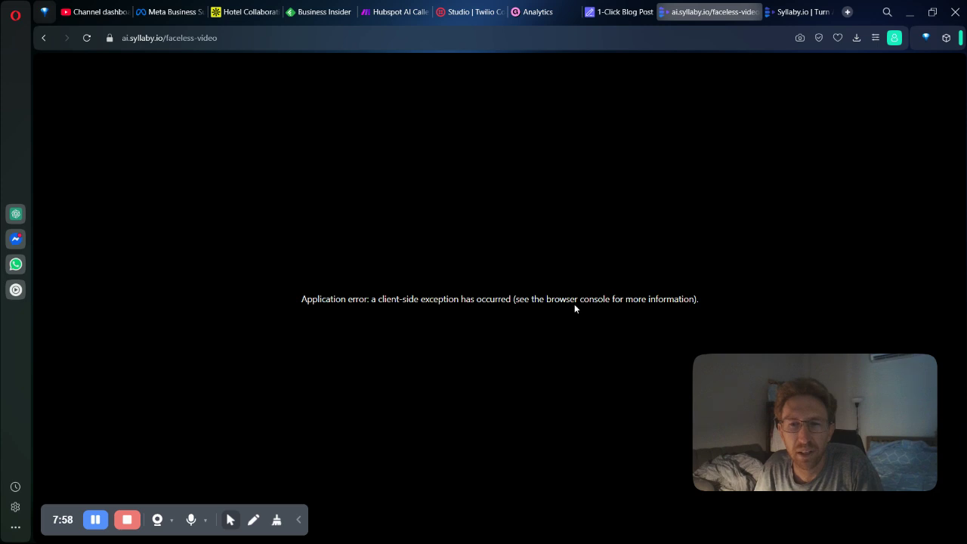
# Step: Go back from the error page and reload the faceless video page
pyautogui.click(43, 38)
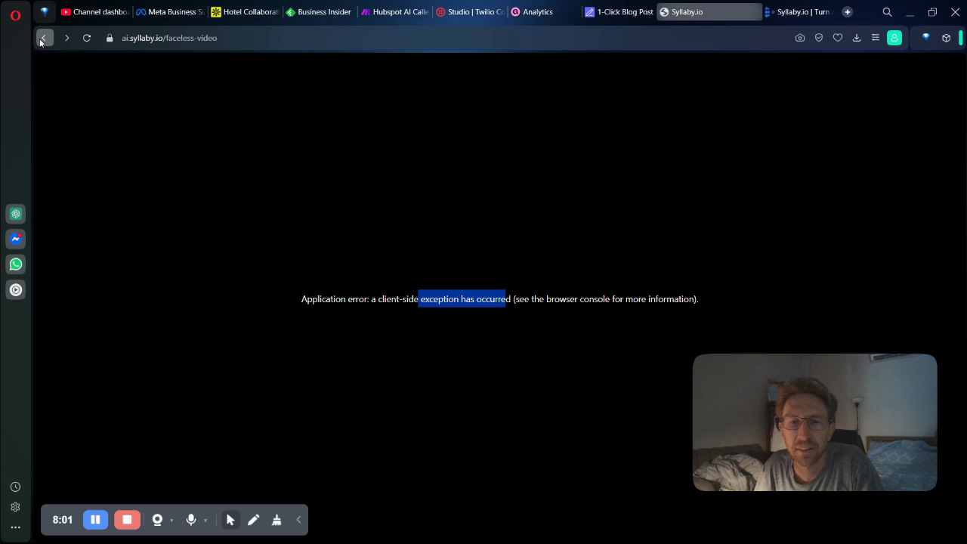
pyautogui.click(439, 36)
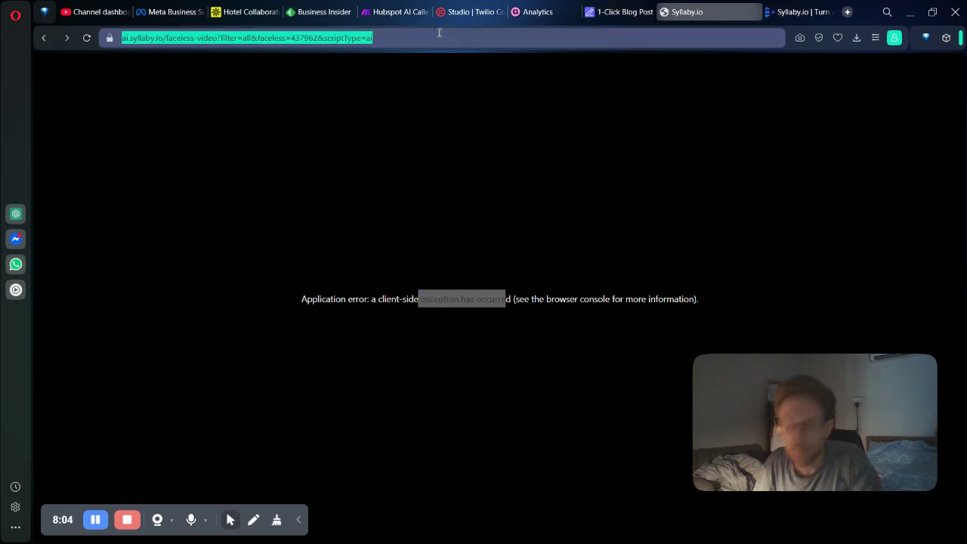
pyautogui.press('Return')
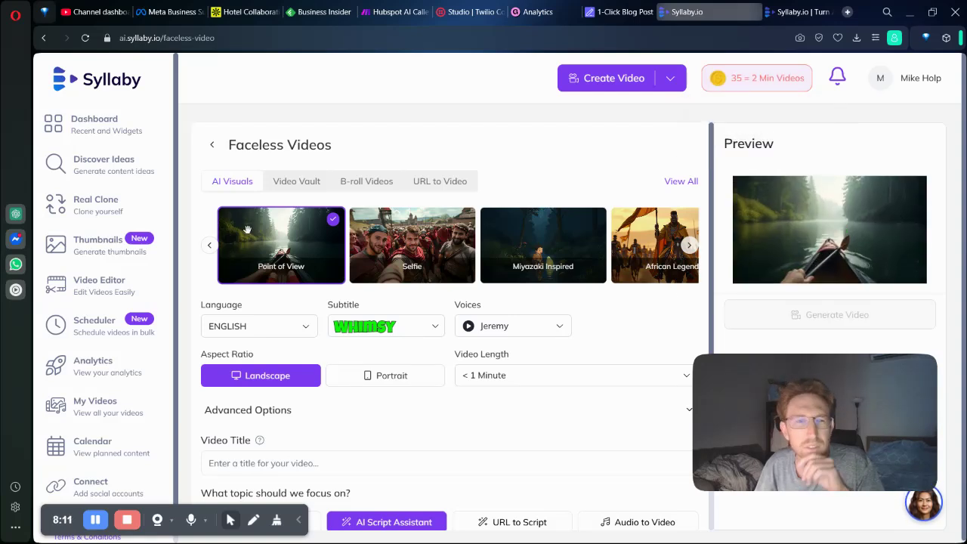
# Step: Find the Top 5 Countries video in My Videos, completed at 1:05
pyautogui.scroll(-1, 105, 377)
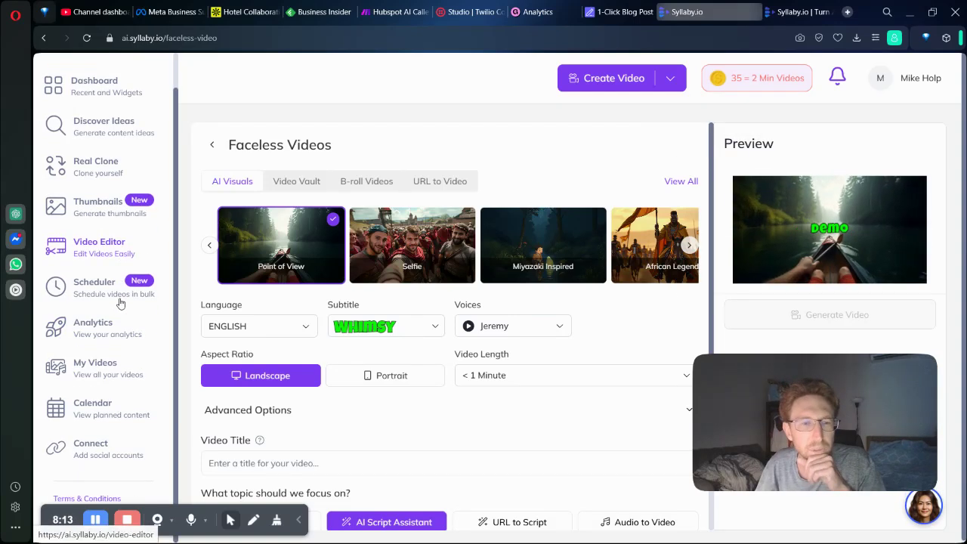
pyautogui.click(104, 374)
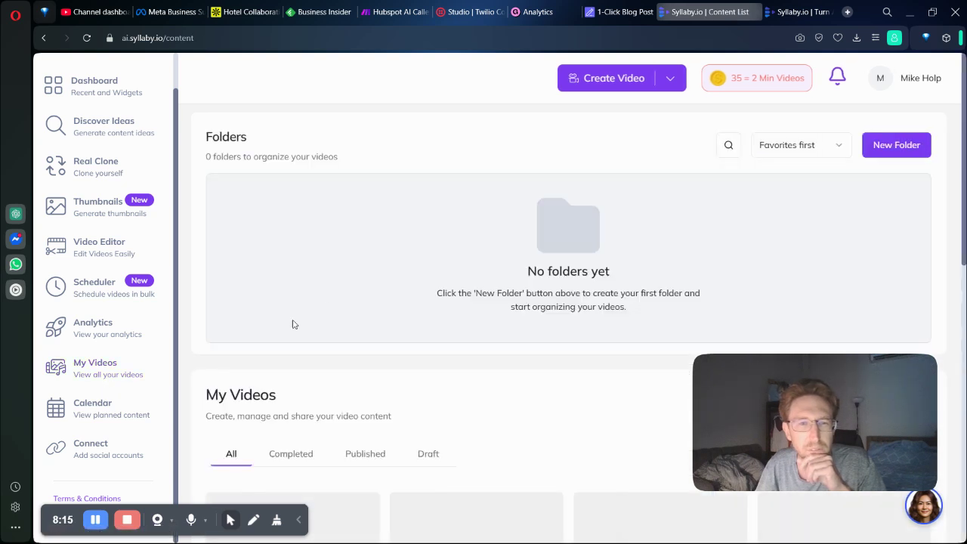
pyautogui.scroll(-3, 438, 318)
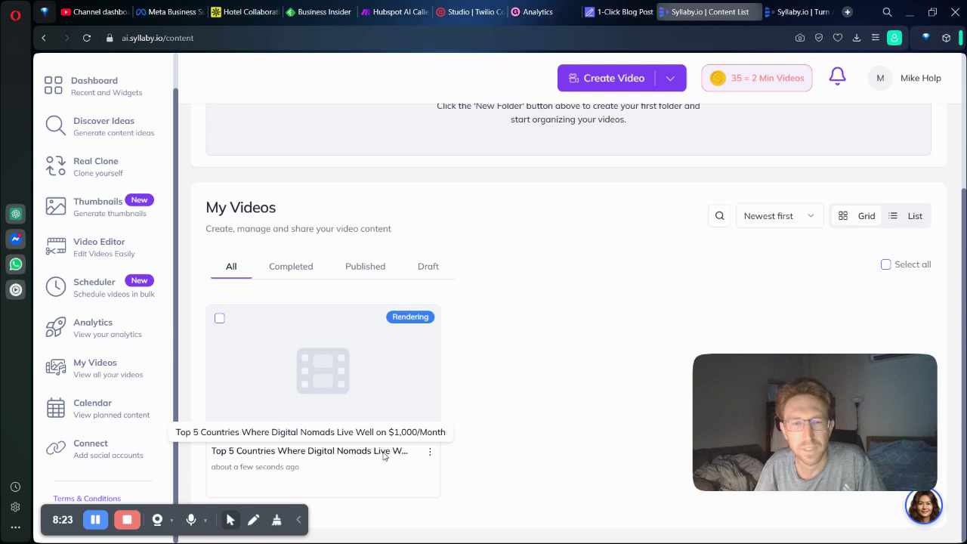
pyautogui.click(428, 450)
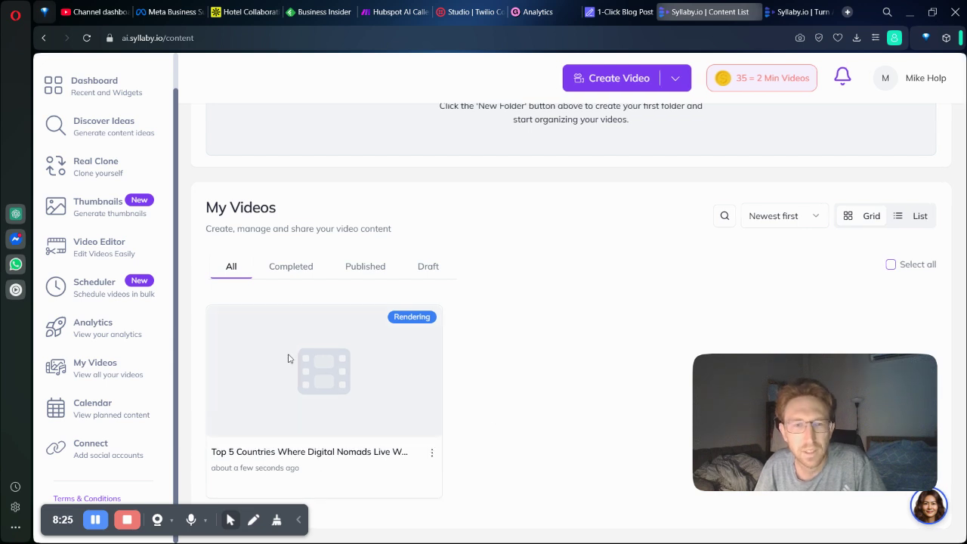
pyautogui.click(219, 320)
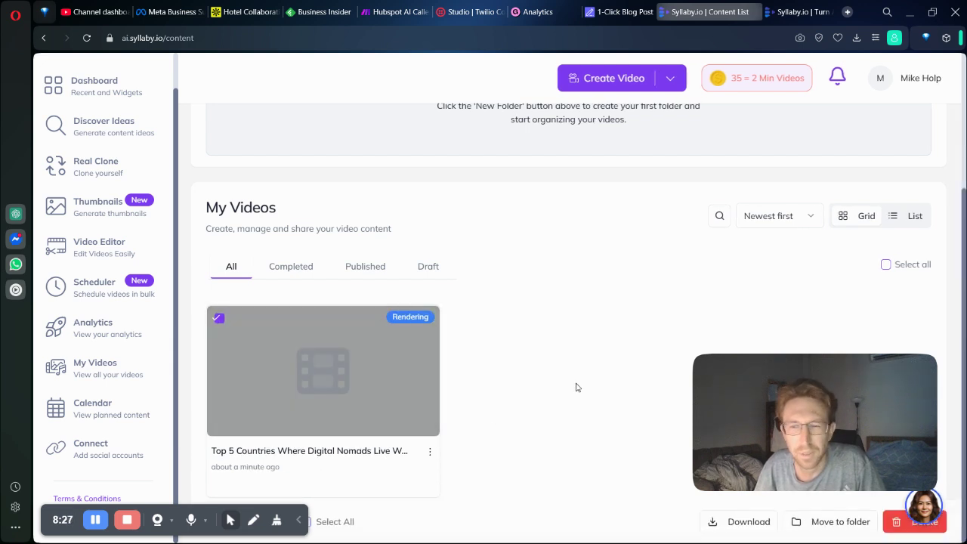
pyautogui.click(219, 319)
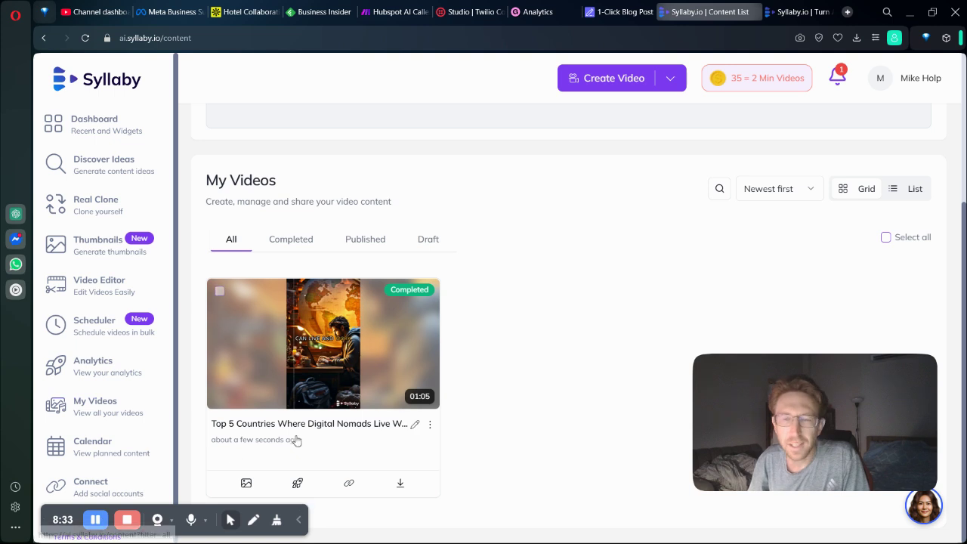
pyautogui.moveTo(323, 344)
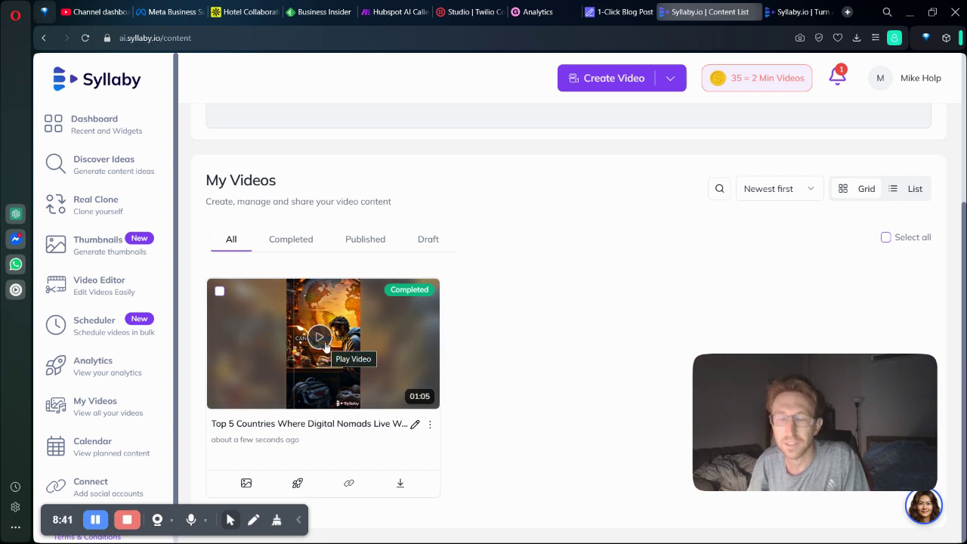
# Step: Open the completed Top 5 Countries video's preview page and watch it play
pyautogui.click(371, 368)
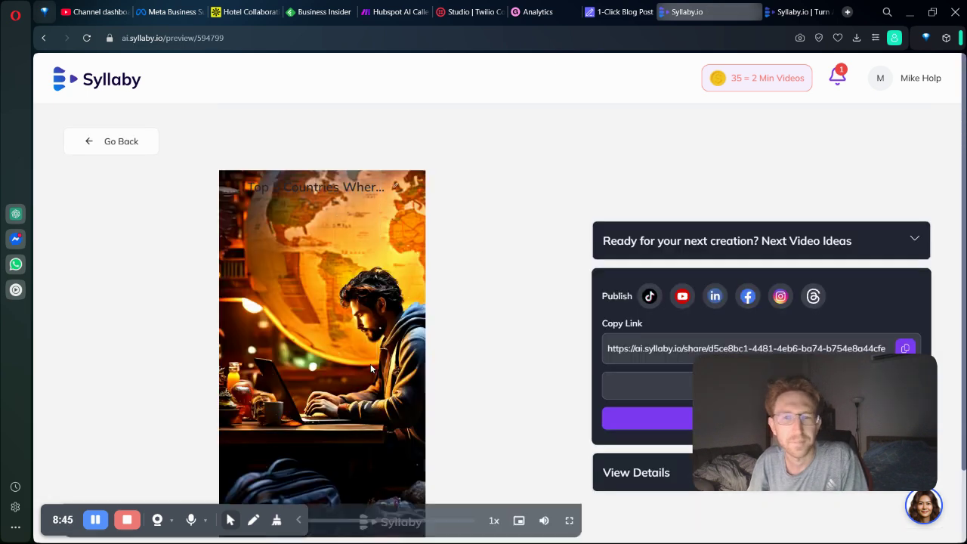
pyautogui.scroll(-1, 447, 347)
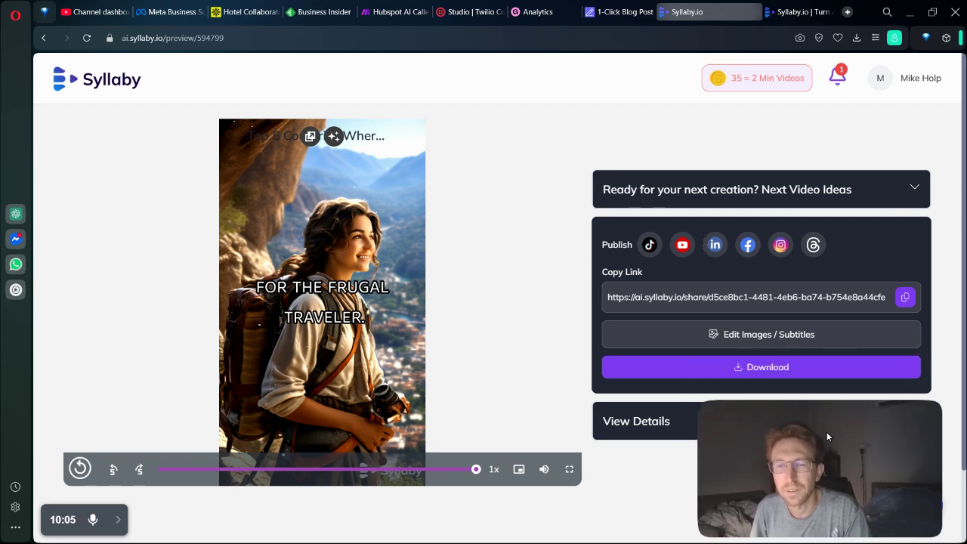
# Step: Connect the YouTube brand channel through Google sign-in, granting all requested permissions
pyautogui.click(683, 253)
pyautogui.click(615, 335)
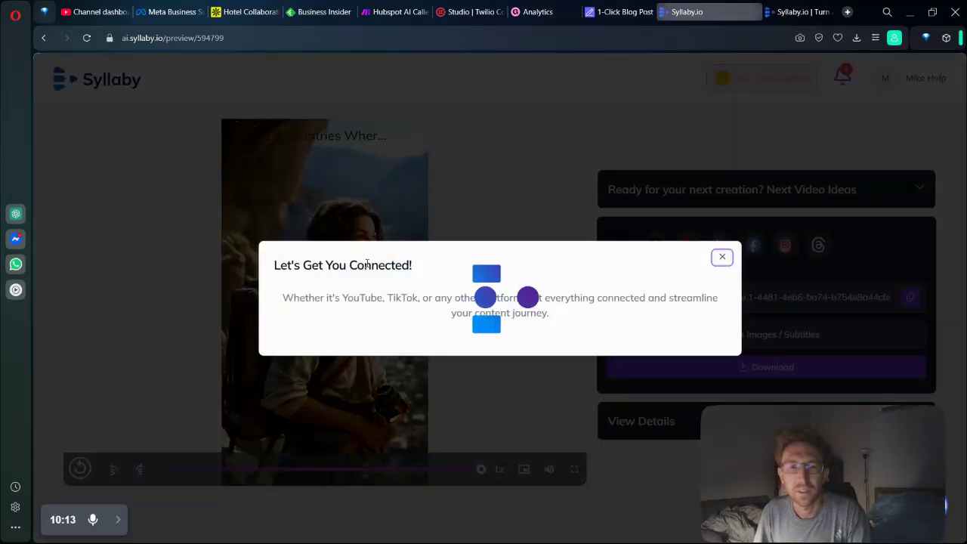
pyautogui.click(358, 314)
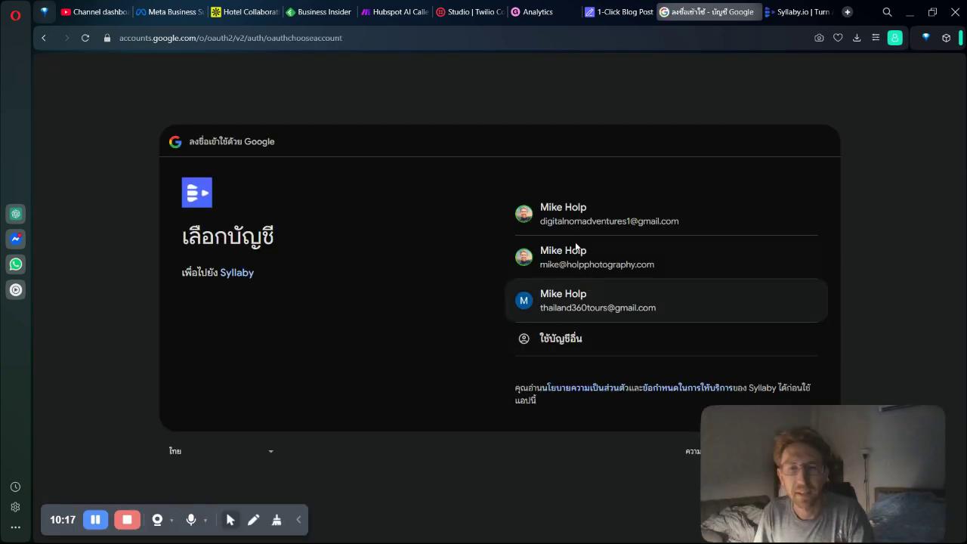
pyautogui.click(578, 227)
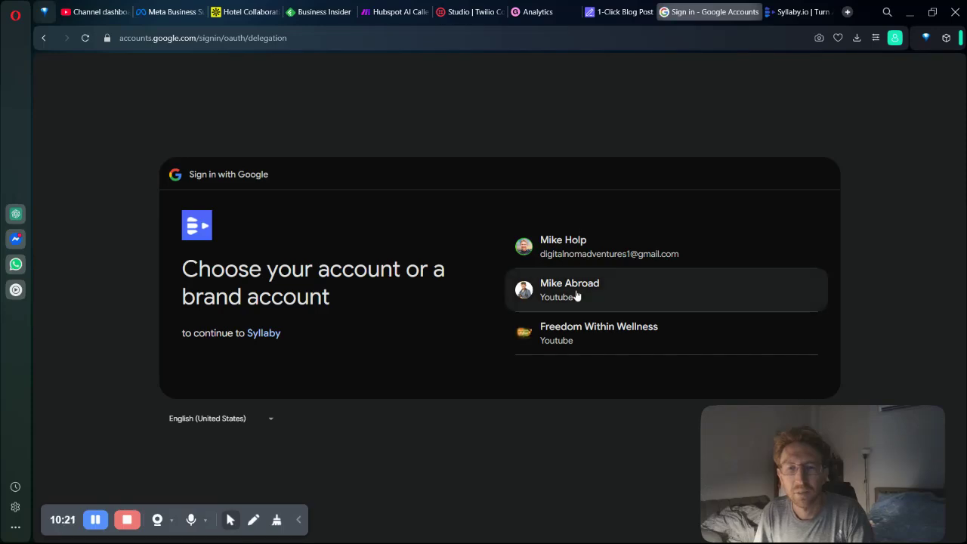
pyautogui.click(575, 295)
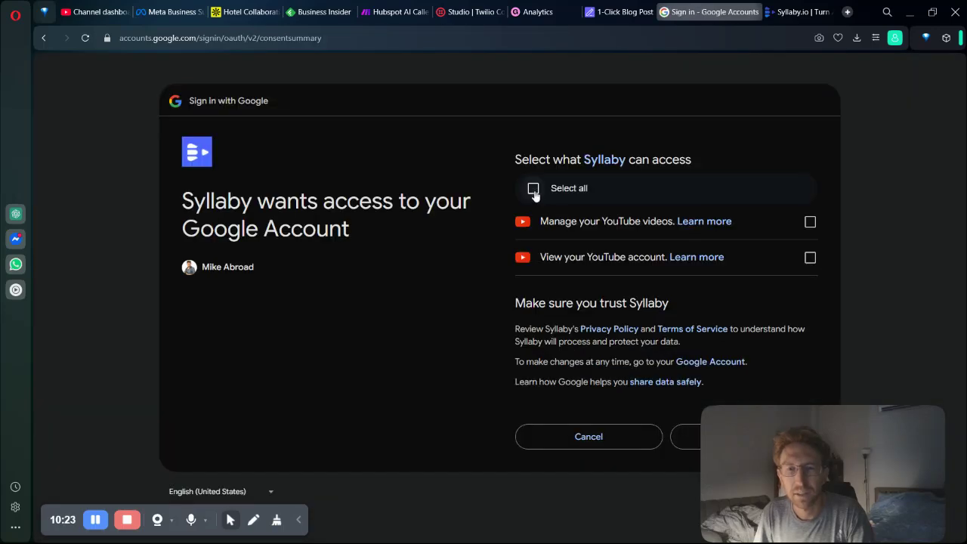
pyautogui.click(534, 189)
pyautogui.click(682, 437)
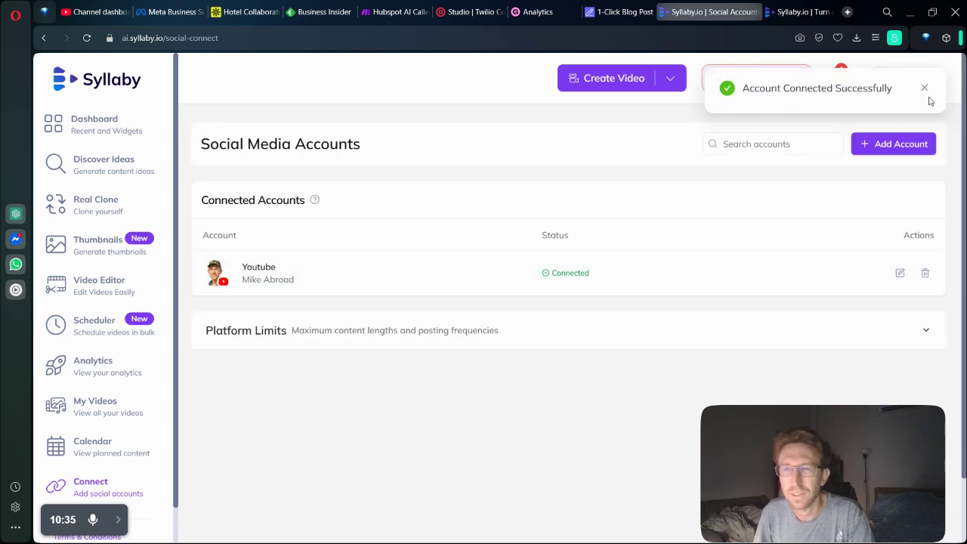
# Step: Reopen the Top 5 Countries video's preview page from My Videos
pyautogui.click(111, 411)
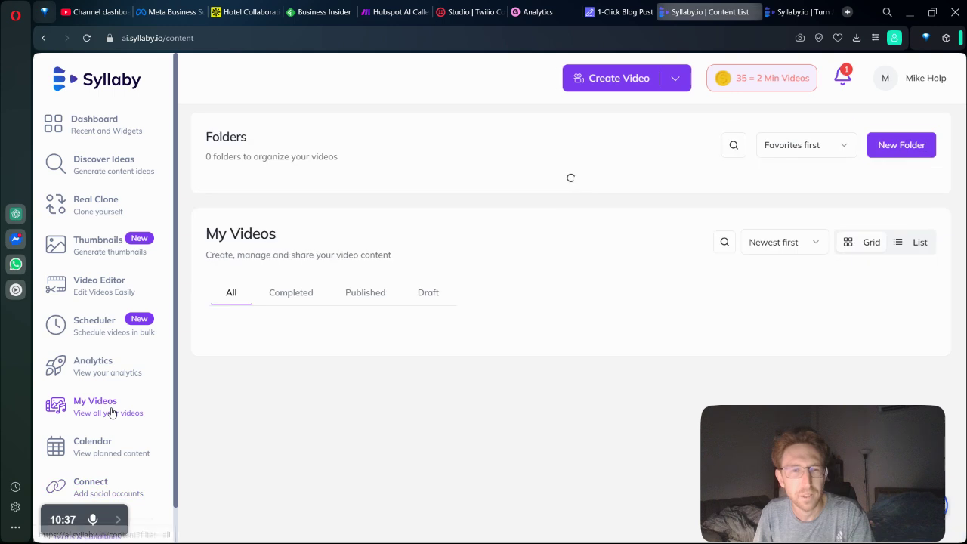
pyautogui.scroll(-3, 494, 350)
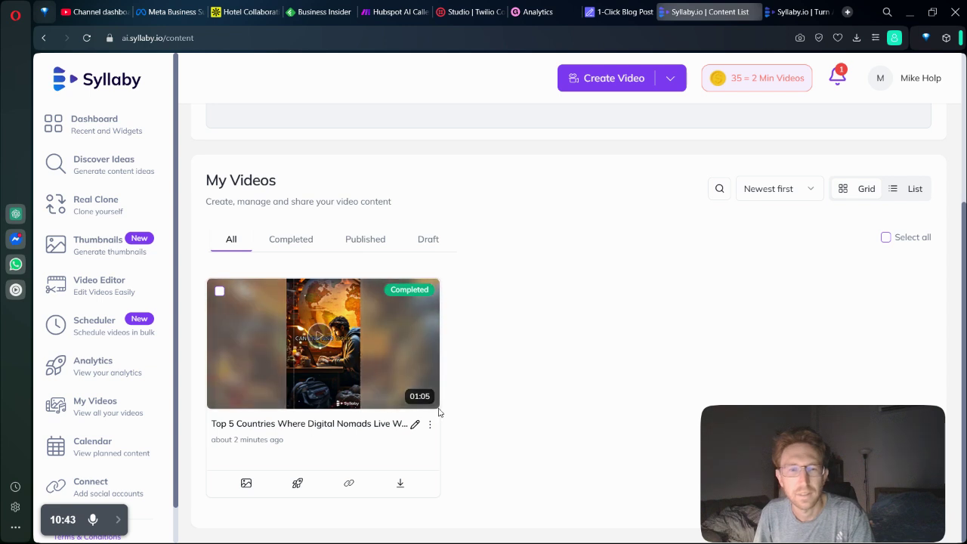
pyautogui.click(361, 423)
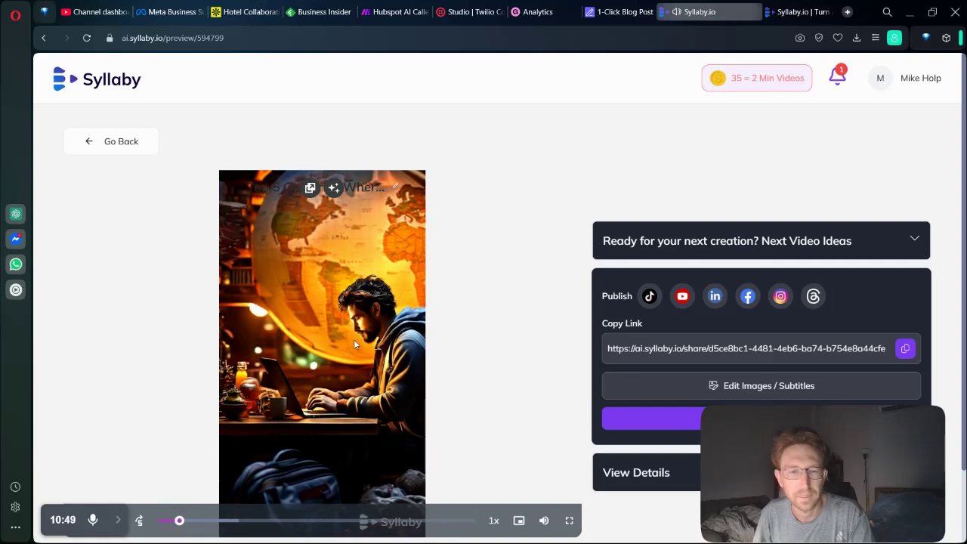
# Step: Publish the video to YouTube described as 'Top Digital Nomad Destinations for $1000 Per Month'
pyautogui.click(682, 297)
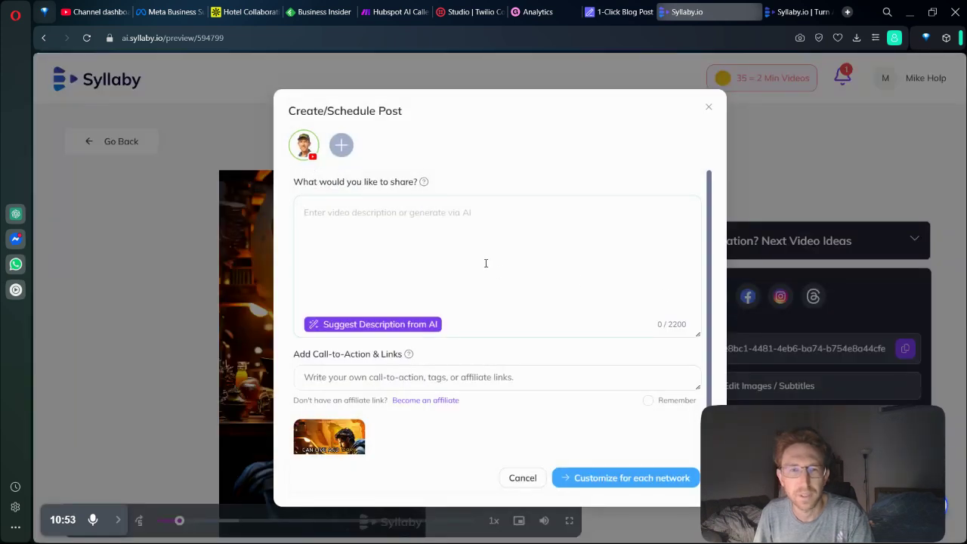
pyautogui.write('Top')
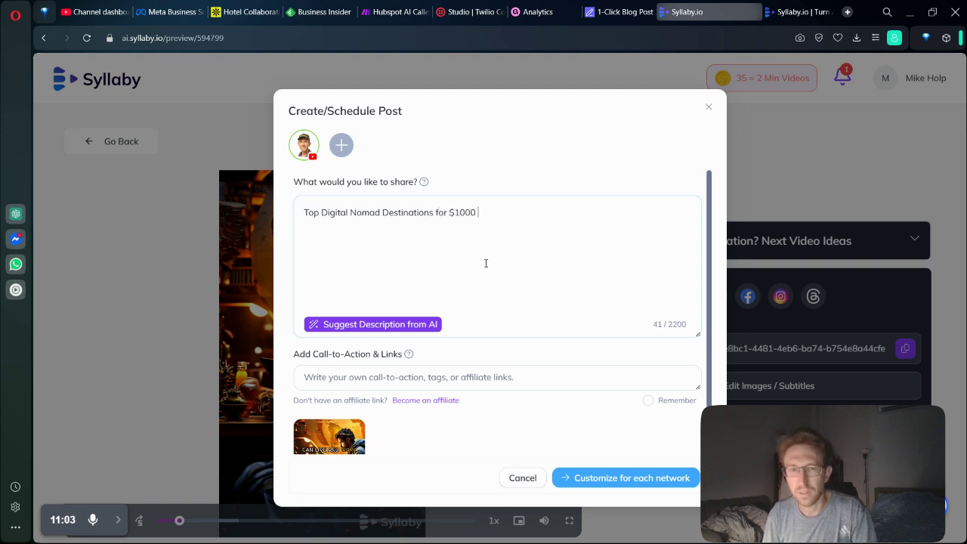
pyautogui.write('h')
pyautogui.hotkey('ctrl', 'a')
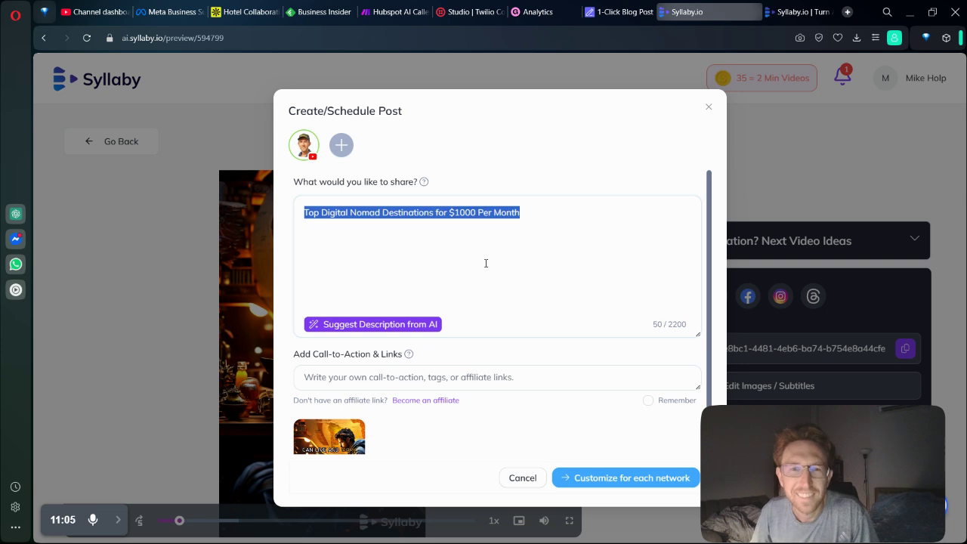
pyautogui.click(517, 173)
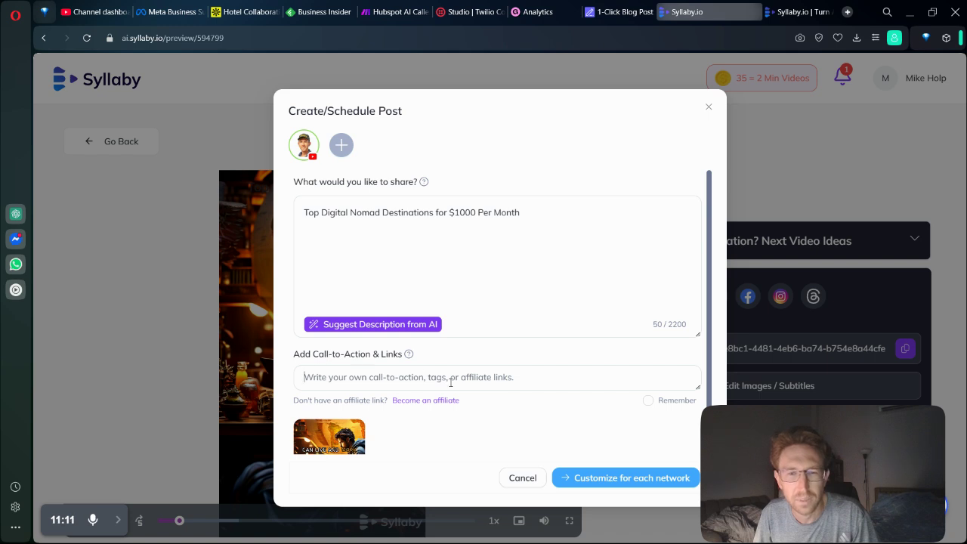
pyautogui.scroll(-1, 450, 382)
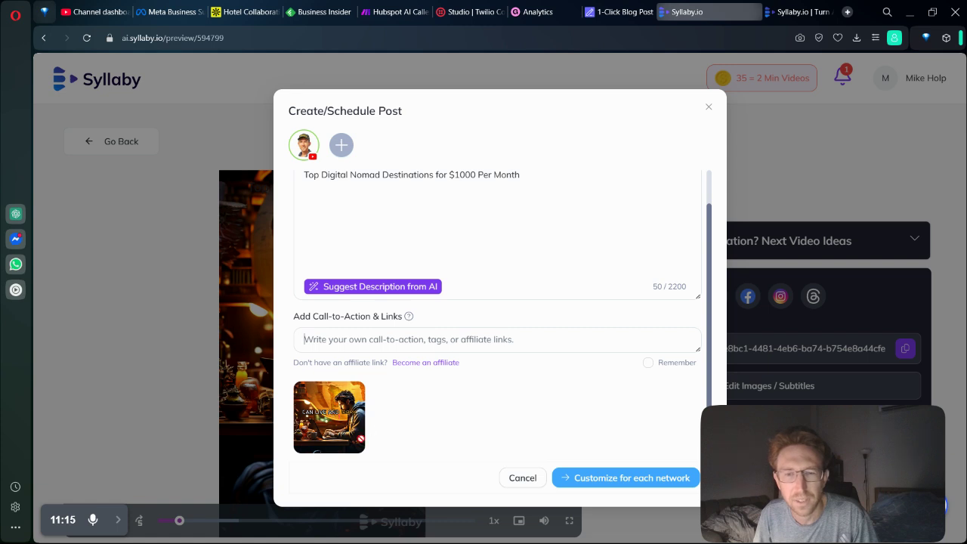
pyautogui.scroll(1, 518, 368)
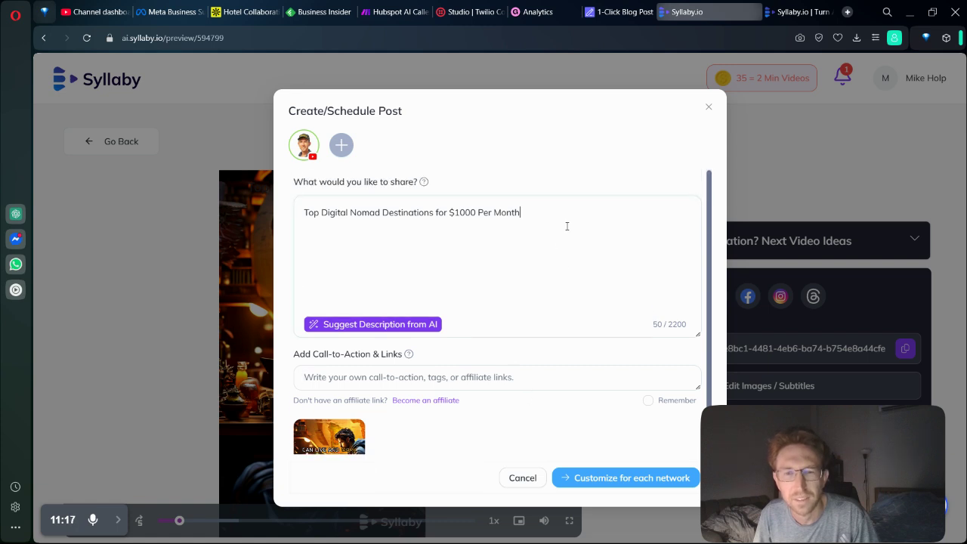
pyautogui.scroll(-1, 484, 389)
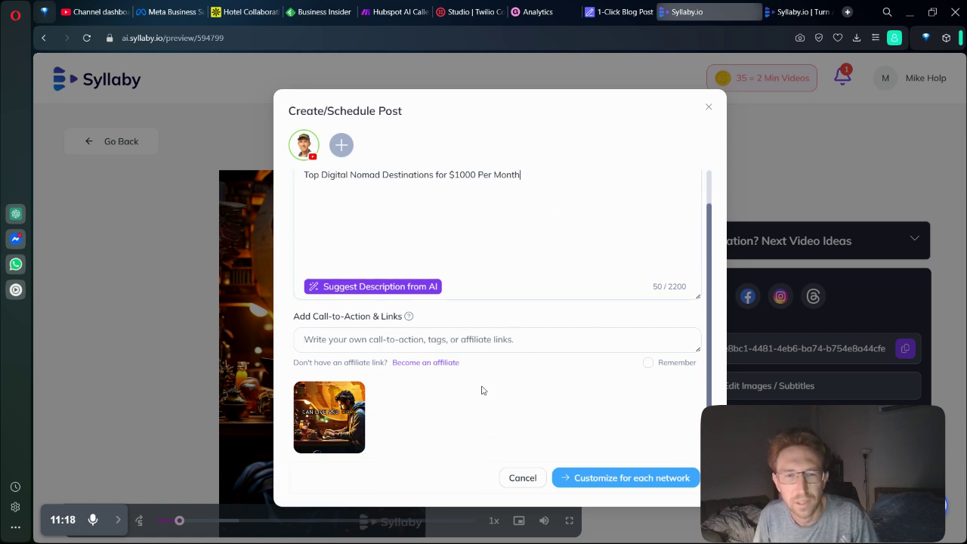
pyautogui.click(622, 483)
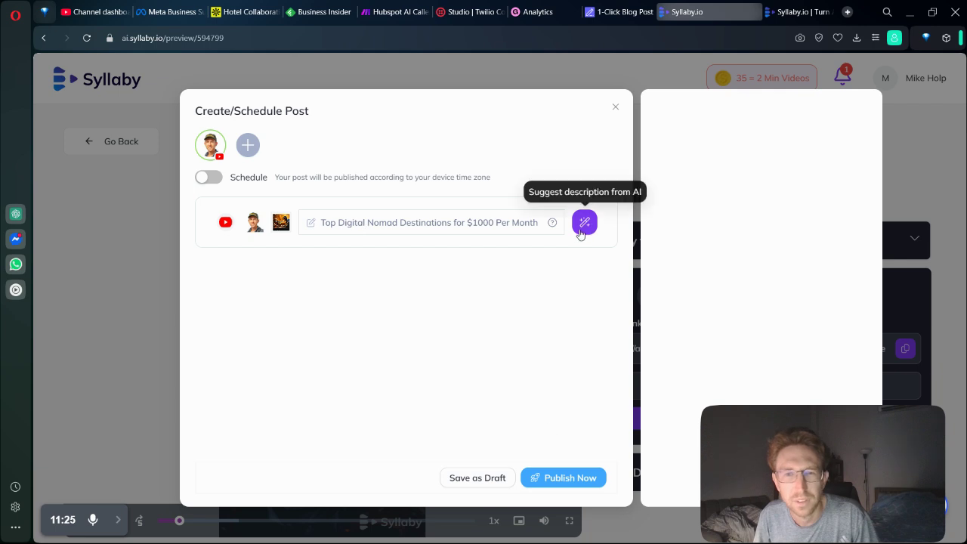
pyautogui.click(582, 483)
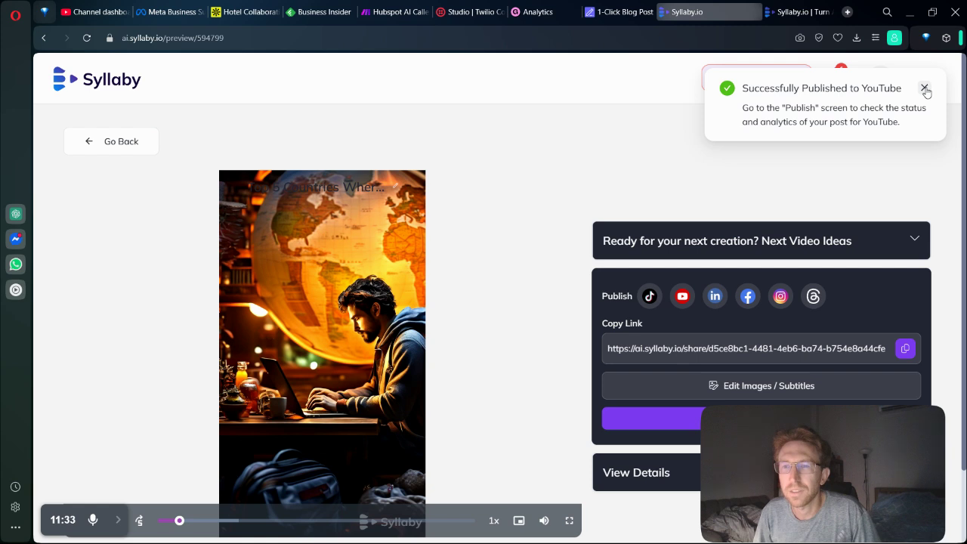
# Step: Dismiss the publish notice, return to the video list, and open the Create Bulk Scheduler form
pyautogui.click(924, 89)
pyautogui.click(130, 143)
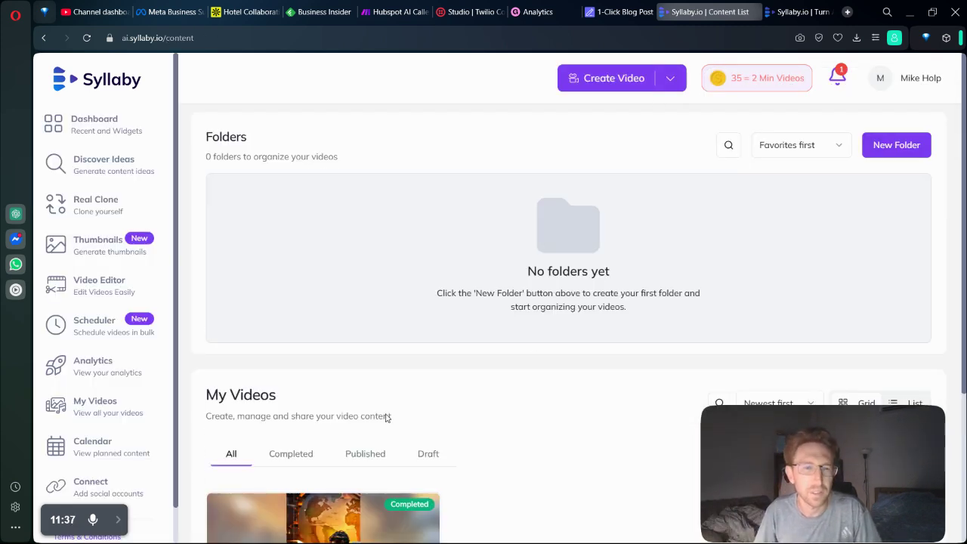
pyautogui.click(89, 331)
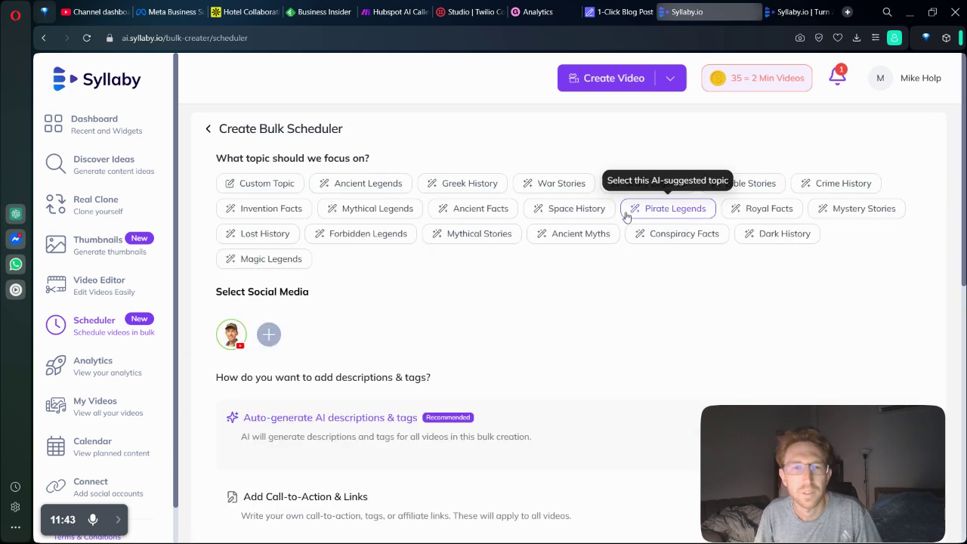
pyautogui.scroll(-2, 338, 425)
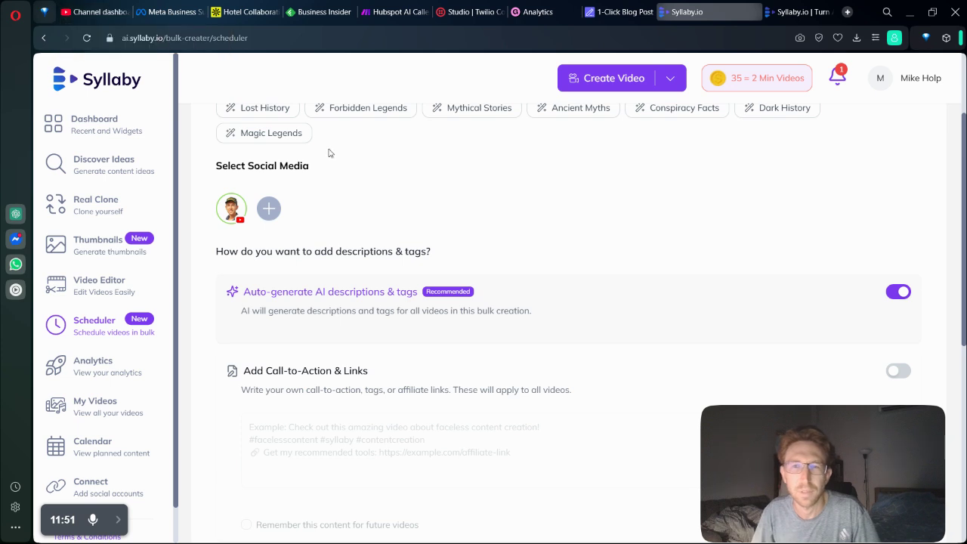
pyautogui.scroll(2, 327, 151)
# Step: Open the 'Top 5 Countries Where Digital Nomads Live Well on $1,000/Month' Short in YouTube Studio and review its description
pyautogui.click(94, 11)
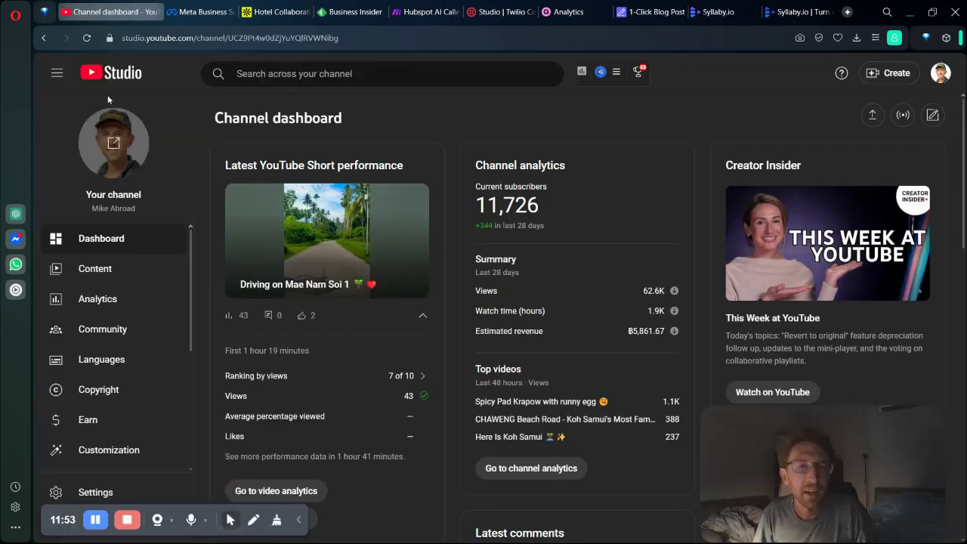
pyautogui.click(96, 274)
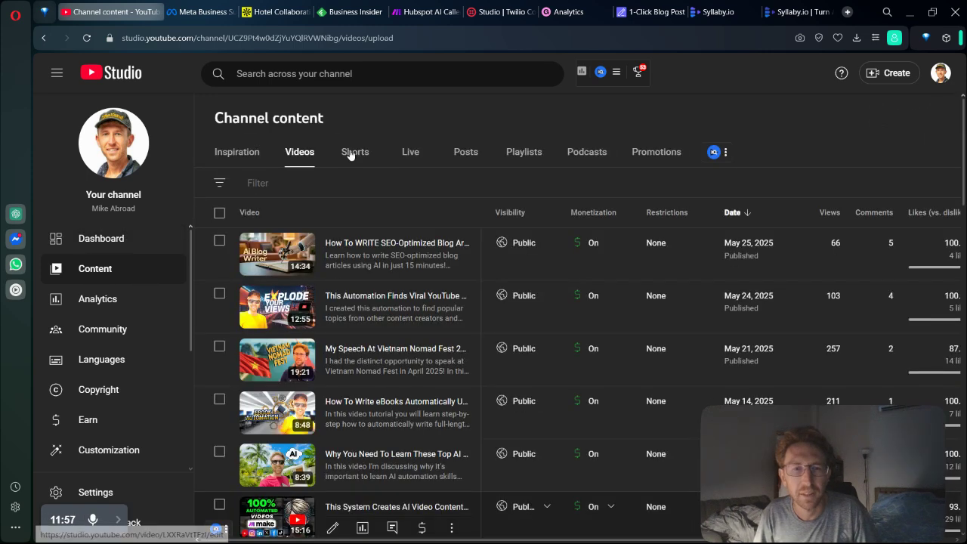
pyautogui.click(353, 158)
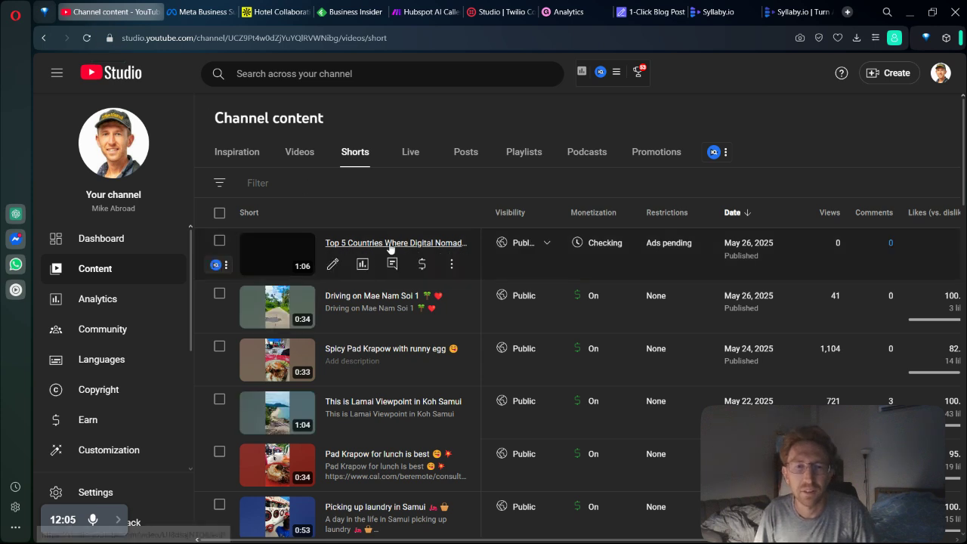
pyautogui.moveTo(458, 270)
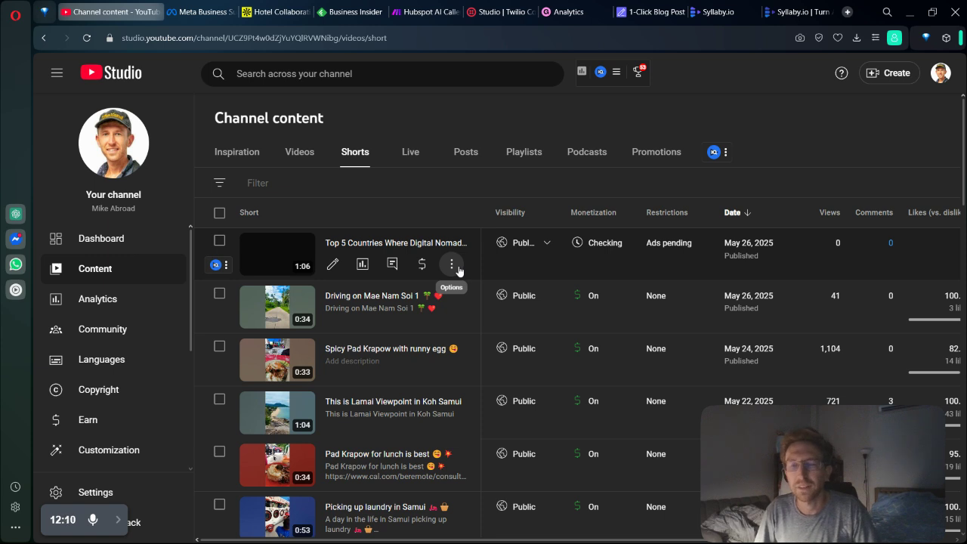
pyautogui.click(417, 243)
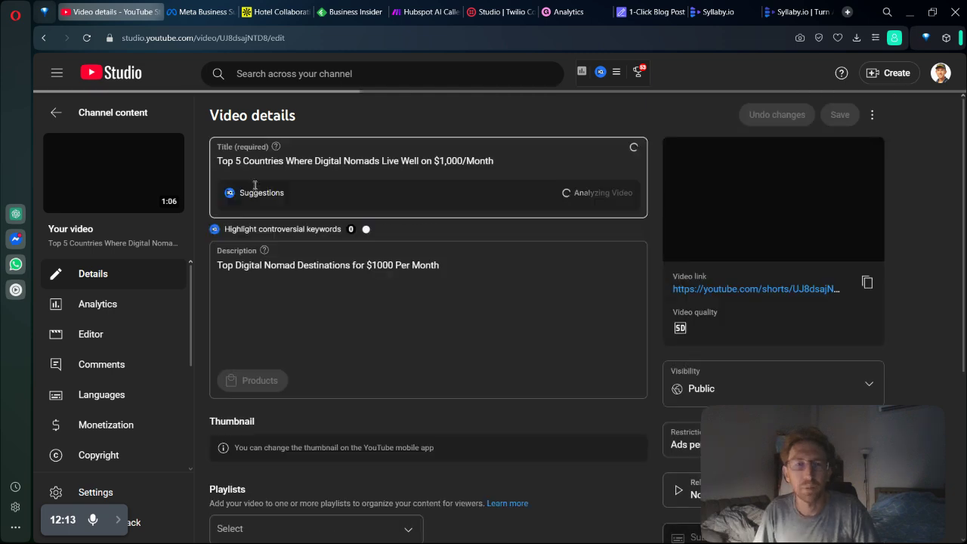
pyautogui.click(478, 257)
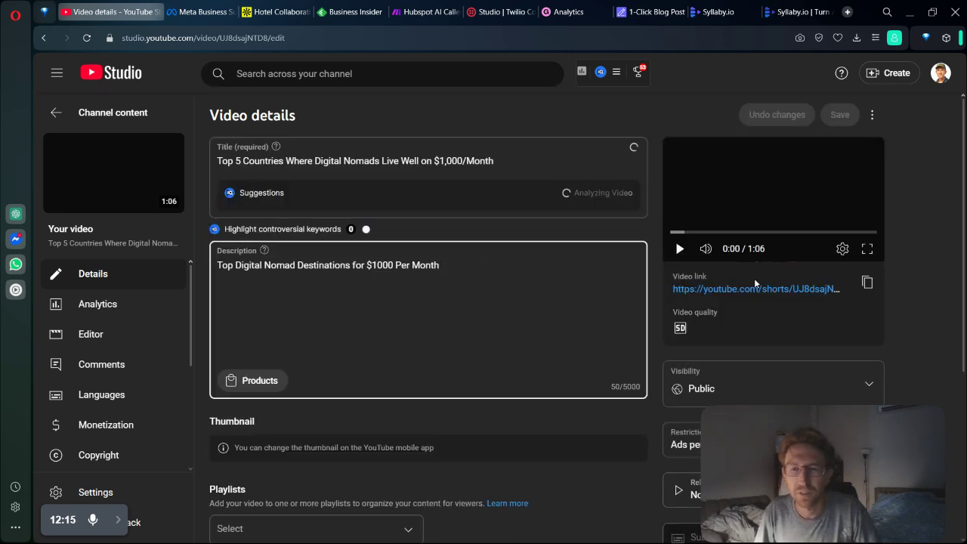
pyautogui.scroll(-3, 755, 283)
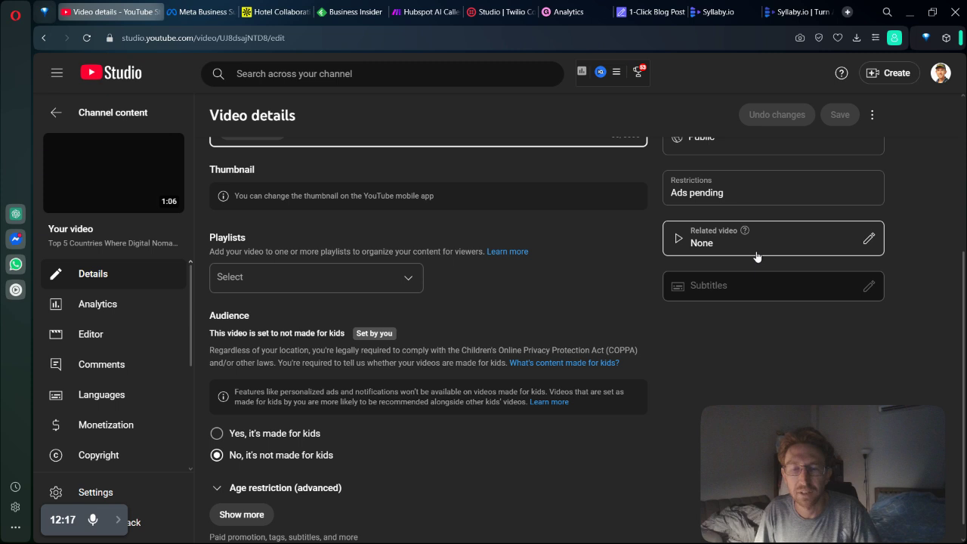
pyautogui.click(800, 11)
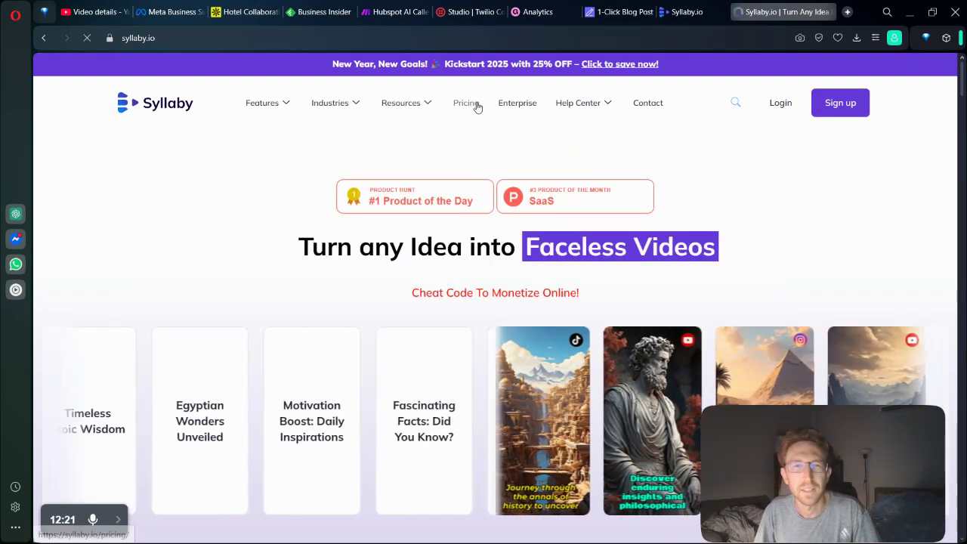
# Step: Skim Syllaby's pricing page, then return to the bulk scheduler
pyautogui.click(476, 103)
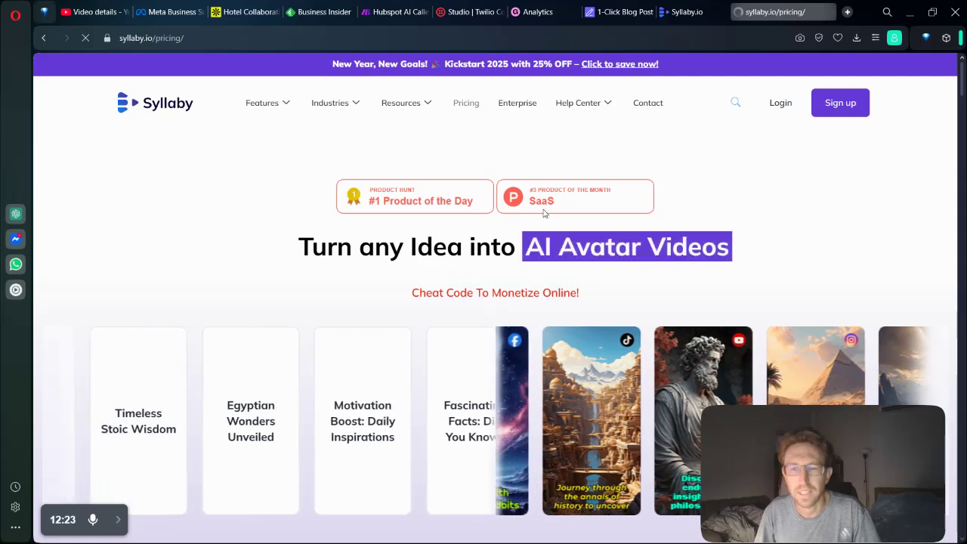
pyautogui.scroll(-2, 383, 354)
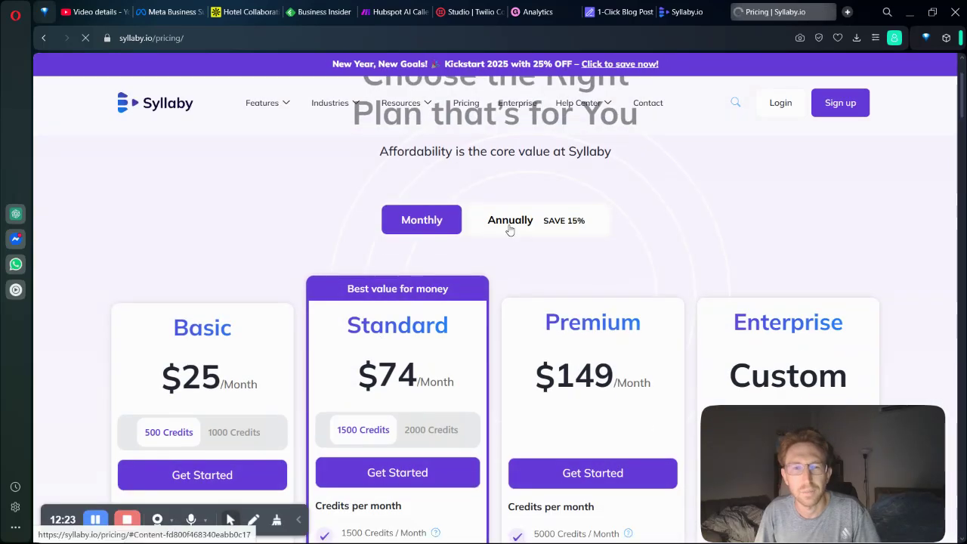
pyautogui.scroll(-2, 219, 427)
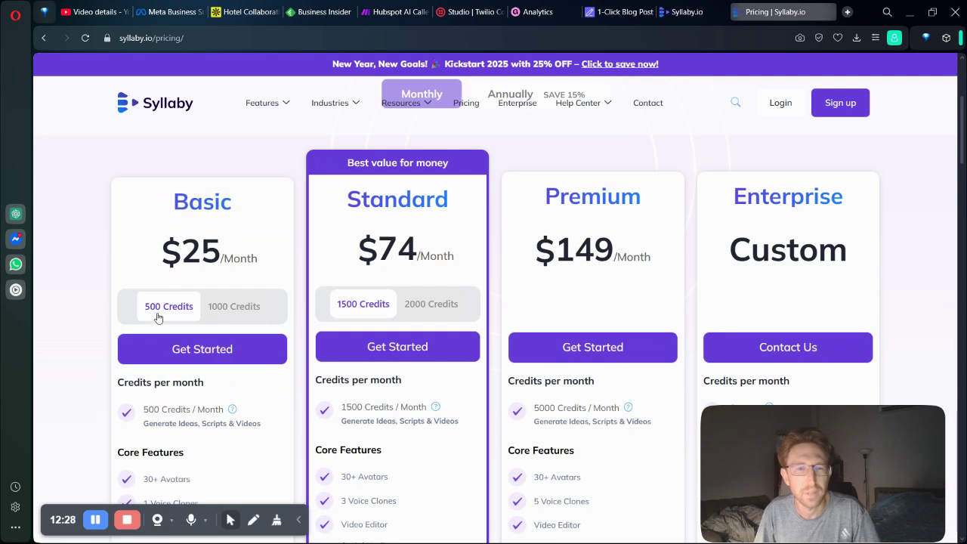
pyautogui.scroll(3, 546, 298)
pyautogui.click(689, 11)
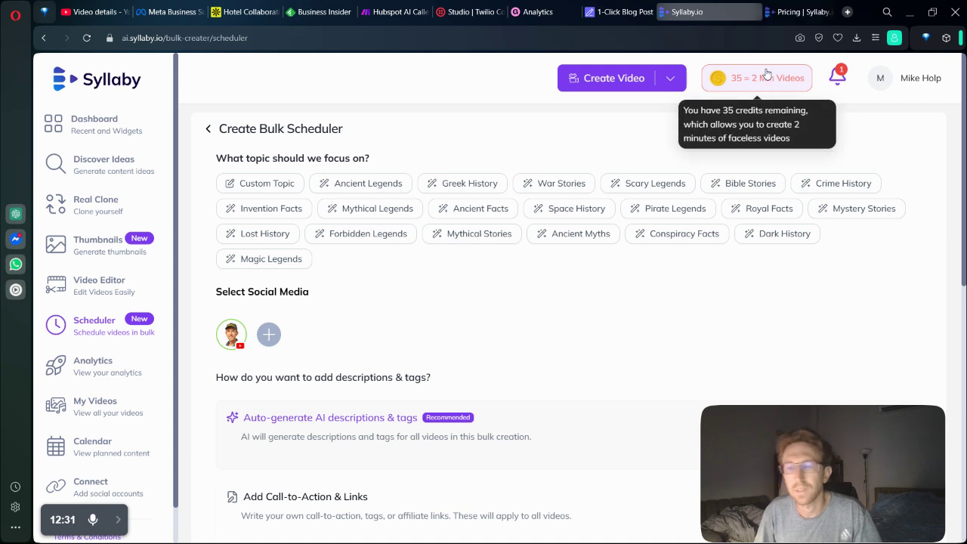
# Step: Revisit pricing to review plans from $25 Basic to custom Enterprise, then return to the scheduler
pyautogui.click(793, 6)
pyautogui.scroll(-3, 370, 402)
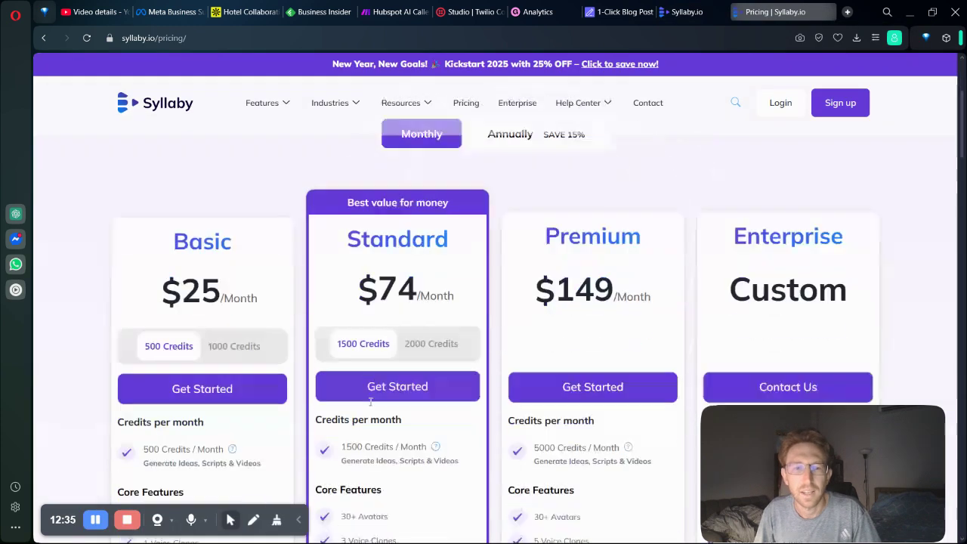
pyautogui.moveTo(162, 251); pyautogui.dragTo(260, 257)
pyautogui.click(260, 257)
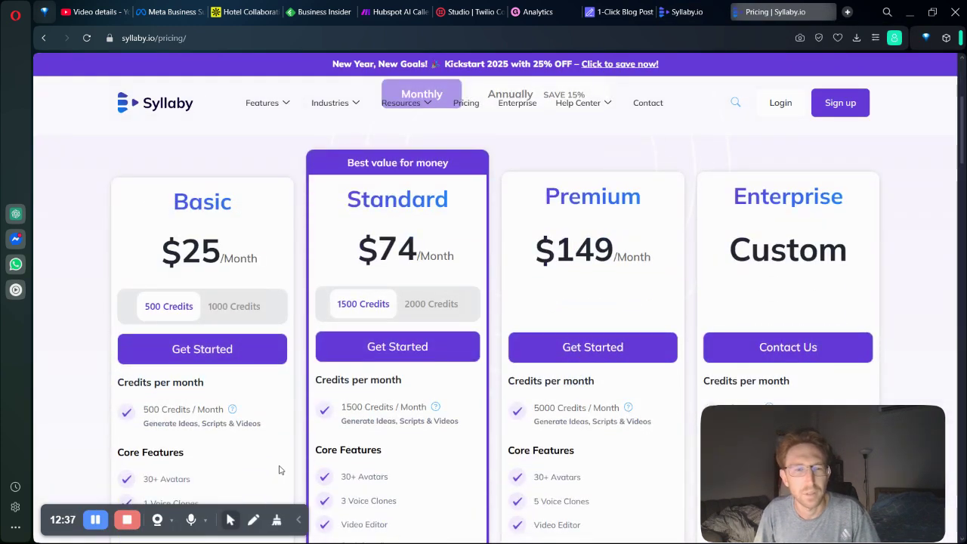
pyautogui.scroll(-3, 279, 470)
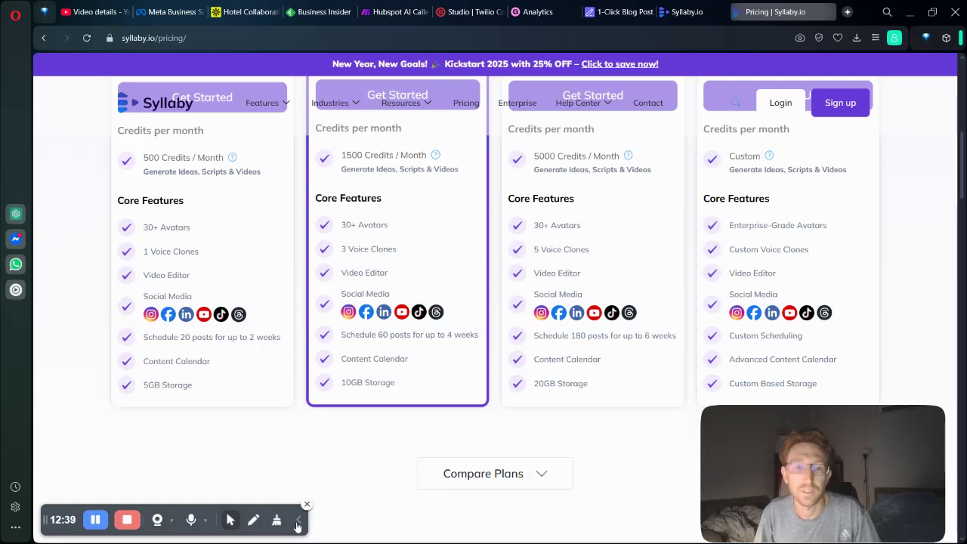
pyautogui.click(297, 524)
pyautogui.scroll(5, 625, 347)
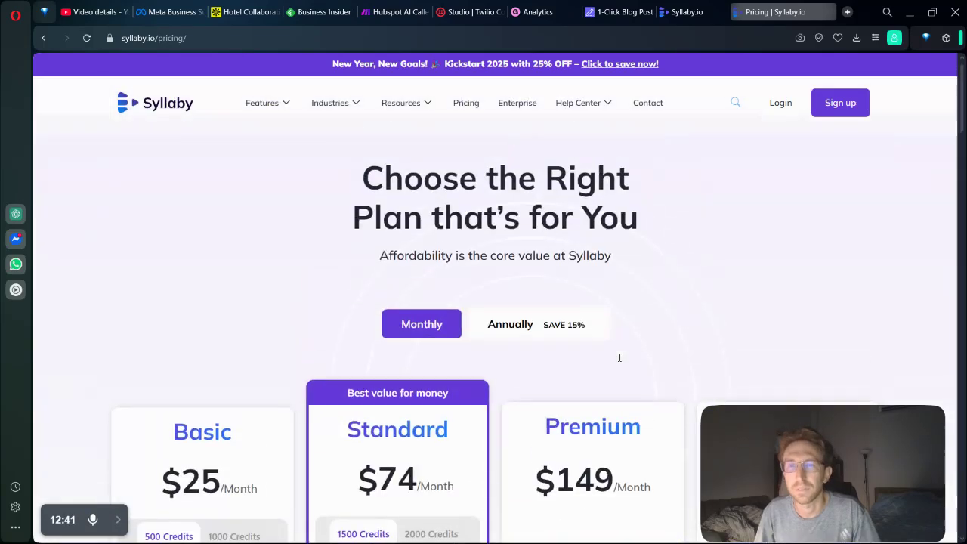
pyautogui.click(691, 4)
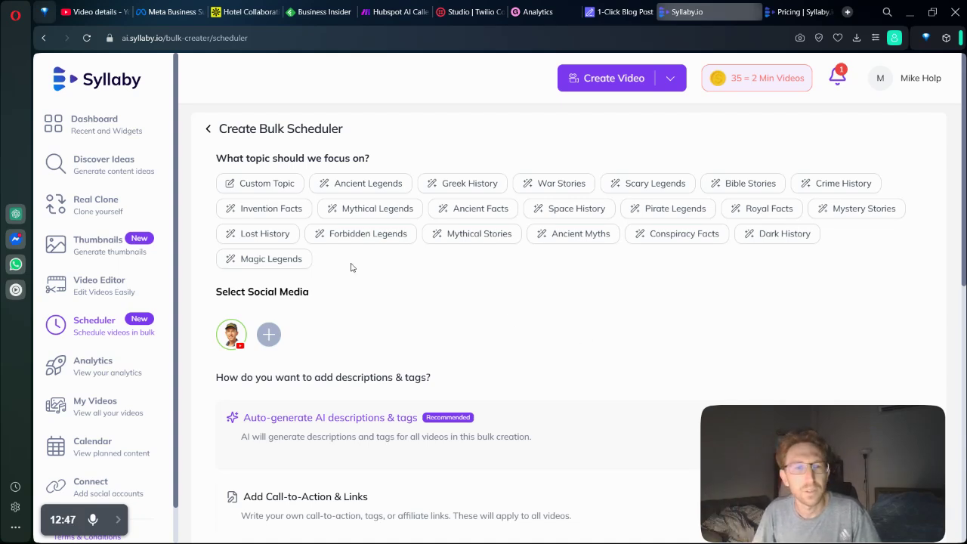
# Step: Open Real Clone and scroll through the $499 Studio Avatar, $99 Lite Avatar and voice cloning options
pyautogui.click(95, 209)
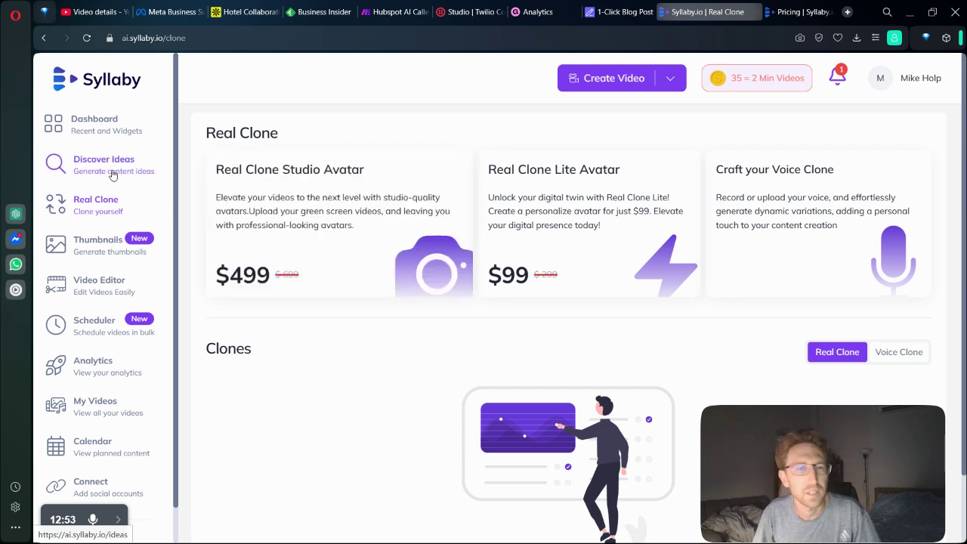
pyautogui.scroll(-1, 114, 396)
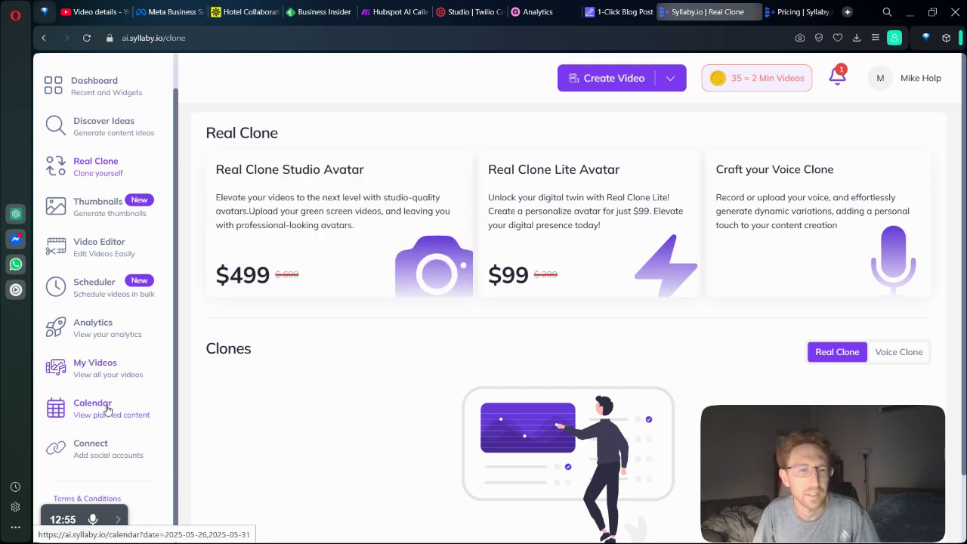
pyautogui.scroll(-2, 105, 423)
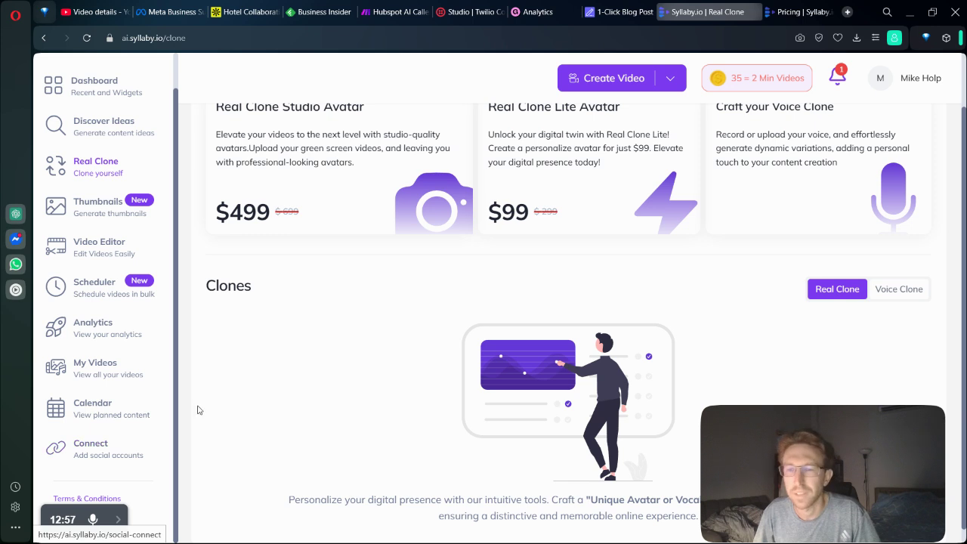